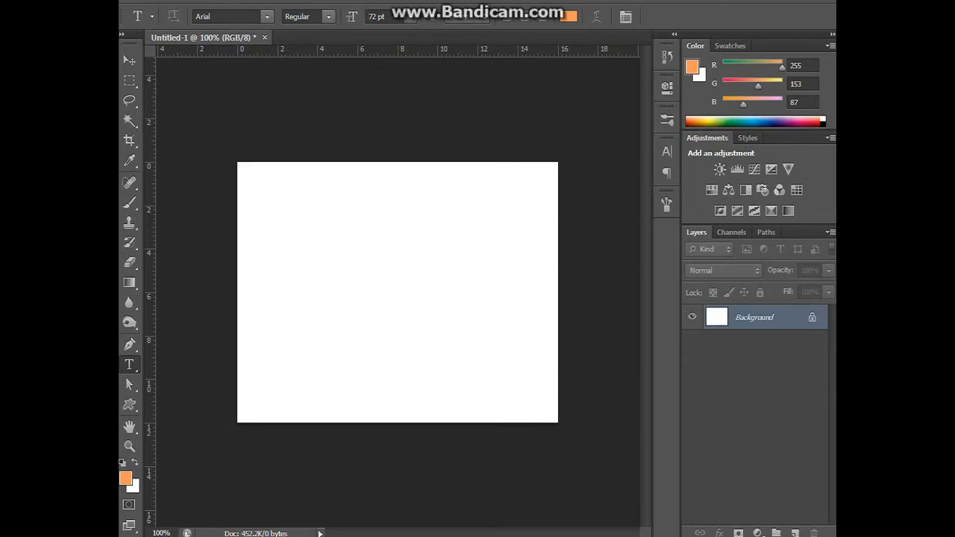
Step: Draw a paragraph text box across most of the canvas and set its text alignment to centred
{"action": "key", "text": "ctrl+h"}
{"action": "left_click_drag", "start_coordinate": [251, 197], "coordinate": [553, 371]}
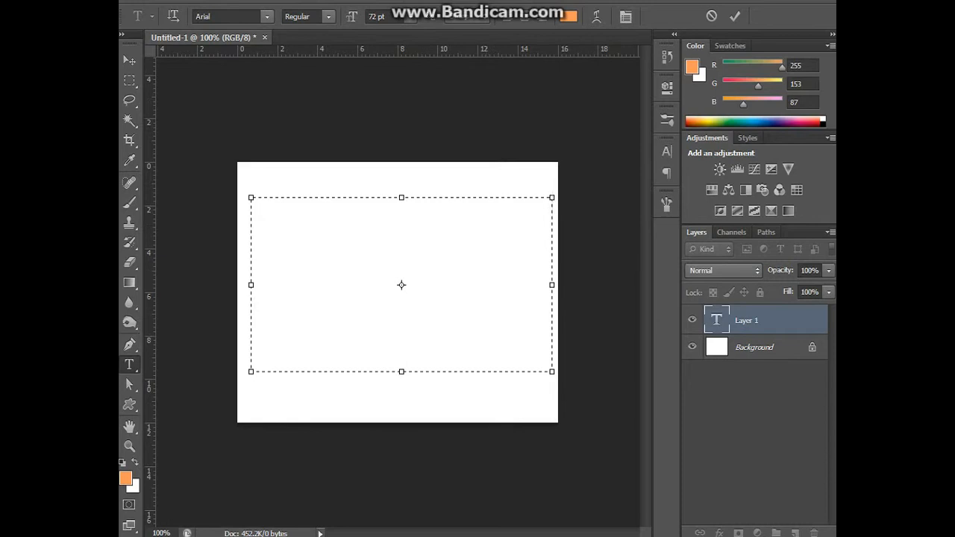
{"action": "left_click", "coordinate": [525, 17]}
Step: Enter "ggg" as vertical sample text in the text box and clear it
{"action": "type", "text": "g"}
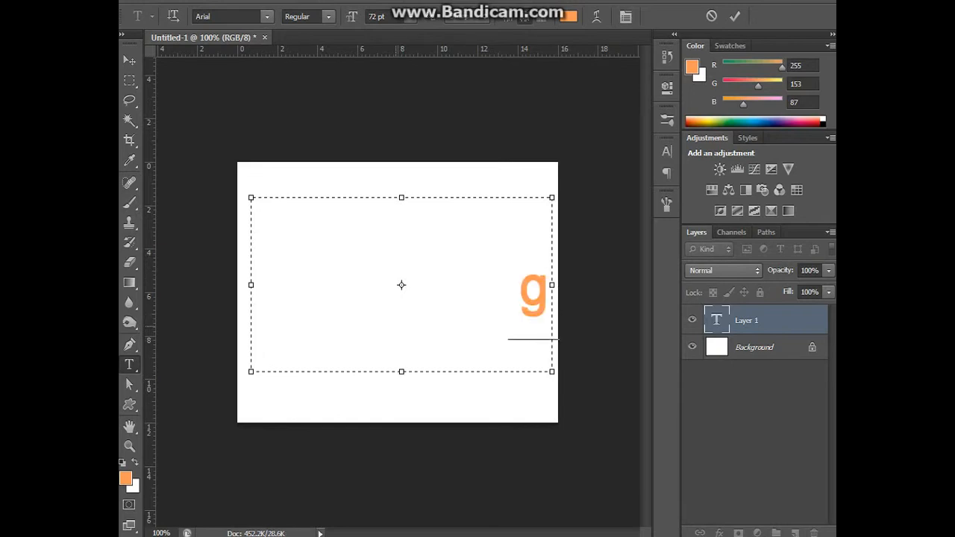
{"action": "type", "text": " g g"}
{"action": "key", "text": "Up"}
{"action": "key", "text": "Up"}
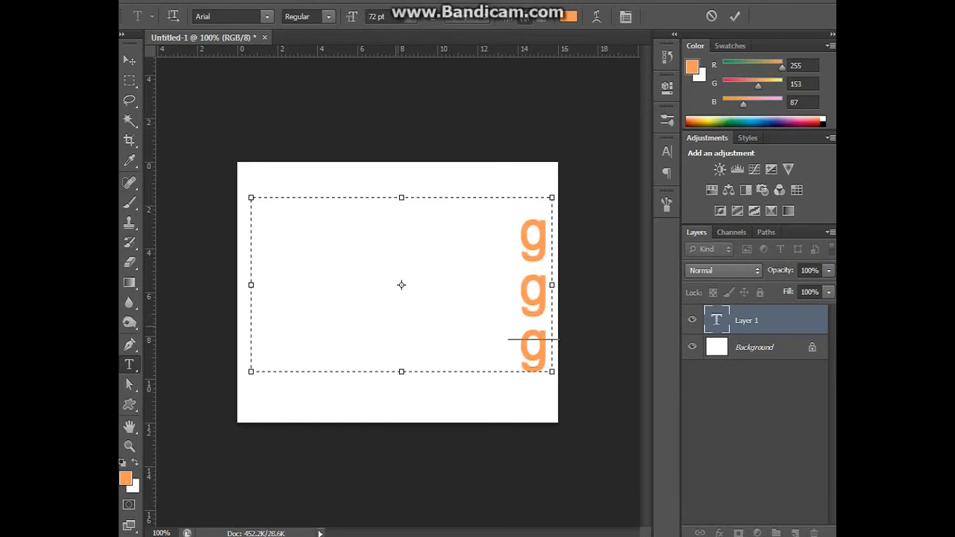
{"action": "key", "text": "BackSpace"}
{"action": "key", "text": "BackSpace"}
{"action": "key", "text": "BackSpace"}
Step: Switch the text orientation to horizontal, testing it with the sample letters "fghdfigh" and clearing them
{"action": "left_click", "coordinate": [173, 15]}
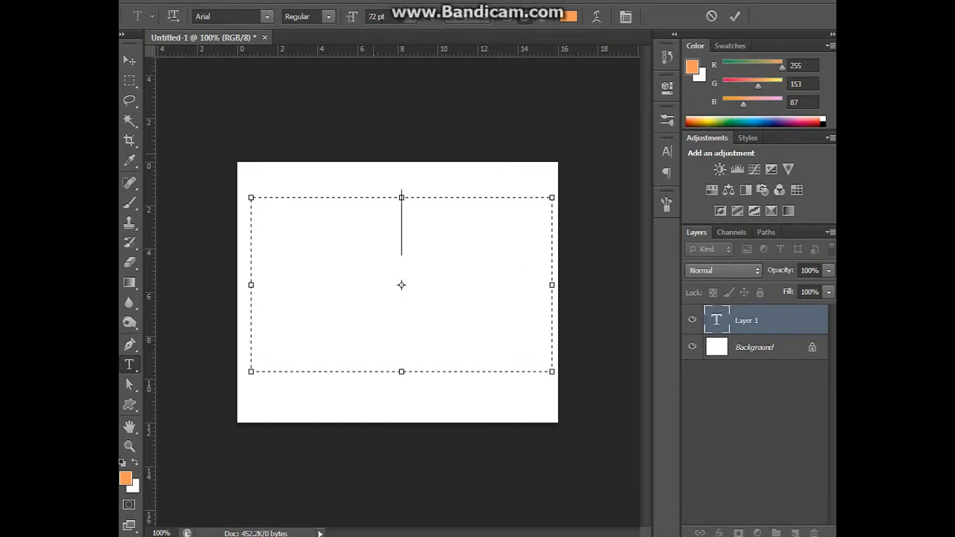
{"action": "type", "text": "fghdfigh"}
{"action": "key", "text": "BackSpace"}
{"action": "key", "text": "BackSpace"}
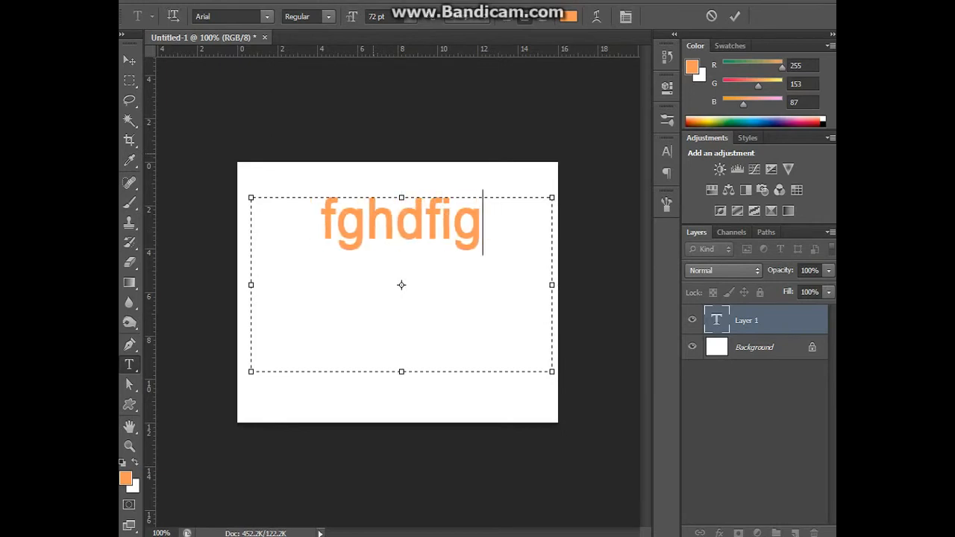
{"action": "key", "text": "BackSpace"}
{"action": "key", "text": "BackSpace"}
{"action": "key", "text": "BackSpace"}
{"action": "key", "text": "BackSpace"}
{"action": "key", "text": "BackSpace"}
{"action": "key", "text": "BackSpace"}
{"action": "key", "text": "BackSpace"}
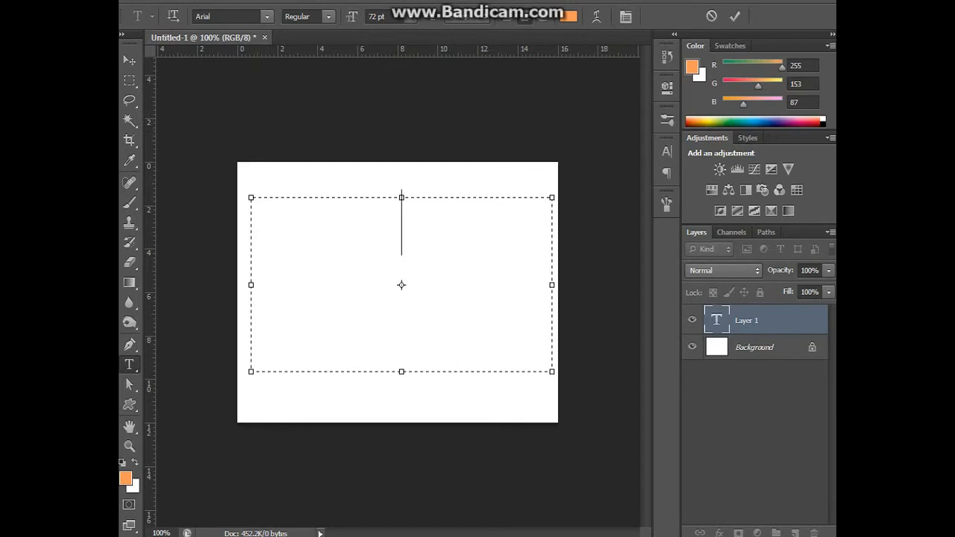
Step: Set the font for the empty text box to Scorched Earth
{"action": "left_click", "coordinate": [267, 16]}
{"action": "scroll", "coordinate": [304, 281], "scroll_direction": "up", "scroll_amount": 3}
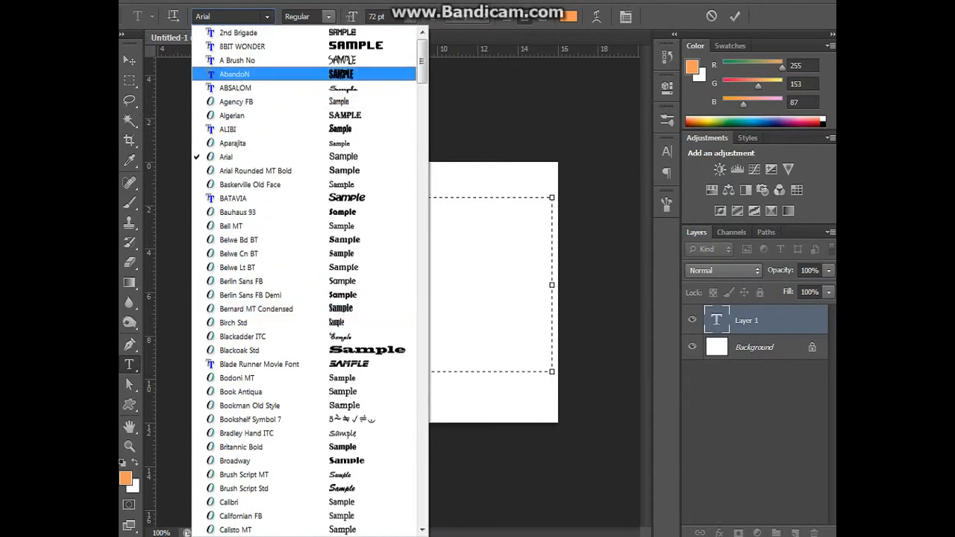
{"action": "scroll", "coordinate": [304, 280], "scroll_direction": "down", "scroll_amount": 7}
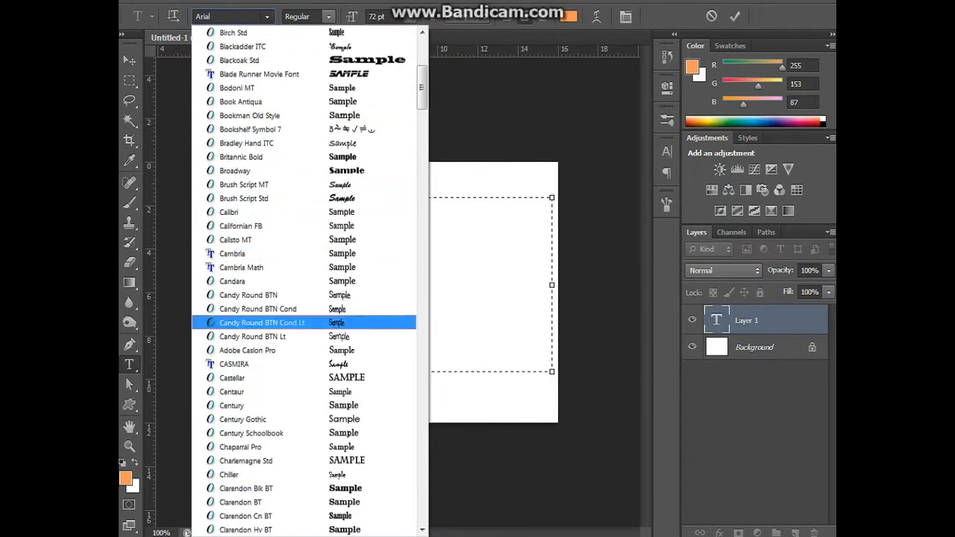
{"action": "scroll", "coordinate": [303, 313], "scroll_direction": "down", "scroll_amount": 2}
{"action": "scroll", "coordinate": [303, 313], "scroll_direction": "down", "scroll_amount": 8}
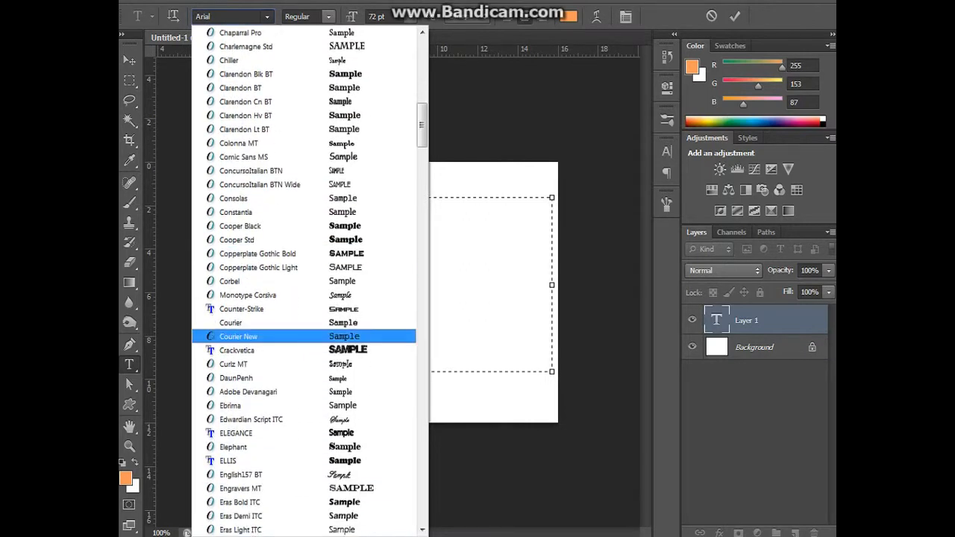
{"action": "scroll", "coordinate": [304, 362], "scroll_direction": "down", "scroll_amount": 10}
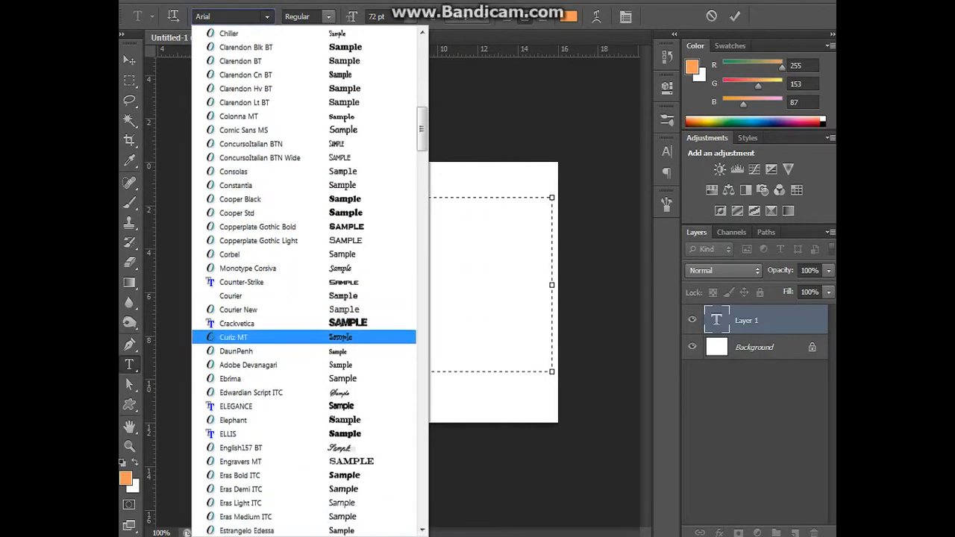
{"action": "scroll", "coordinate": [304, 374], "scroll_direction": "down", "scroll_amount": 20}
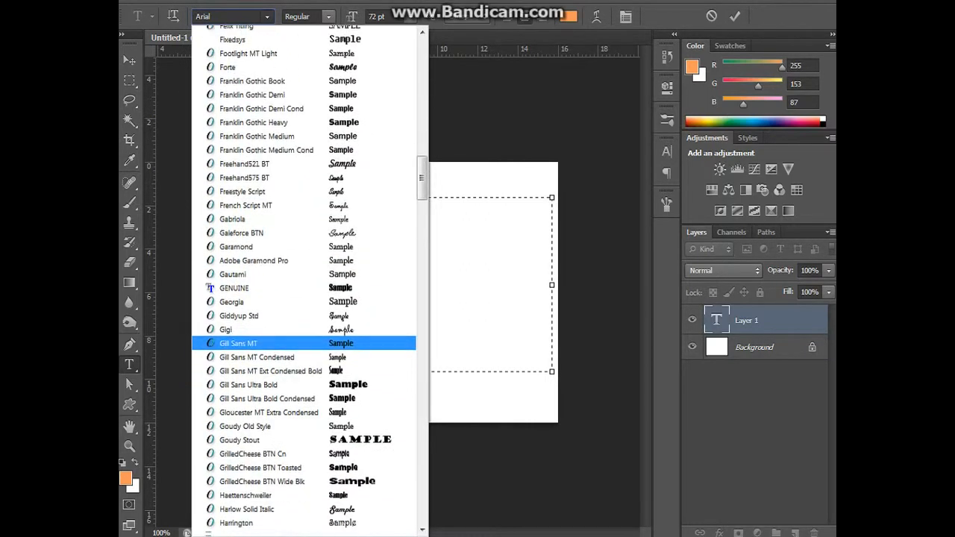
{"action": "scroll", "coordinate": [304, 213], "scroll_direction": "down", "scroll_amount": 17}
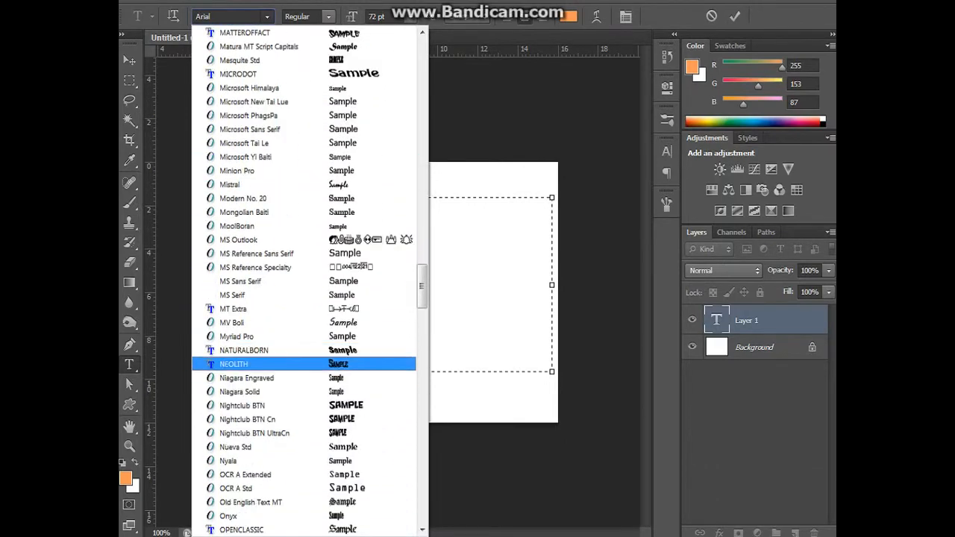
{"action": "scroll", "coordinate": [304, 360], "scroll_direction": "down", "scroll_amount": 6}
{"action": "scroll", "coordinate": [304, 361], "scroll_direction": "down", "scroll_amount": 1}
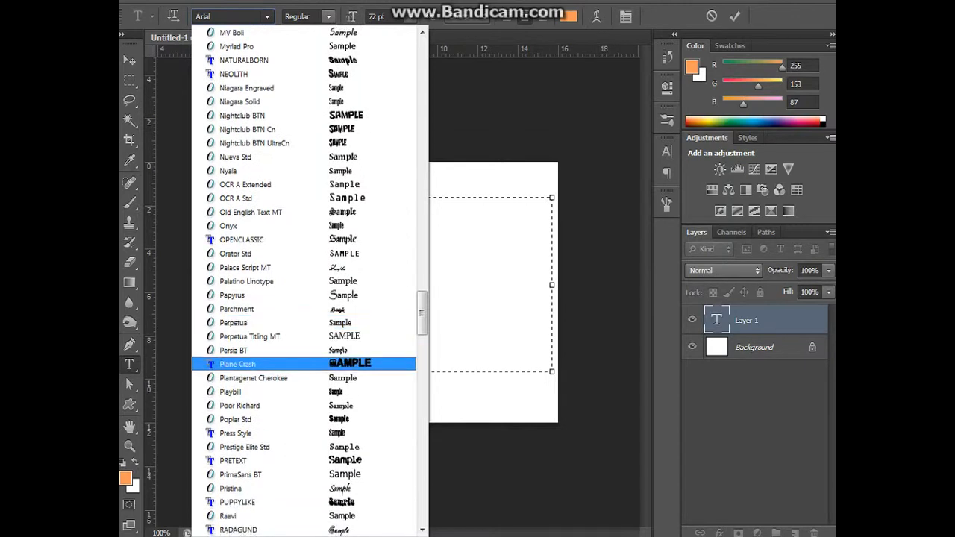
{"action": "scroll", "coordinate": [304, 170], "scroll_direction": "up", "scroll_amount": 1}
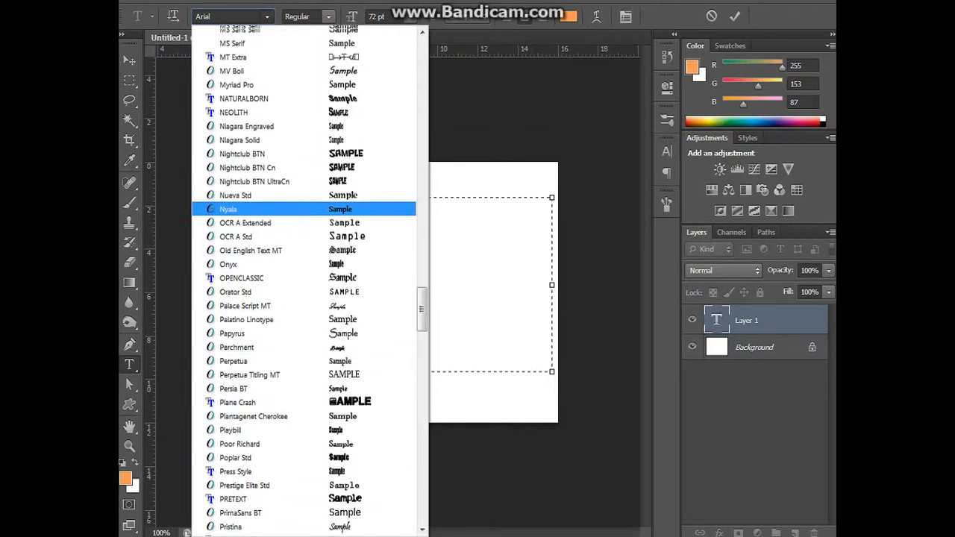
{"action": "scroll", "coordinate": [304, 309], "scroll_direction": "down", "scroll_amount": 3}
{"action": "scroll", "coordinate": [304, 448], "scroll_direction": "down", "scroll_amount": 5}
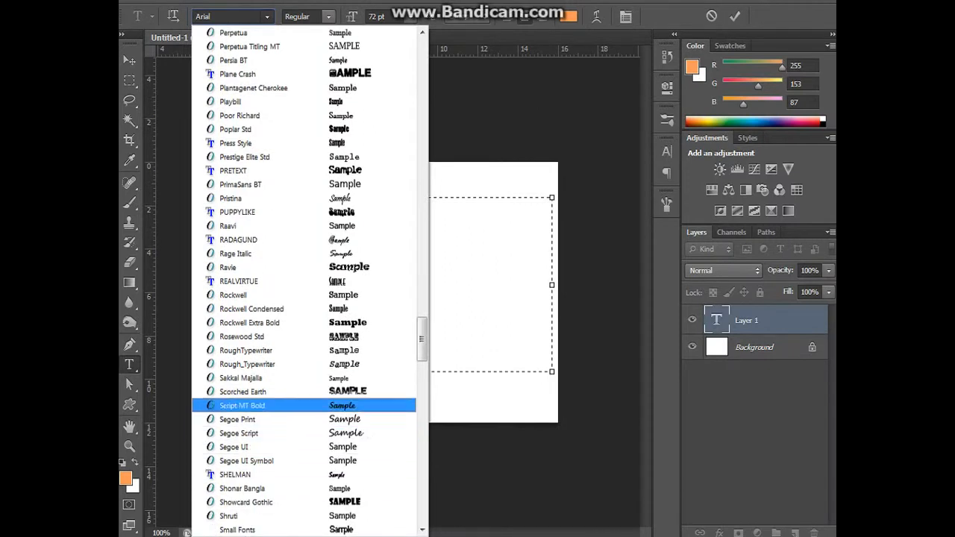
{"action": "left_click", "coordinate": [261, 392]}
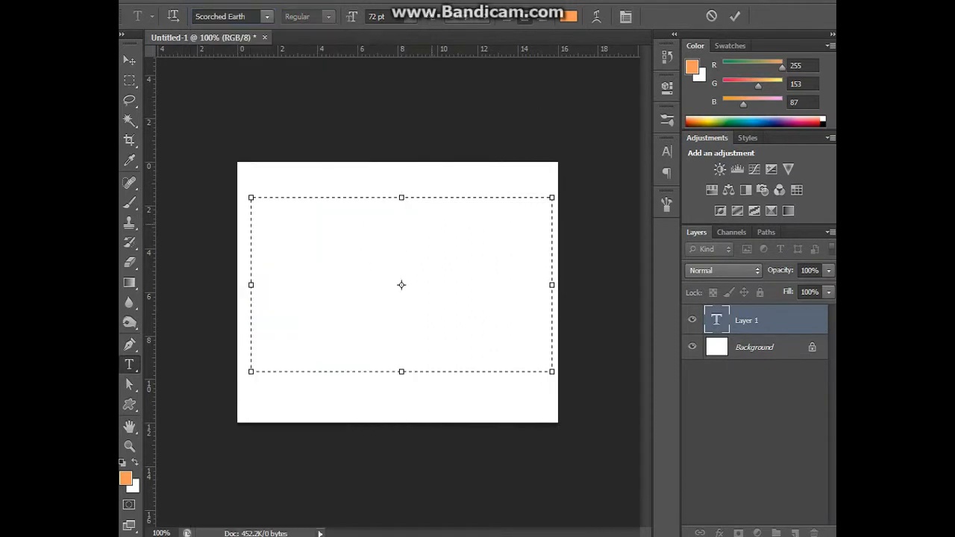
Step: Enter the sample letters "SFGHK" in the text box and clear them
{"action": "type", "text": "SFGHK"}
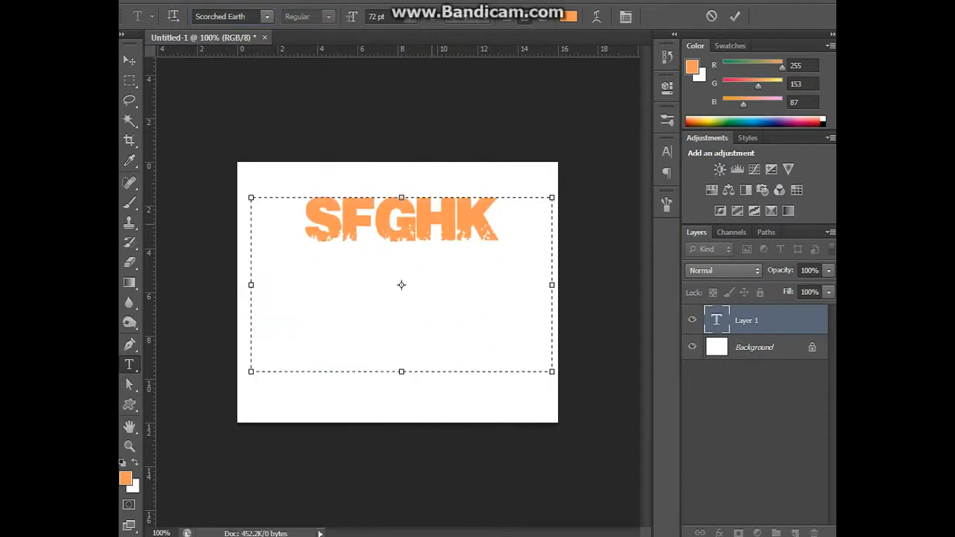
{"action": "key", "text": "BackSpace"}
{"action": "key", "text": "BackSpace"}
{"action": "key", "text": "BackSpace"}
{"action": "key", "text": "BackSpace"}
{"action": "key", "text": "BackSpace"}
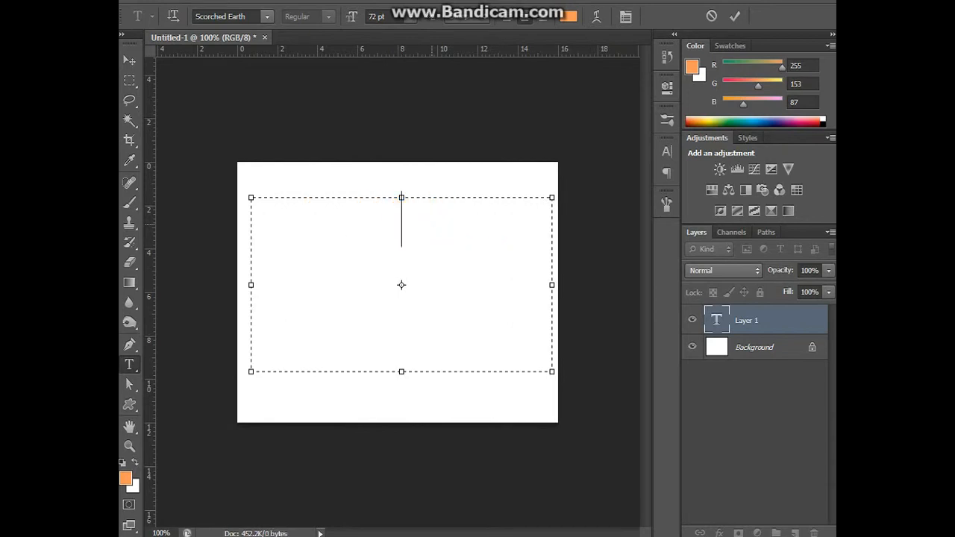
Step: Enter the text "HGD" in the text box
{"action": "type", "text": "HGD"}
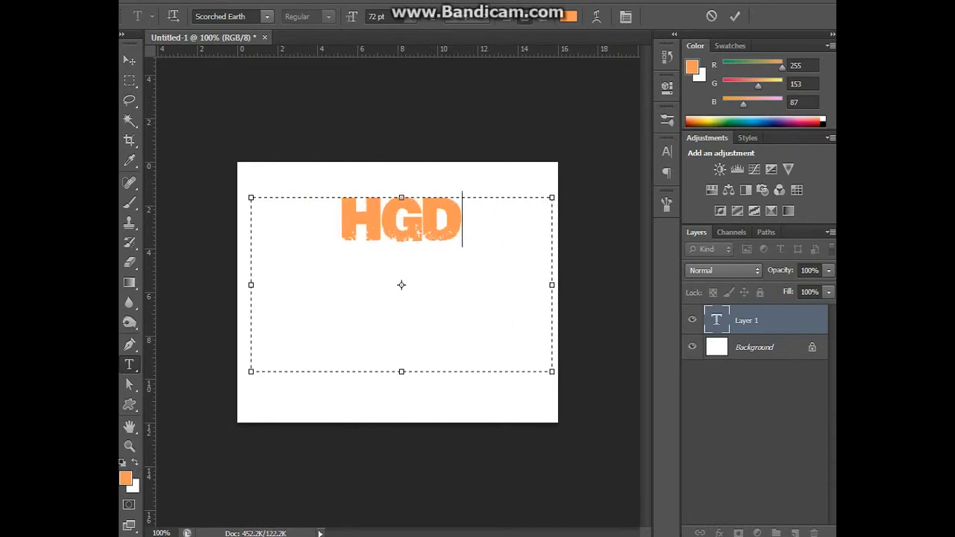
{"action": "left_click", "coordinate": [266, 17]}
{"action": "key", "text": "Escape"}
{"action": "left_click", "coordinate": [267, 16]}
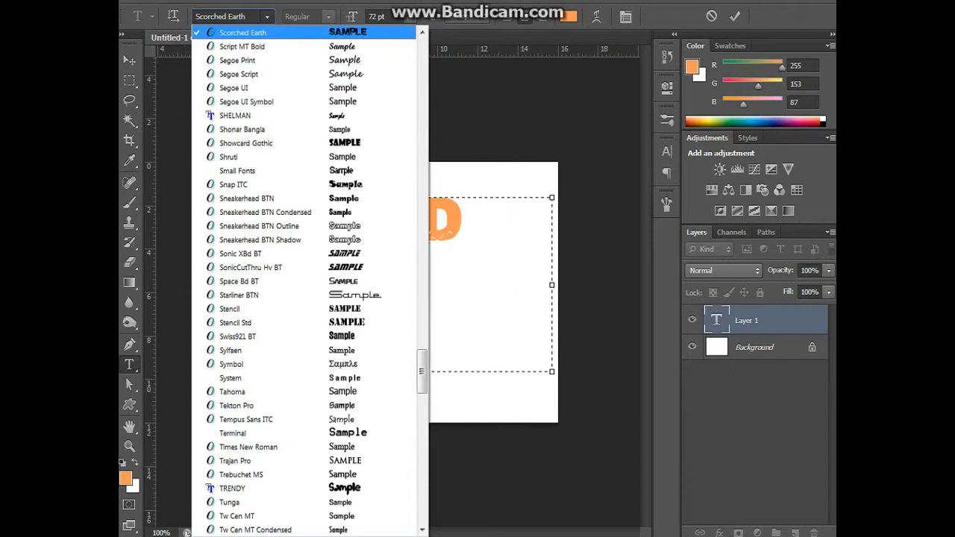
{"action": "key", "text": "Escape"}
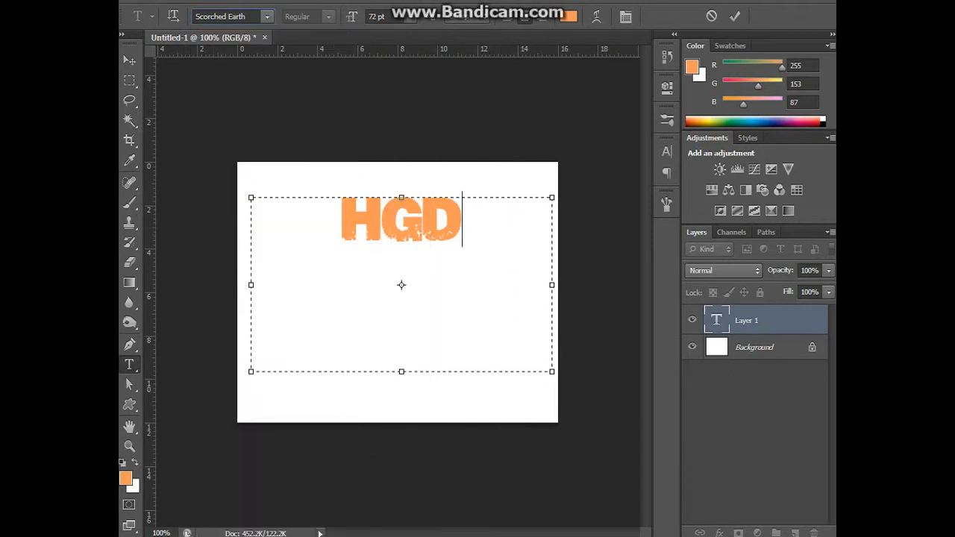
Step: Select the "HGD" text and change its font to Segoe UI Symbol
{"action": "key", "text": "shift+Left"}
{"action": "key", "text": "shift+Left"}
{"action": "key", "text": "shift+Left"}
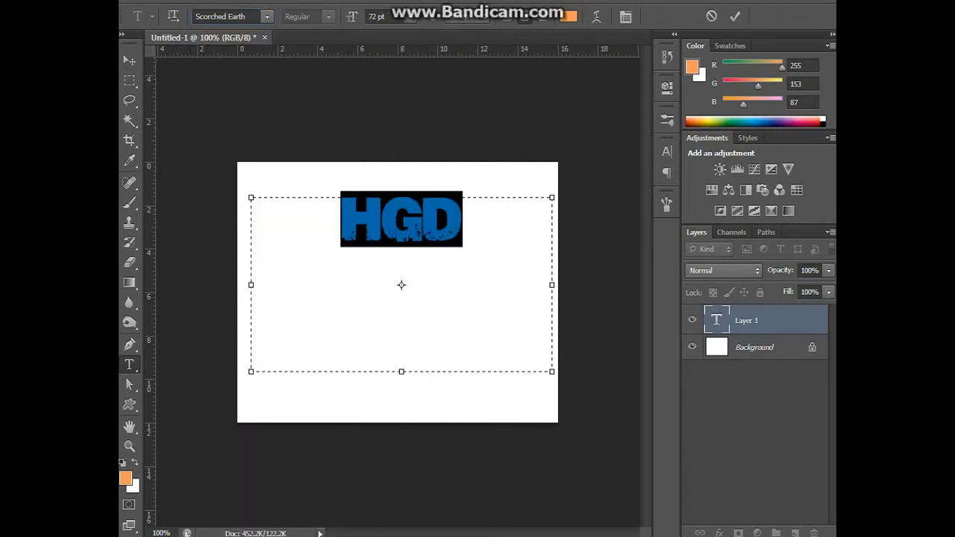
{"action": "left_click", "coordinate": [267, 16]}
{"action": "left_click", "coordinate": [299, 101]}
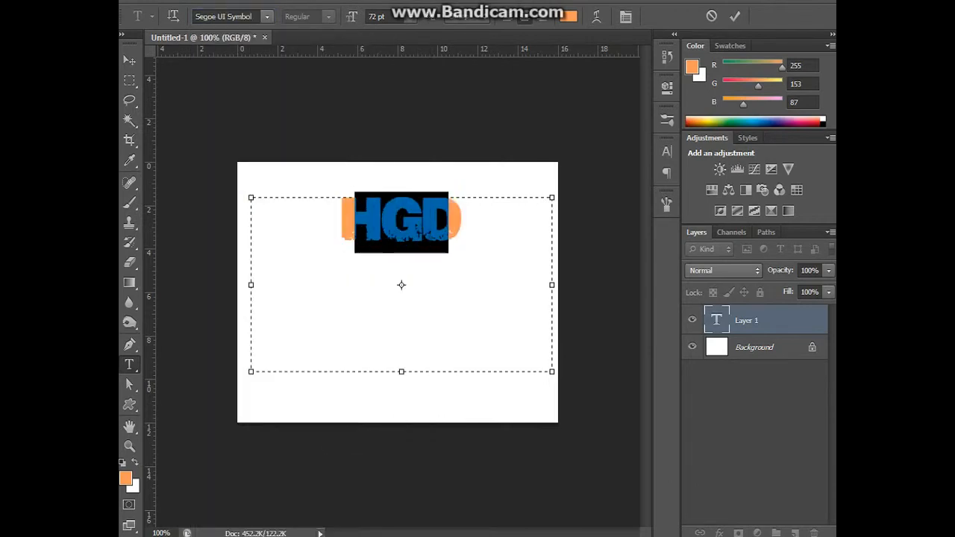
Step: Change the font of the selected letters back to Scorched Earth
{"action": "left_click", "coordinate": [266, 16]}
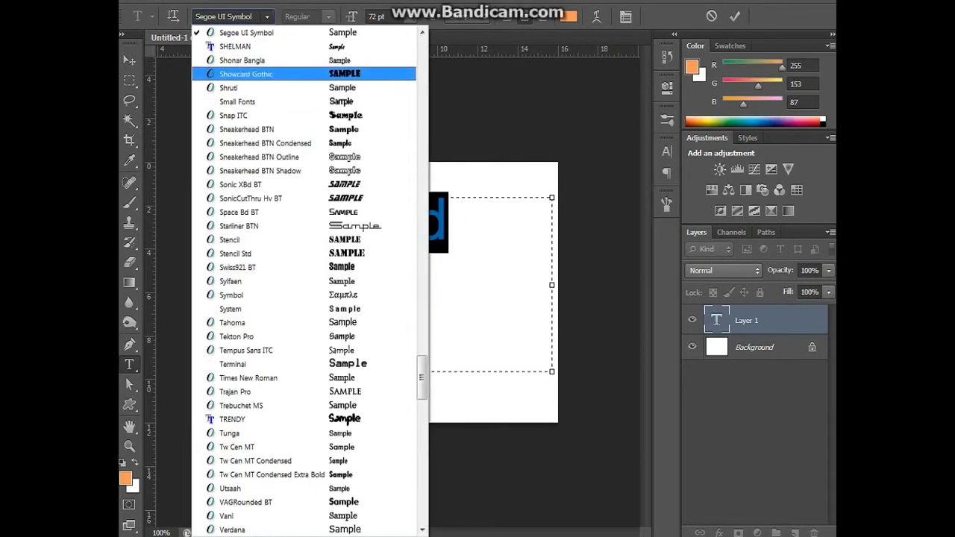
{"action": "scroll", "coordinate": [304, 88], "scroll_direction": "up", "scroll_amount": 1}
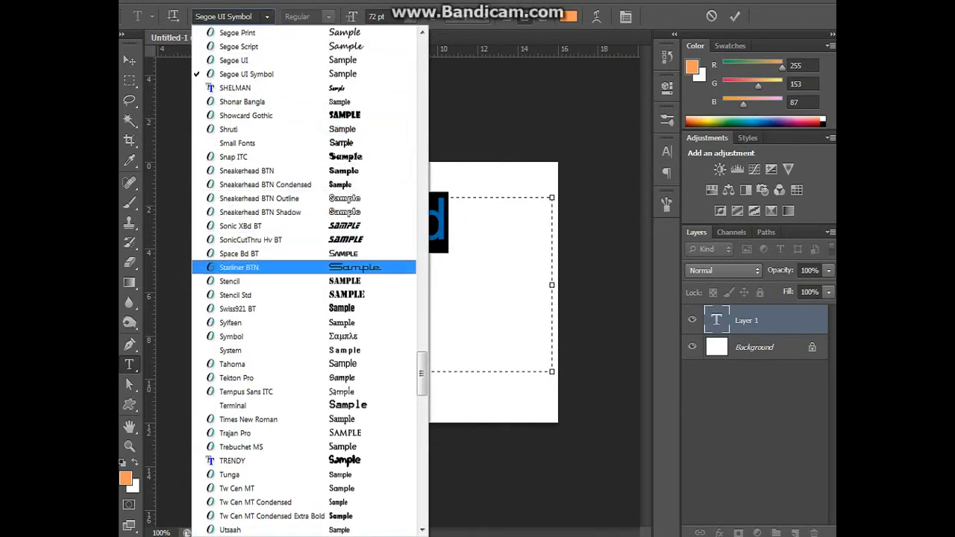
{"action": "scroll", "coordinate": [304, 171], "scroll_direction": "up", "scroll_amount": 1}
{"action": "scroll", "coordinate": [305, 131], "scroll_direction": "up", "scroll_amount": 3}
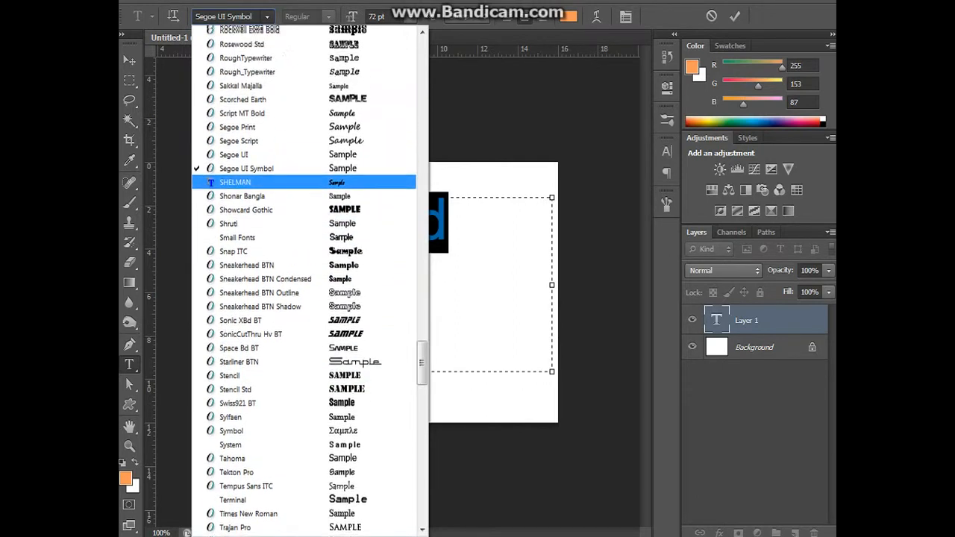
{"action": "left_click", "coordinate": [305, 129]}
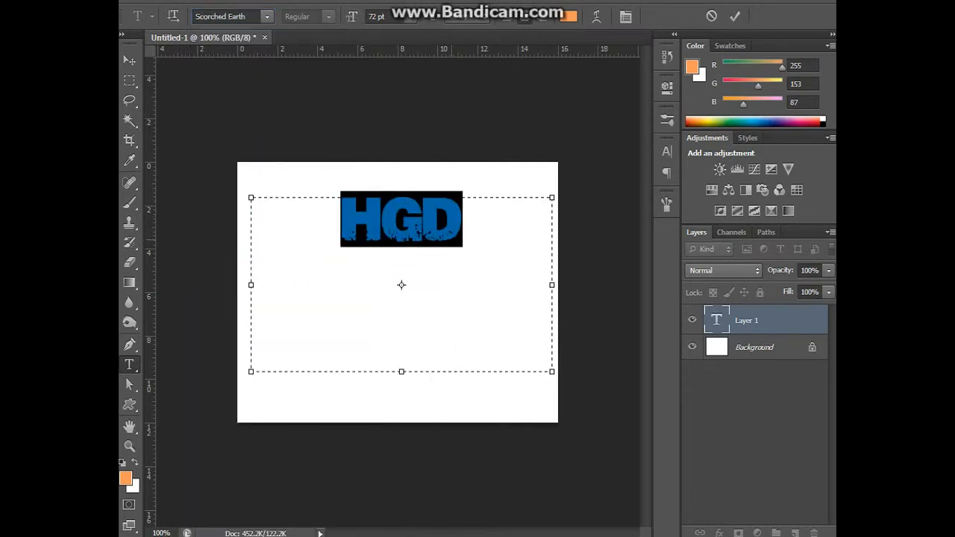
Step: Try font sizes of 30 pt and 48 pt on the whole "HGD" text
{"action": "left_click", "coordinate": [478, 237]}
{"action": "key", "text": "ctrl+a"}
{"action": "left_click", "coordinate": [409, 16]}
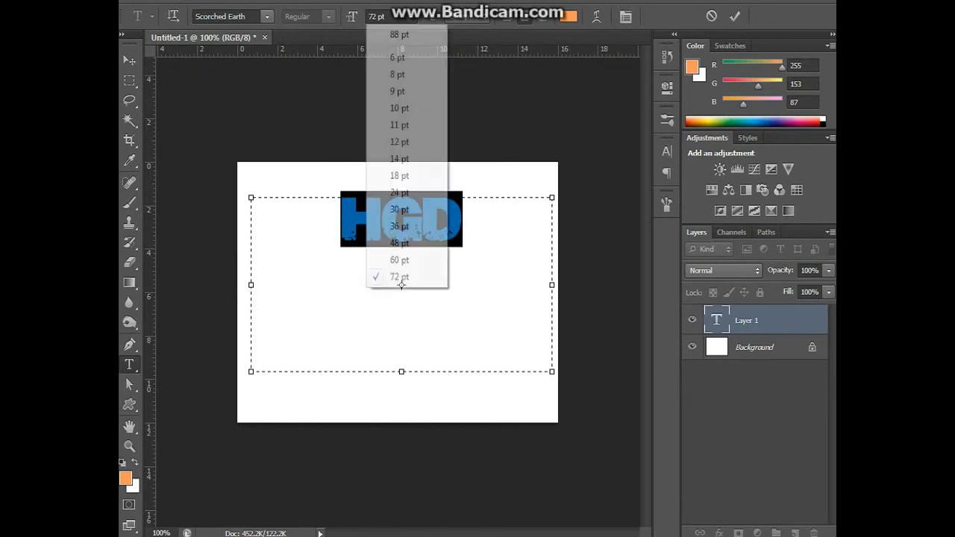
{"action": "left_click", "coordinate": [394, 209]}
{"action": "left_click", "coordinate": [409, 15]}
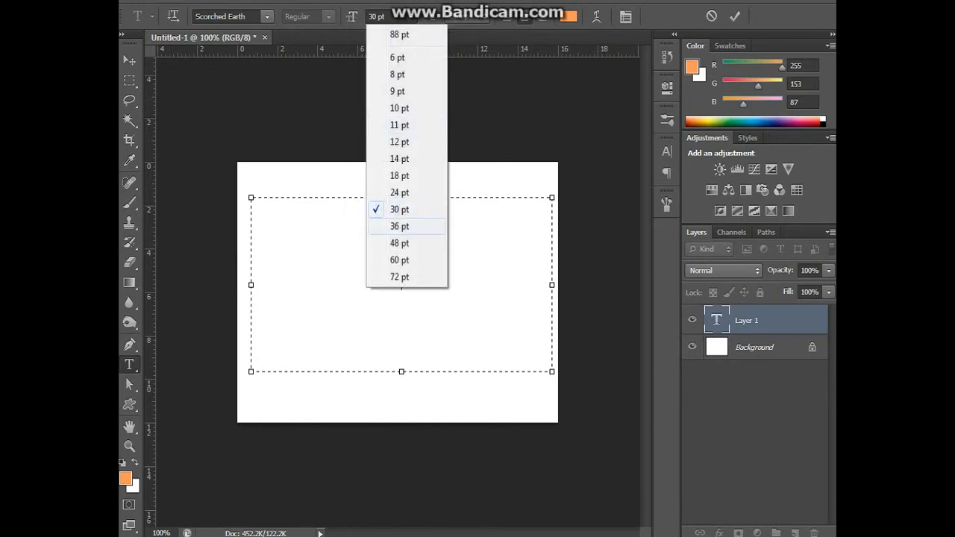
{"action": "left_click", "coordinate": [403, 242]}
{"action": "left_click", "coordinate": [459, 219]}
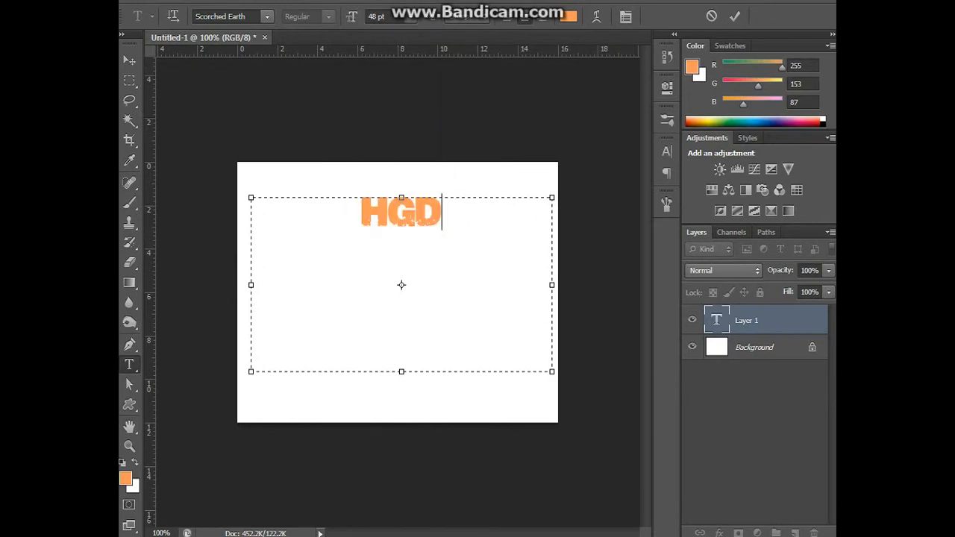
Step: Select the "HGD" text and set its font size to 72 pt
{"action": "double_click", "coordinate": [420, 217]}
{"action": "left_click", "coordinate": [409, 16]}
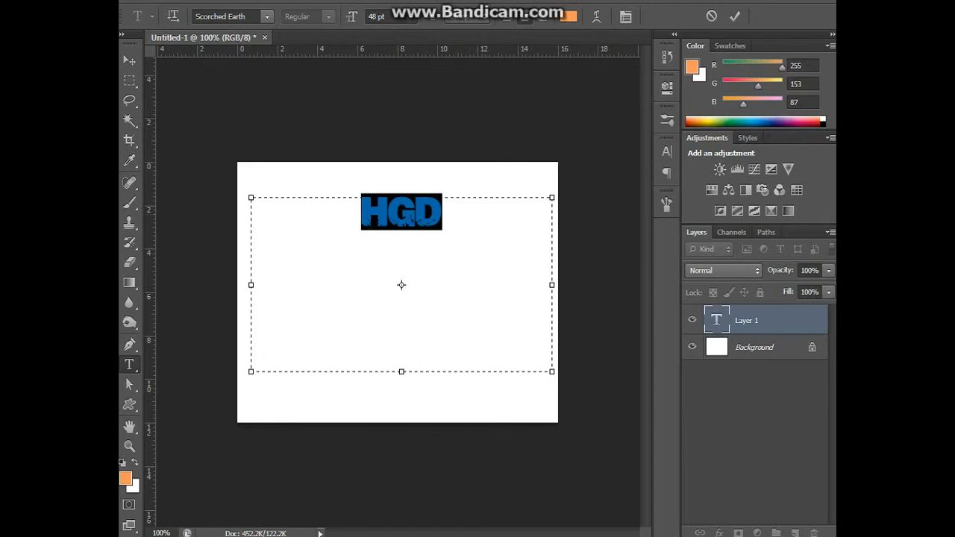
{"action": "left_click", "coordinate": [402, 284]}
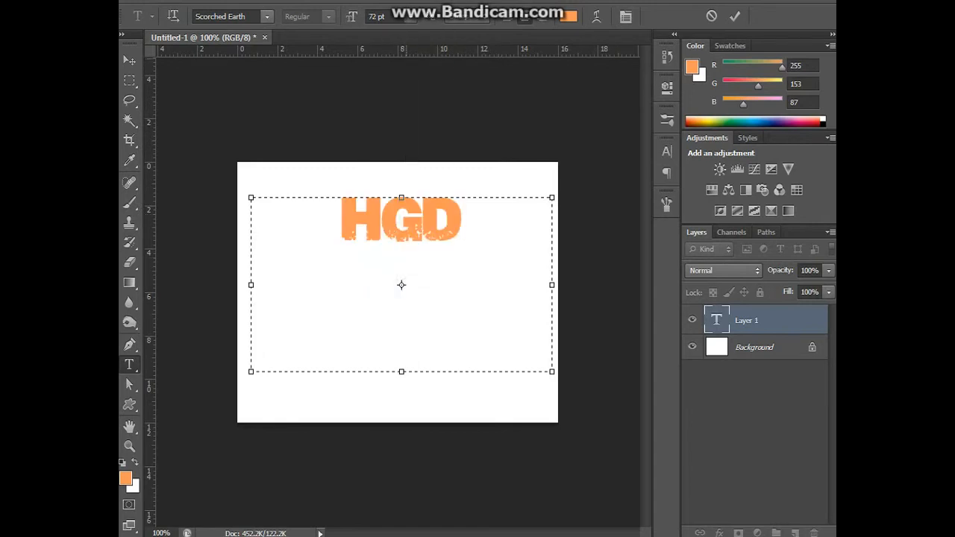
Step: Select all of the "HGD" text and set its font size to a custom 100 pt
{"action": "left_click", "coordinate": [388, 16]}
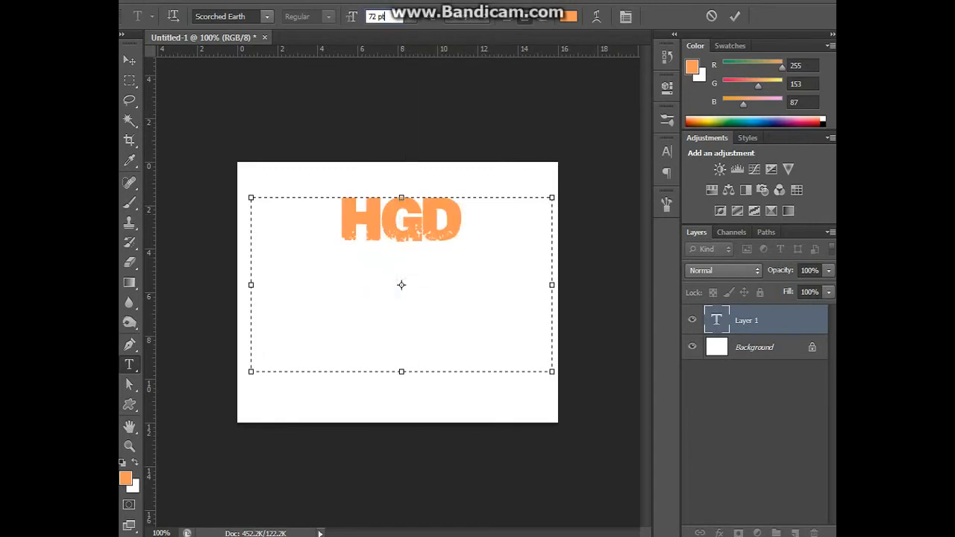
{"action": "key", "text": "BackSpace"}
{"action": "key", "text": "BackSpace"}
{"action": "key", "text": "BackSpace"}
{"action": "key", "text": "BackSpace"}
{"action": "key", "text": "BackSpace"}
{"action": "type", "text": "100"}
{"action": "key", "text": "Return"}
{"action": "key", "text": "ctrl+a"}
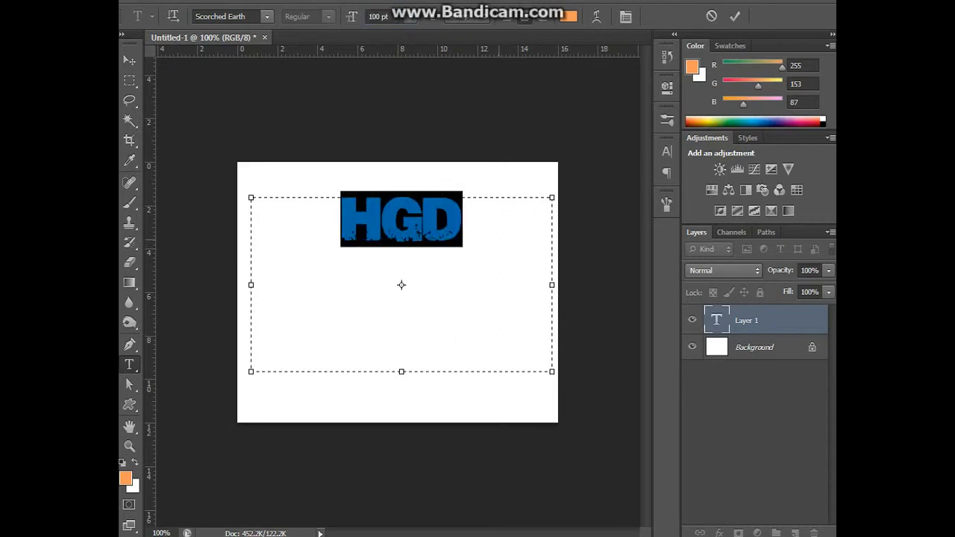
{"action": "left_click", "coordinate": [377, 16]}
{"action": "type", "text": "100"}
{"action": "key", "text": "Return"}
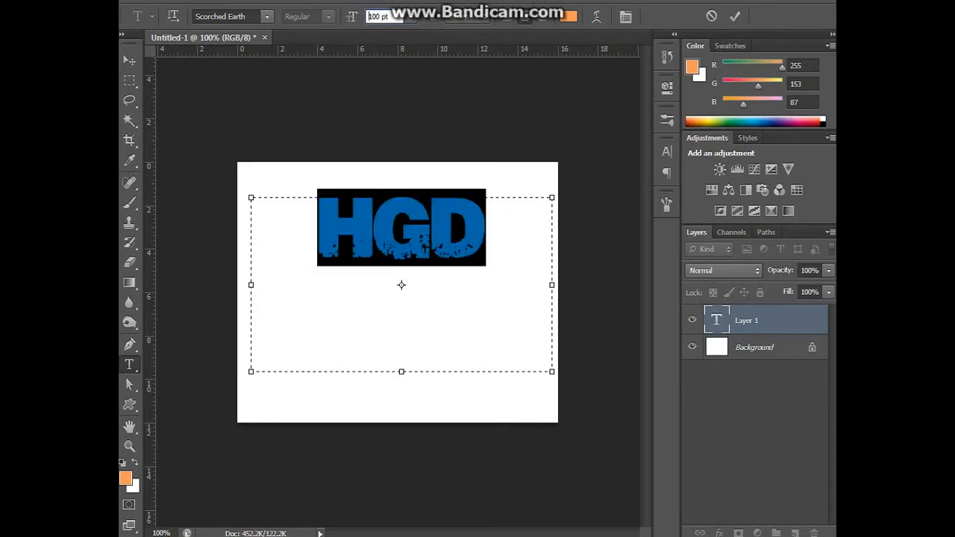
Step: Select the whole "HGD" text and increase its font size in small increments to 114 pt
{"action": "left_click_drag", "start_coordinate": [522, 224], "coordinate": [352, 224]}
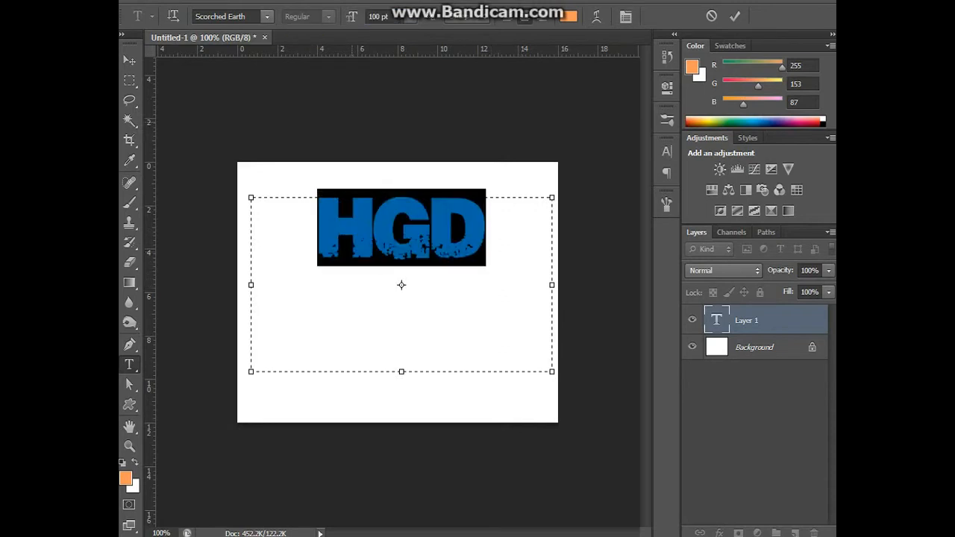
{"action": "left_click", "coordinate": [386, 16]}
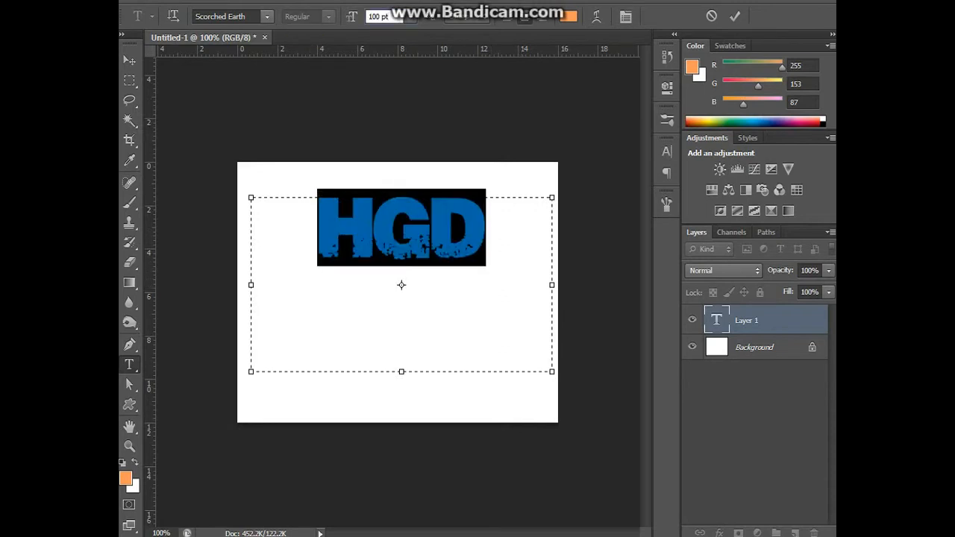
{"action": "key", "text": "Up"}
{"action": "key", "text": "Up"}
{"action": "key", "text": "Up"}
{"action": "key", "text": "Up"}
{"action": "key", "text": "Up"}
{"action": "key", "text": "Up"}
{"action": "key", "text": "Up"}
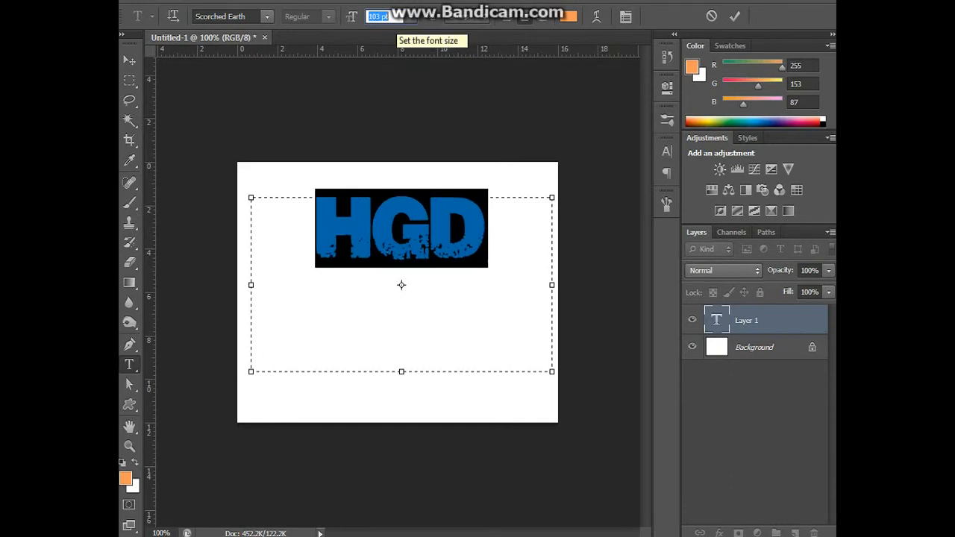
{"action": "key", "text": "Up"}
{"action": "key", "text": "Up"}
{"action": "key", "text": "Up"}
{"action": "key", "text": "Up"}
{"action": "key", "text": "Up"}
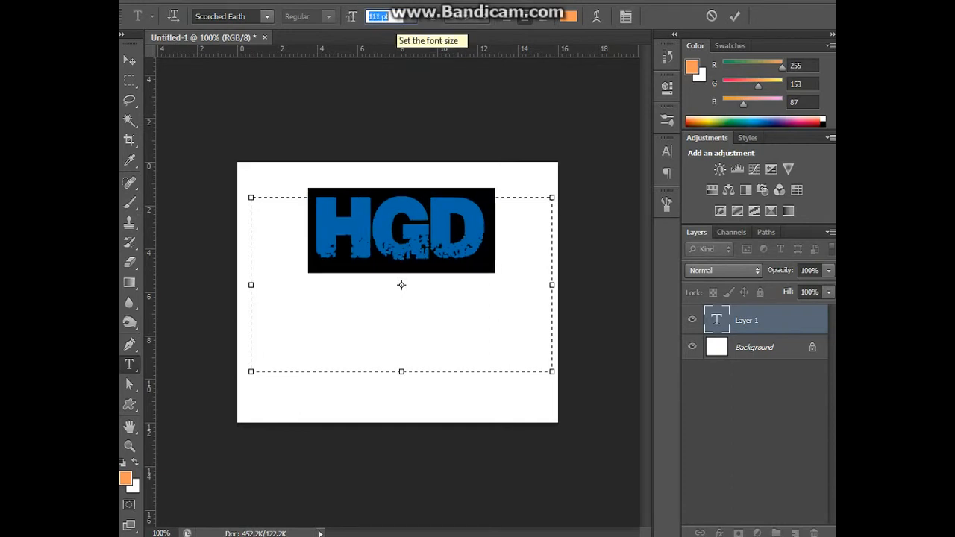
{"action": "key", "text": "Up"}
{"action": "key", "text": "Up"}
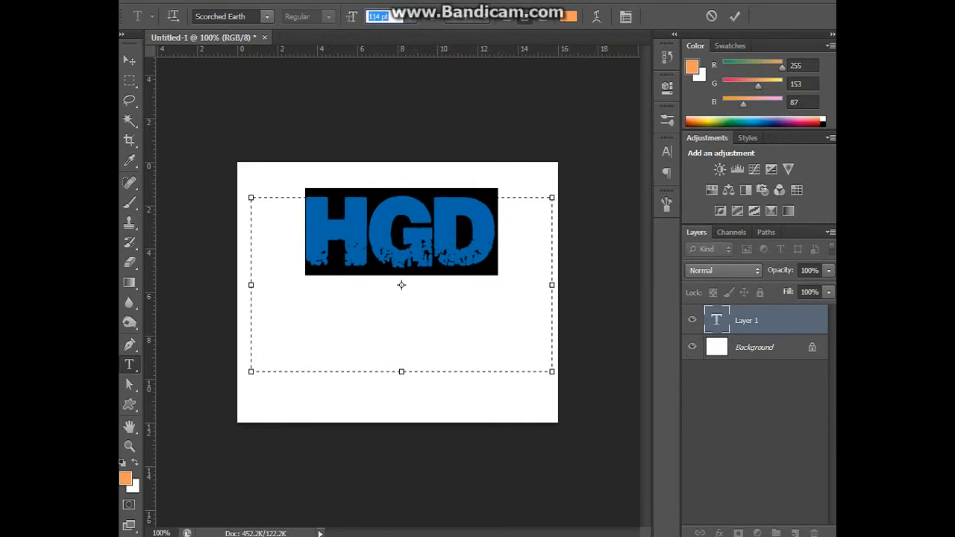
{"action": "left_click", "coordinate": [494, 232]}
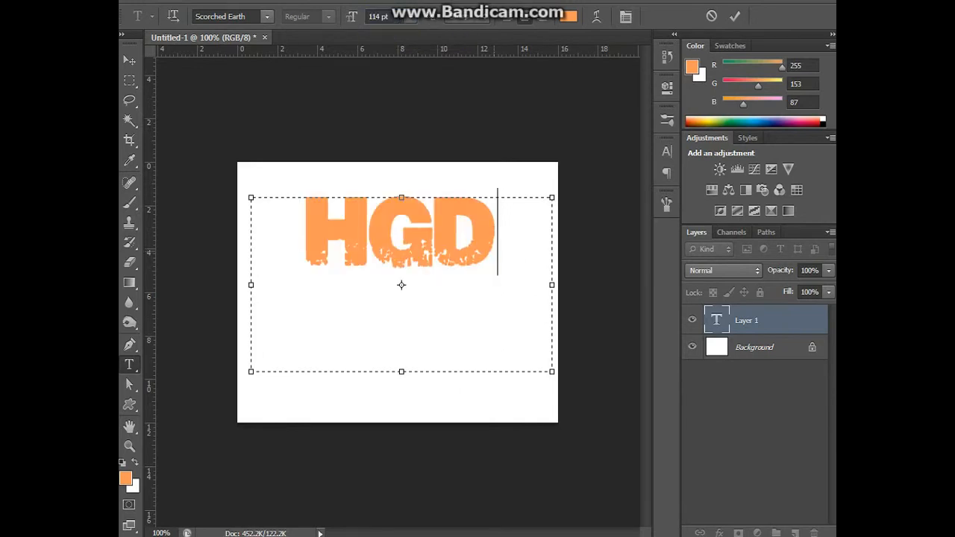
Step: Try the Sharp and Smooth anti-aliasing methods on the whole "HGD" text
{"action": "key", "text": "ctrl+a"}
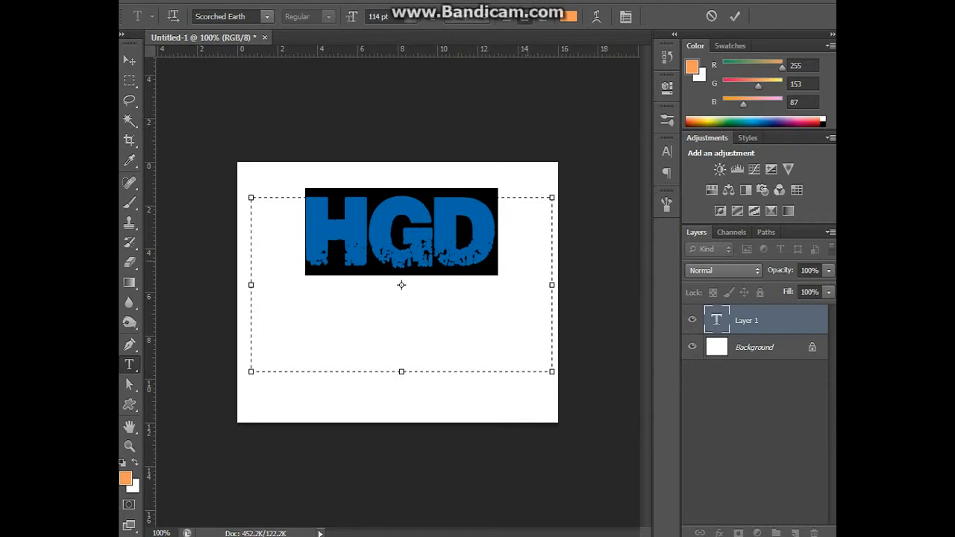
{"action": "left_click", "coordinate": [467, 17]}
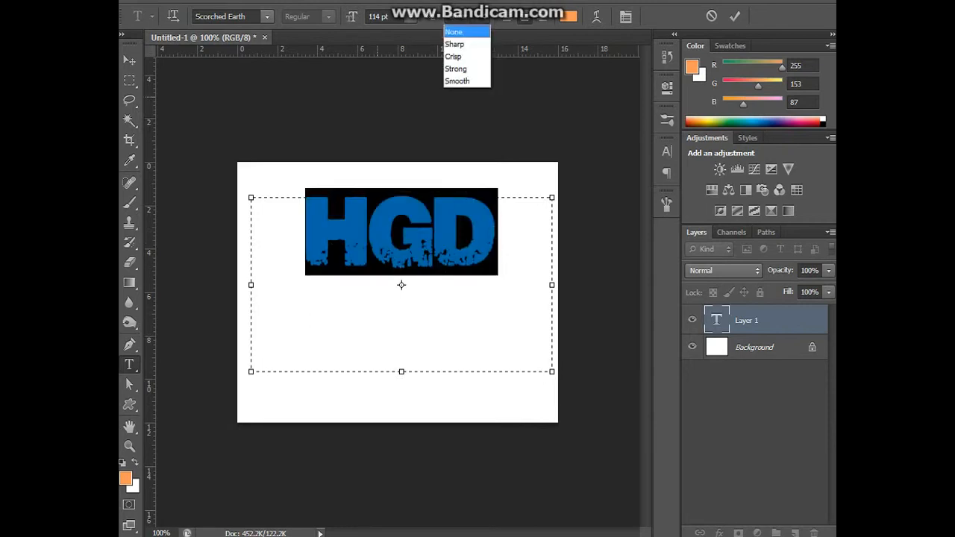
{"action": "key", "text": "Escape"}
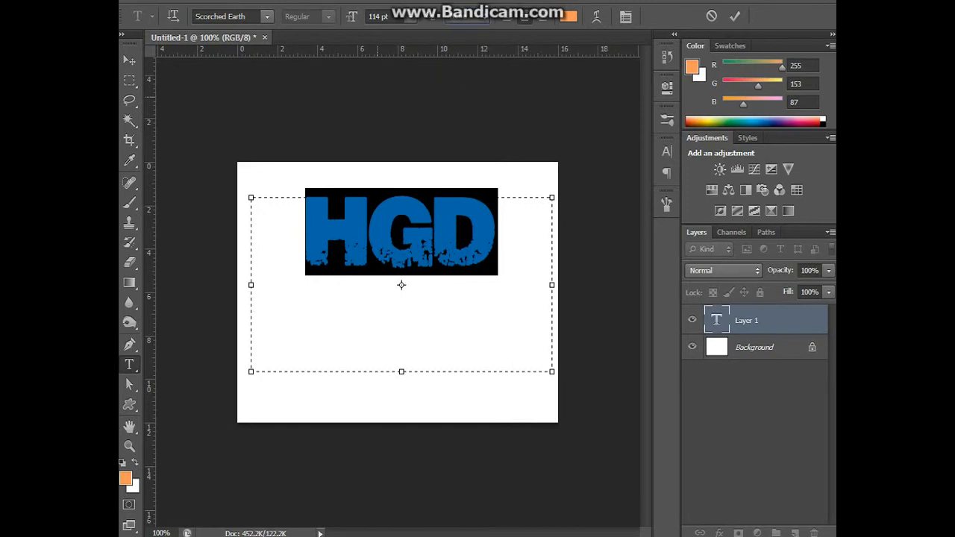
{"action": "left_click", "coordinate": [467, 16]}
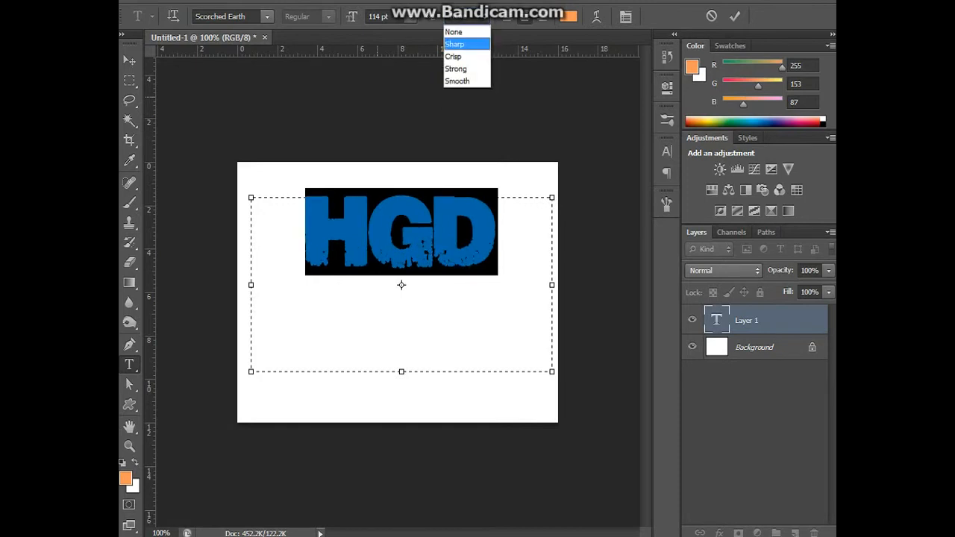
{"action": "left_click", "coordinate": [468, 44]}
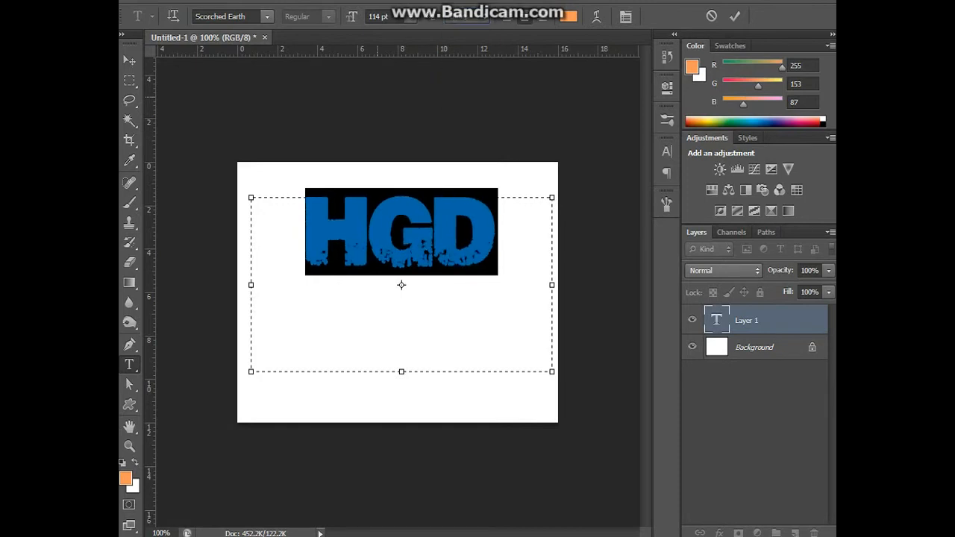
{"action": "left_click", "coordinate": [467, 17]}
{"action": "left_click", "coordinate": [466, 79]}
{"action": "left_click", "coordinate": [507, 239]}
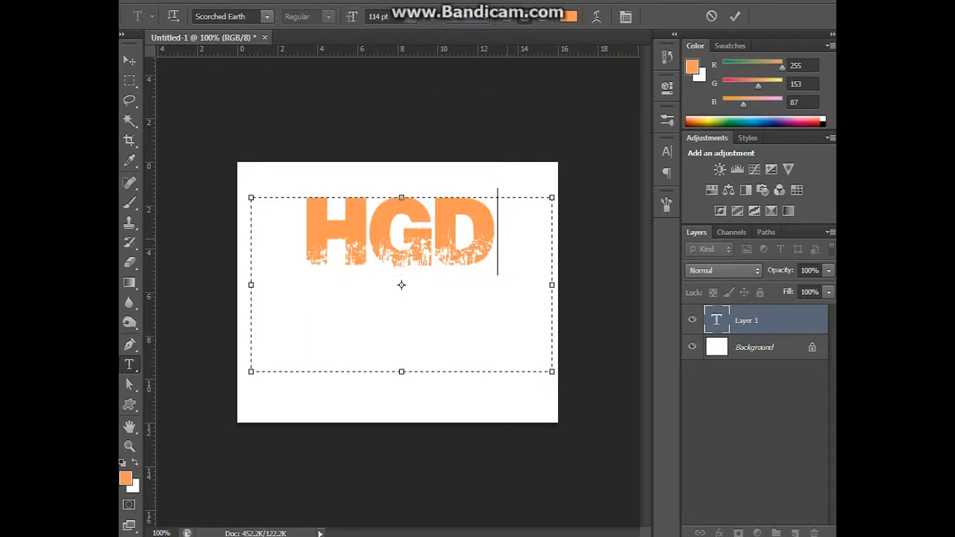
Step: Reselect the "HGD" text, try Strong anti-aliasing, and set the method to Smooth
{"action": "key", "text": "shift+Left"}
{"action": "key", "text": "shift+Left"}
{"action": "key", "text": "shift+Left"}
{"action": "left_click_drag", "start_coordinate": [497, 278], "coordinate": [343, 252]}
{"action": "left_click", "coordinate": [467, 17]}
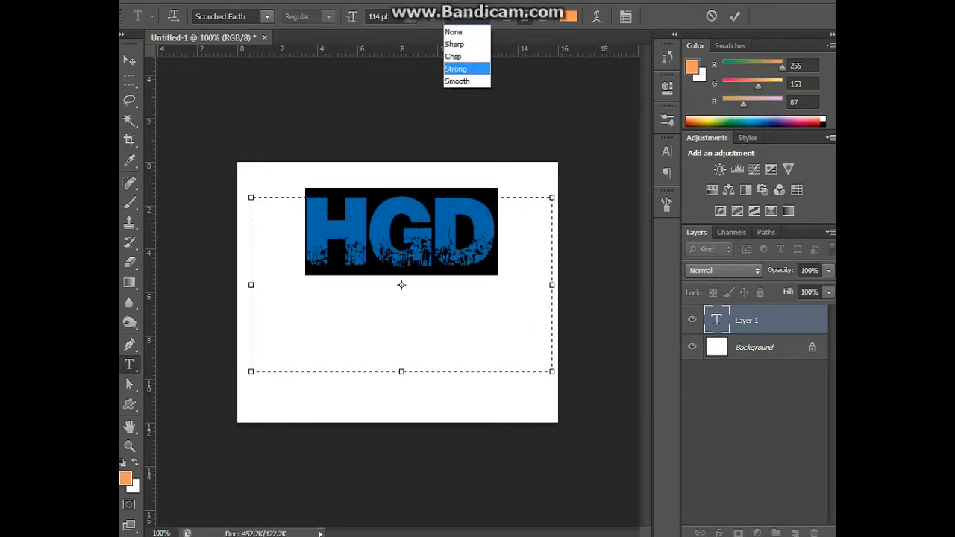
{"action": "left_click", "coordinate": [466, 68]}
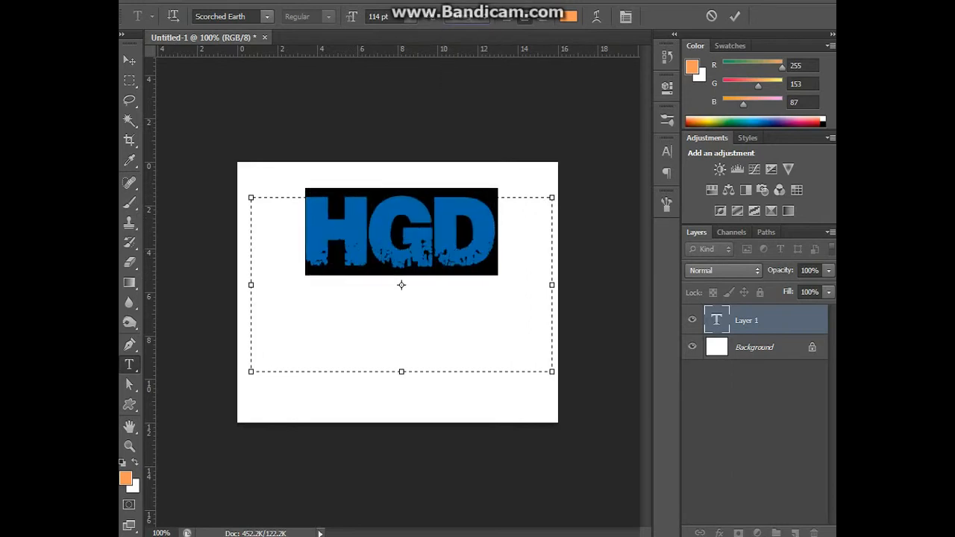
{"action": "left_click", "coordinate": [466, 16]}
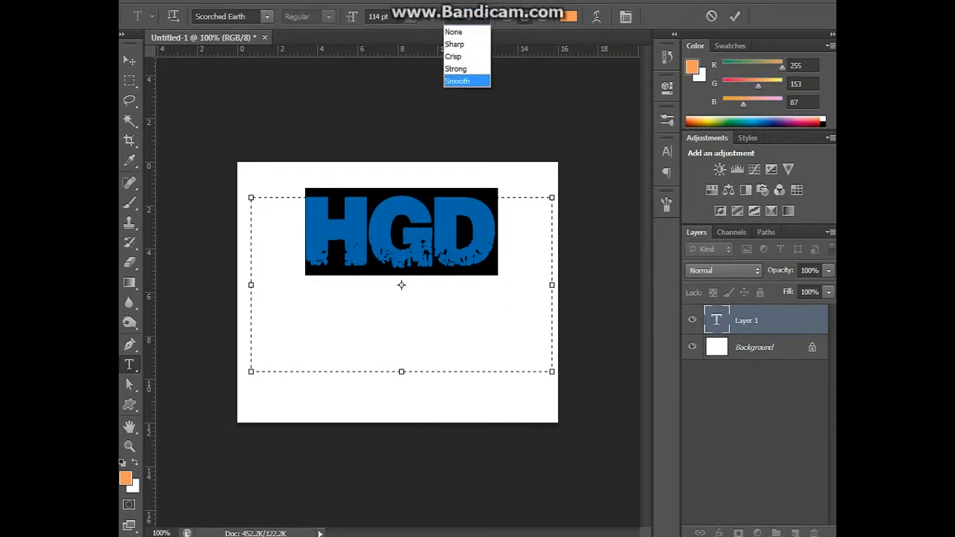
{"action": "left_click", "coordinate": [466, 81]}
{"action": "left_click", "coordinate": [497, 231]}
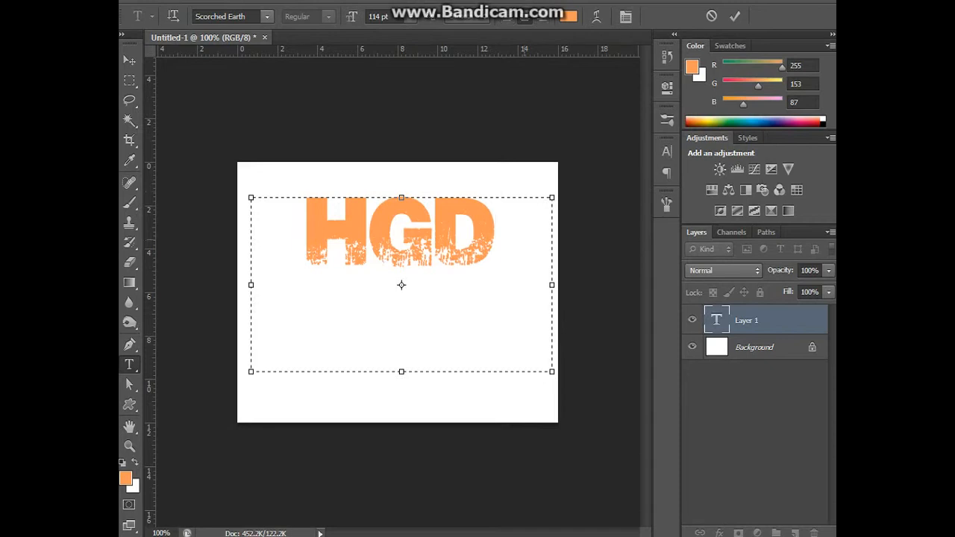
Step: Select the three letters, try left and right alignment, and return the text to centre alignment
{"action": "key", "text": "shift+Left"}
{"action": "key", "text": "shift+Left"}
{"action": "key", "text": "shift+Left"}
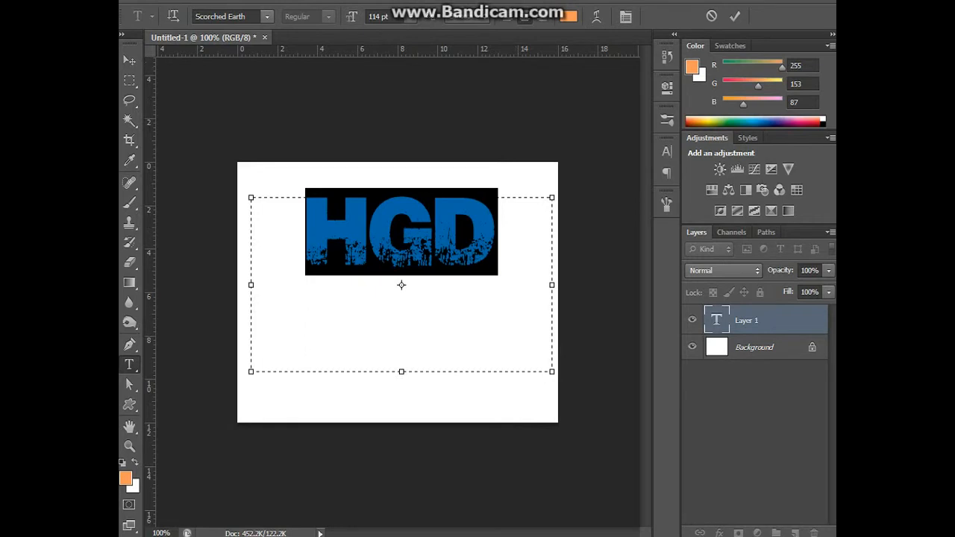
{"action": "key", "text": "ctrl+shift+l"}
{"action": "key", "text": "ctrl+shift+r"}
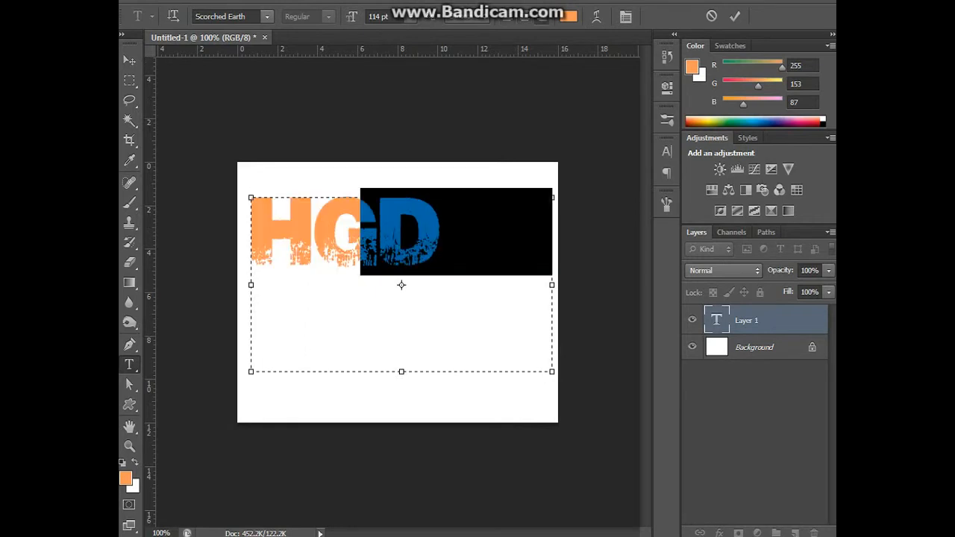
{"action": "key", "text": "ctrl+shift+c"}
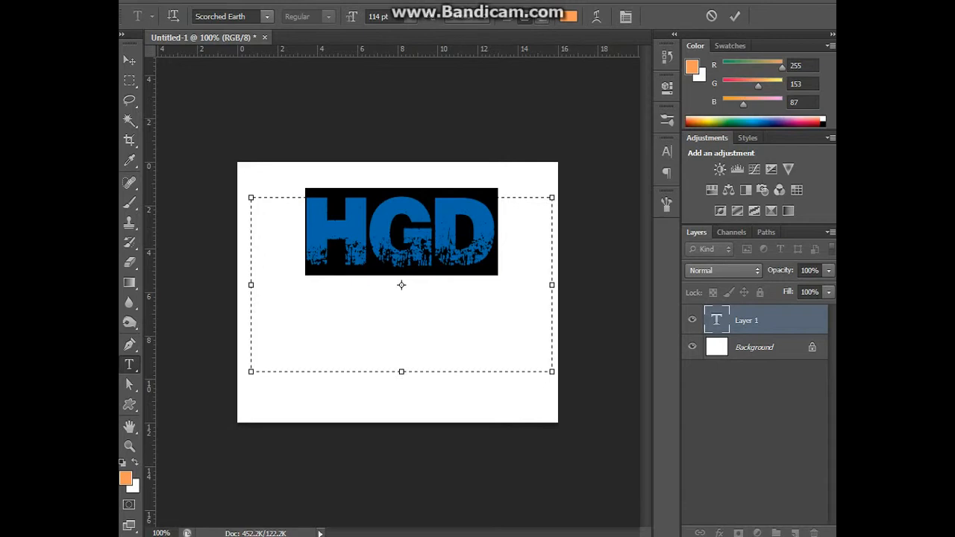
Step: Set the text colour of "HGD" to black (000000)
{"action": "left_click", "coordinate": [569, 16]}
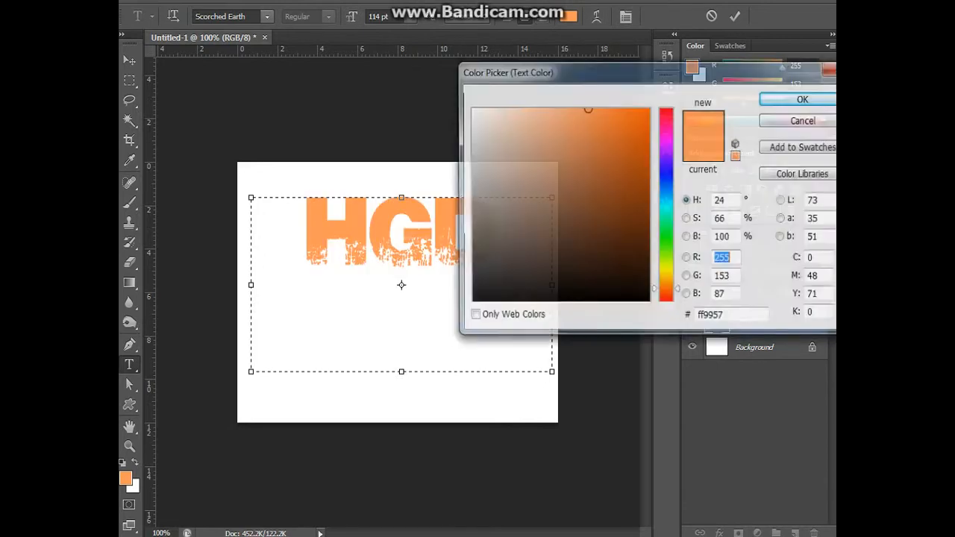
{"action": "left_click", "coordinate": [470, 303]}
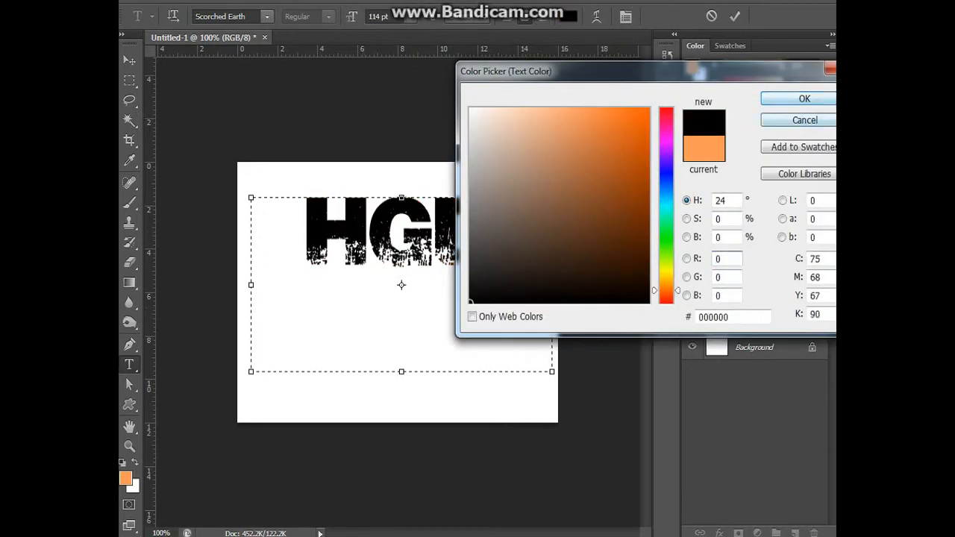
{"action": "left_click", "coordinate": [805, 98]}
{"action": "left_click", "coordinate": [511, 266]}
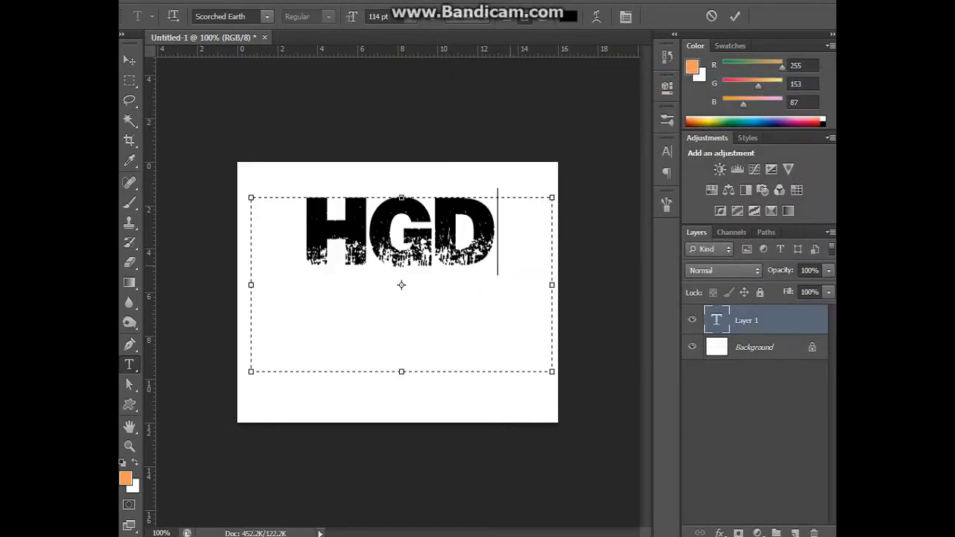
{"action": "left_click", "coordinate": [569, 17]}
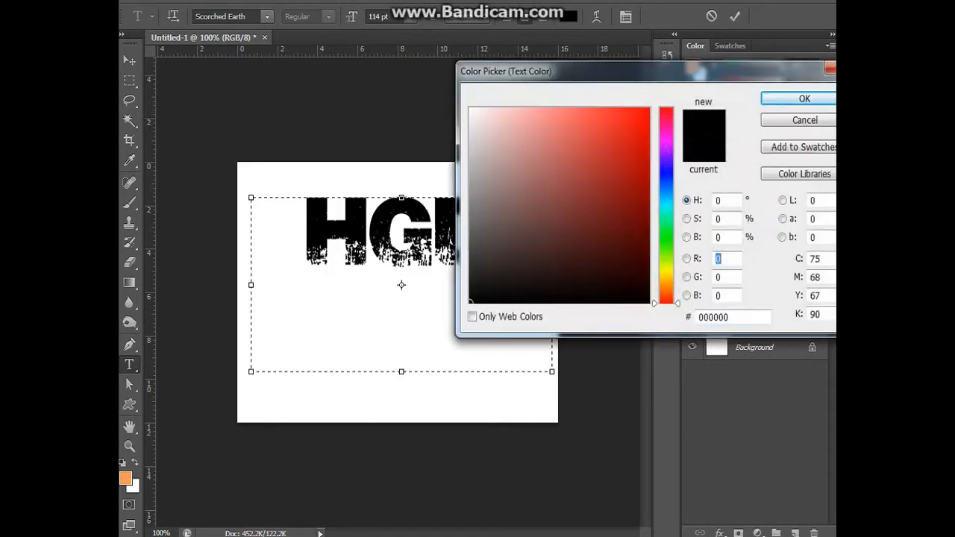
{"action": "mouse_move", "coordinate": [575, 224]}
{"action": "left_mouse_down"}
{"action": "mouse_move", "coordinate": [598, 162]}
{"action": "mouse_move", "coordinate": [579, 238]}
{"action": "mouse_move", "coordinate": [470, 303]}
{"action": "left_mouse_up"}
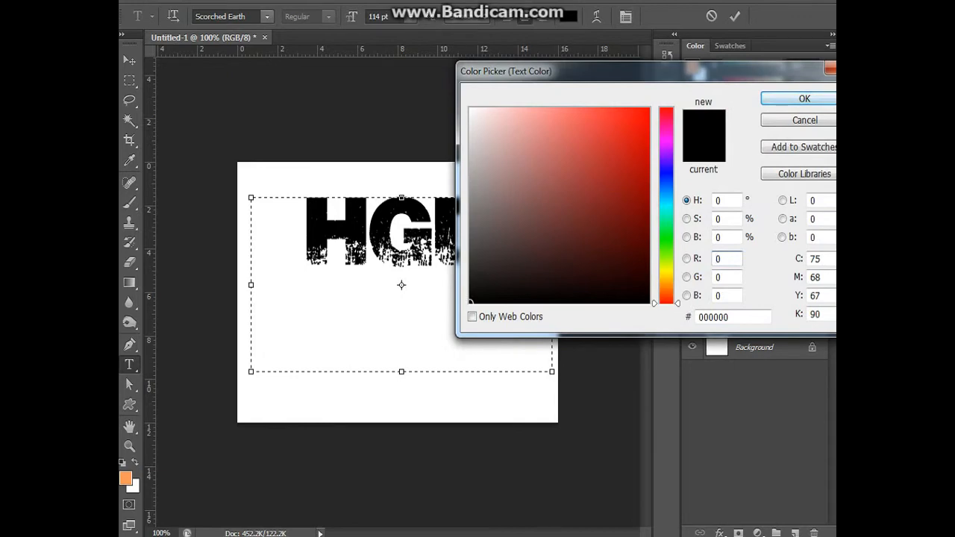
{"action": "left_click", "coordinate": [805, 98]}
Step: Try to open the Warp Text settings for the "HGD" text
{"action": "left_click", "coordinate": [596, 16]}
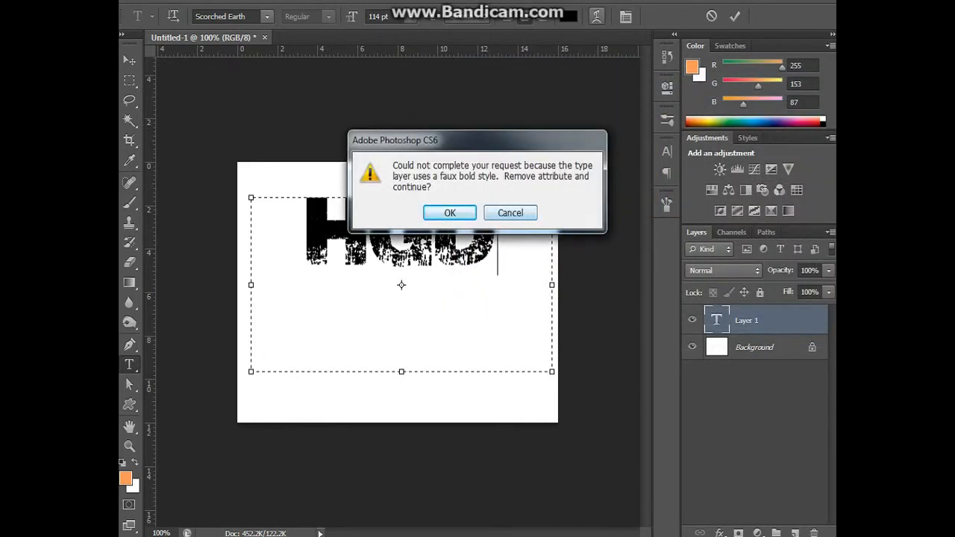
{"action": "key", "text": "Return"}
Step: Select all of the text and change its font to Segoe UI
{"action": "key", "text": "ctrl+a"}
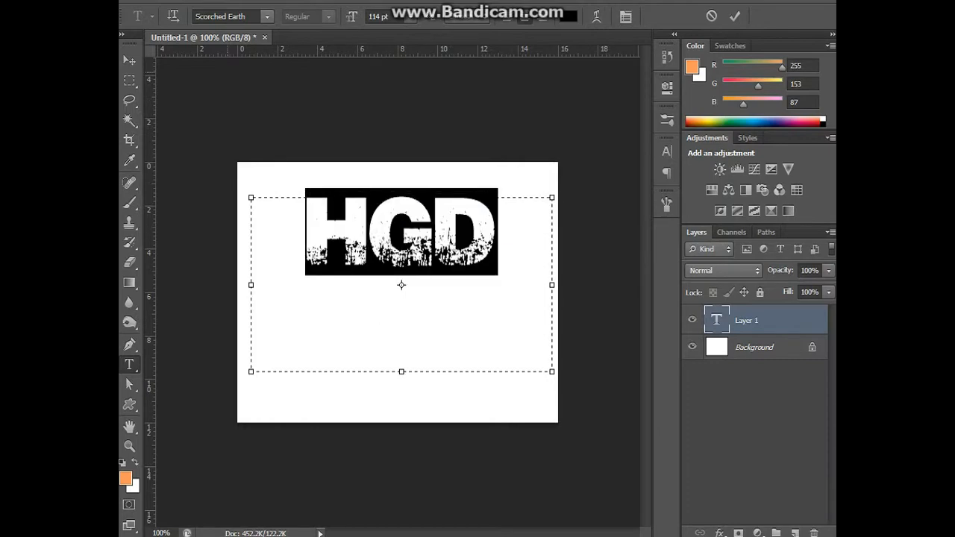
{"action": "left_click", "coordinate": [266, 16]}
{"action": "scroll", "coordinate": [304, 128], "scroll_direction": "up", "scroll_amount": 3}
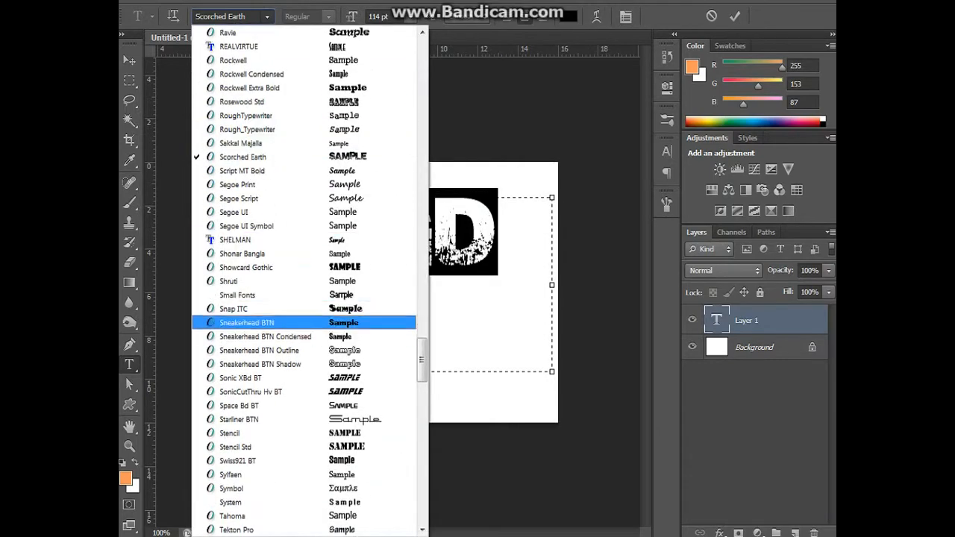
{"action": "left_click", "coordinate": [234, 212]}
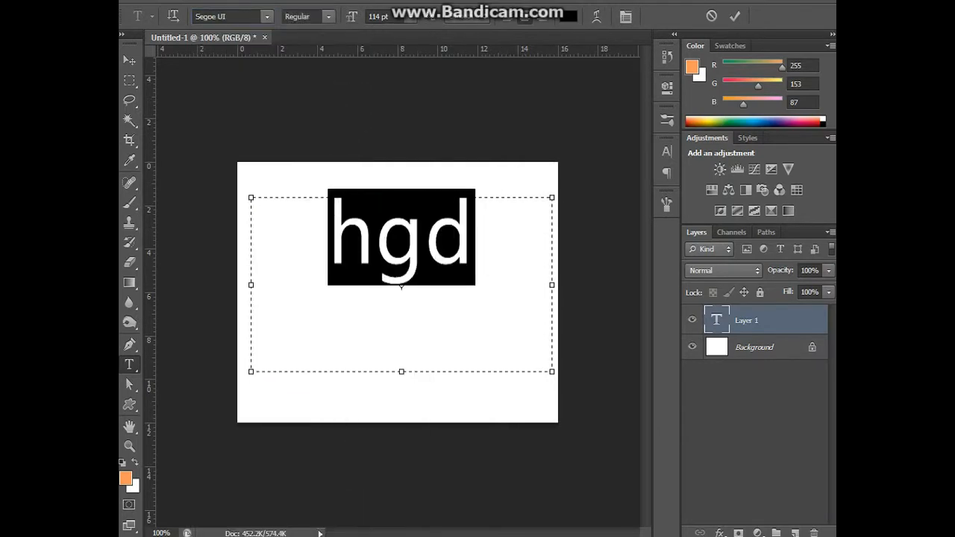
Step: Replace the letters in the text box with the word "tutorial"
{"action": "left_click", "coordinate": [491, 243]}
{"action": "key", "text": "BackSpace"}
{"action": "key", "text": "BackSpace"}
{"action": "key", "text": "BackSpace"}
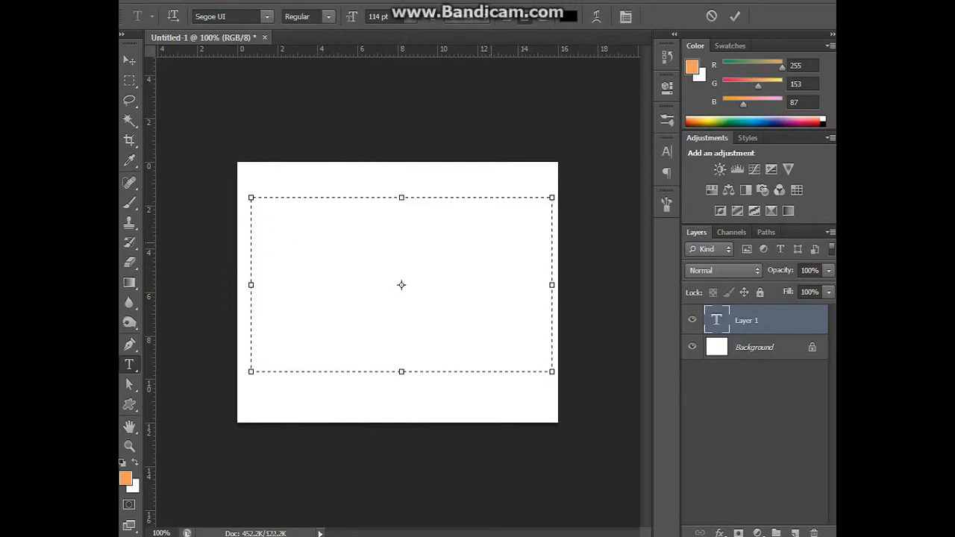
{"action": "type", "text": "tutorial"}
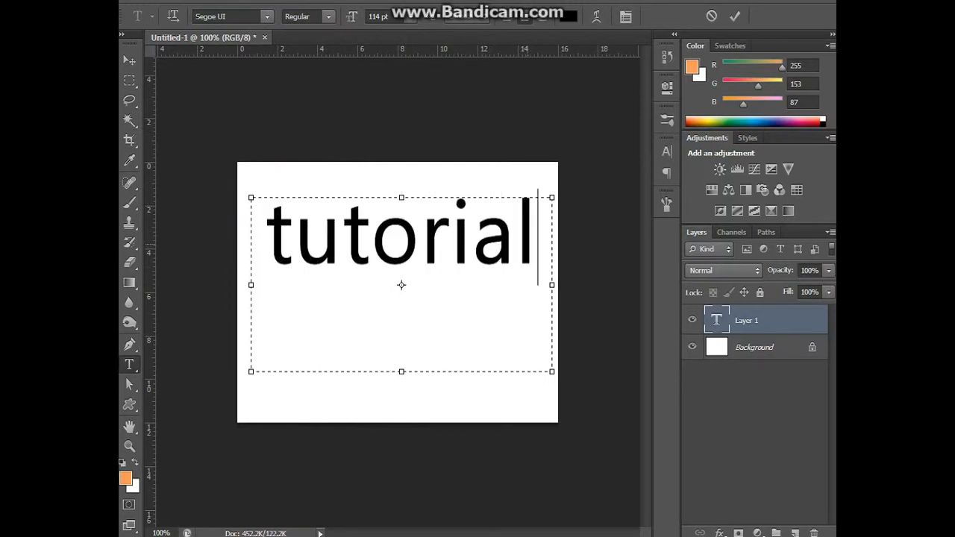
Step: Apply the Arc Upper warp style to the whole "tutorial" text, agreeing to remove its faux bold style
{"action": "key", "text": "ctrl+a"}
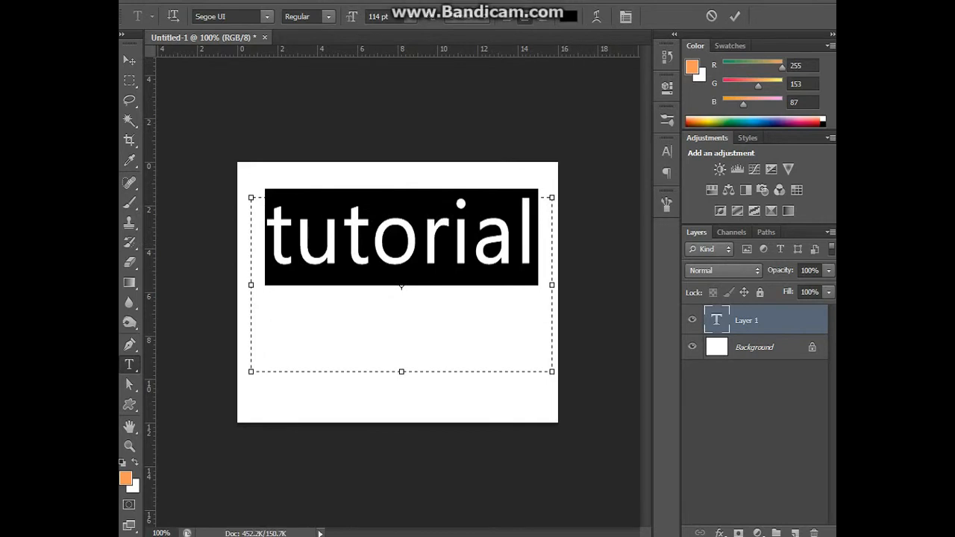
{"action": "left_click", "coordinate": [596, 17]}
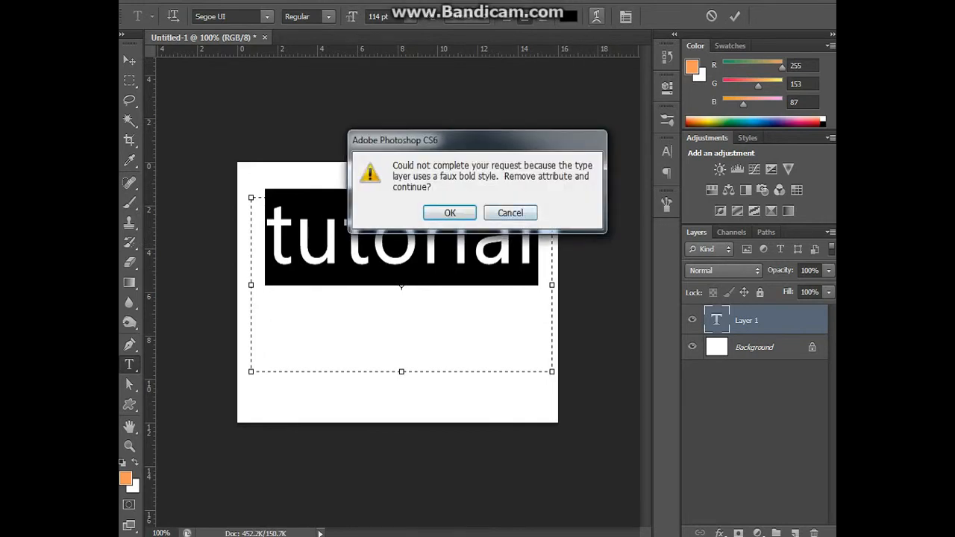
{"action": "key", "text": "Return"}
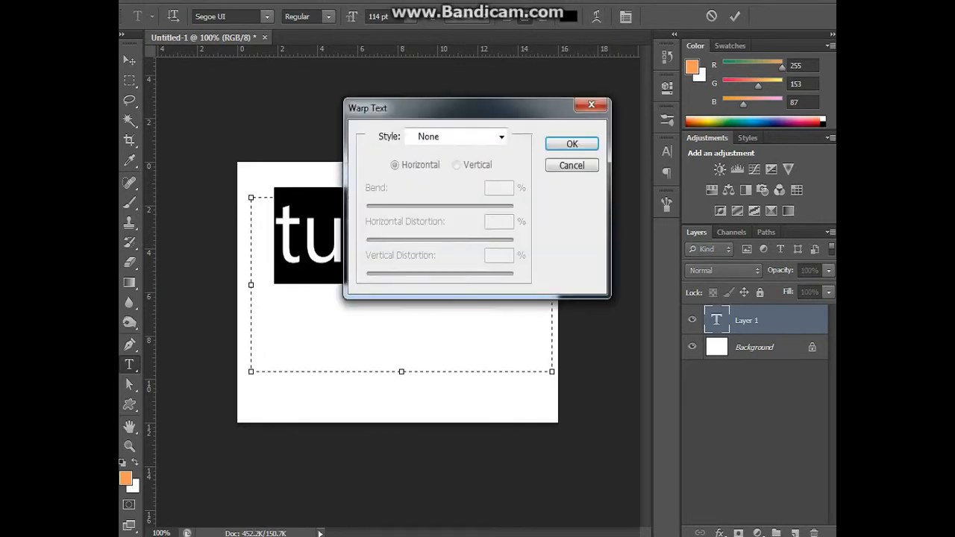
{"action": "left_click_drag", "start_coordinate": [468, 108], "coordinate": [544, 107]}
{"action": "left_click", "coordinate": [531, 136]}
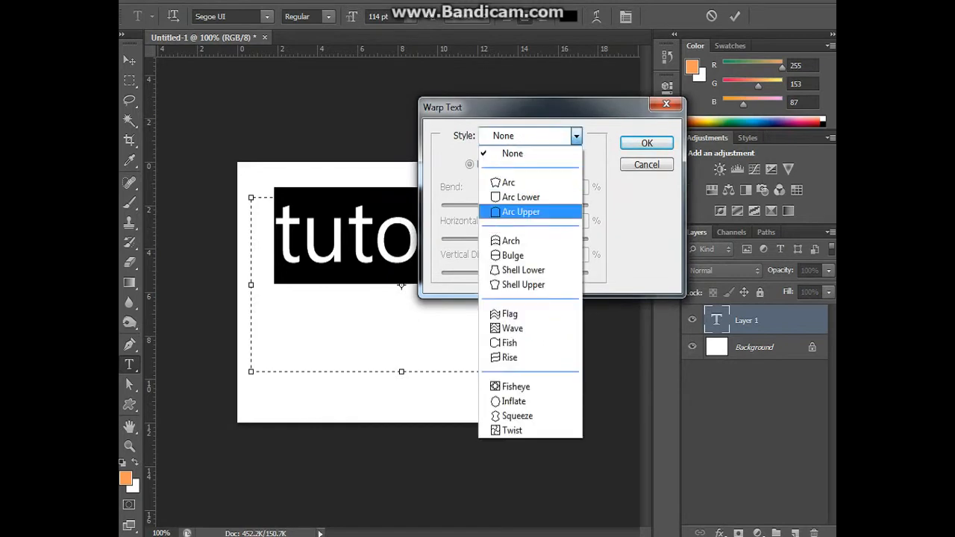
{"action": "left_click", "coordinate": [515, 211]}
Step: Adjust the Arc Upper warp to a bend of +8%, a horizontal distortion of +27% and a vertical distortion of +35%
{"action": "left_click_drag", "start_coordinate": [477, 106], "coordinate": [538, 250]}
{"action": "left_click_drag", "start_coordinate": [611, 348], "coordinate": [540, 347]}
{"action": "left_click_drag", "start_coordinate": [575, 381], "coordinate": [591, 382]}
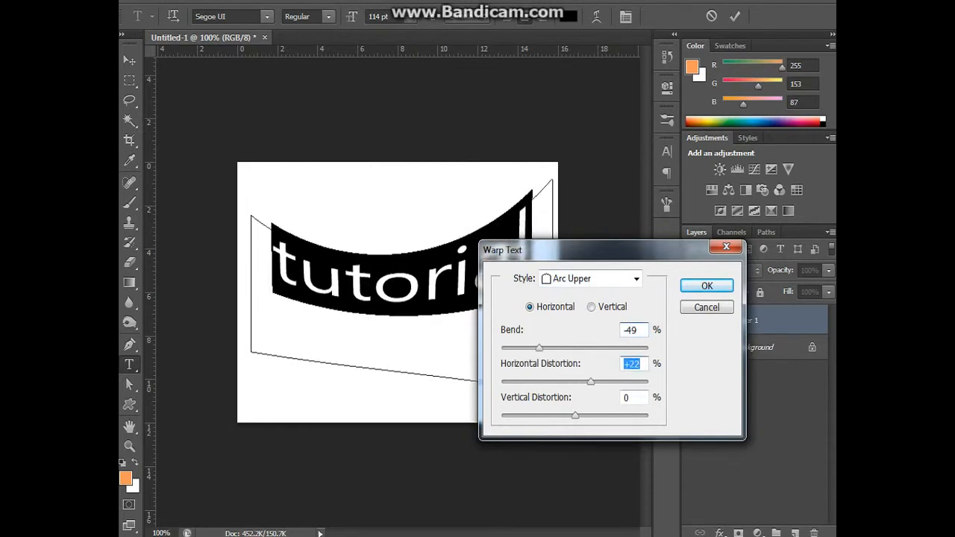
{"action": "left_click_drag", "start_coordinate": [575, 415], "coordinate": [601, 415]}
{"action": "left_click_drag", "start_coordinate": [591, 381], "coordinate": [569, 382]}
{"action": "left_click_drag", "start_coordinate": [539, 348], "coordinate": [581, 348]}
{"action": "left_click_drag", "start_coordinate": [569, 382], "coordinate": [594, 382]}
Step: Try the warp's vertical orientation, return it to horizontal and set the bend to -23%
{"action": "left_click", "coordinate": [591, 306]}
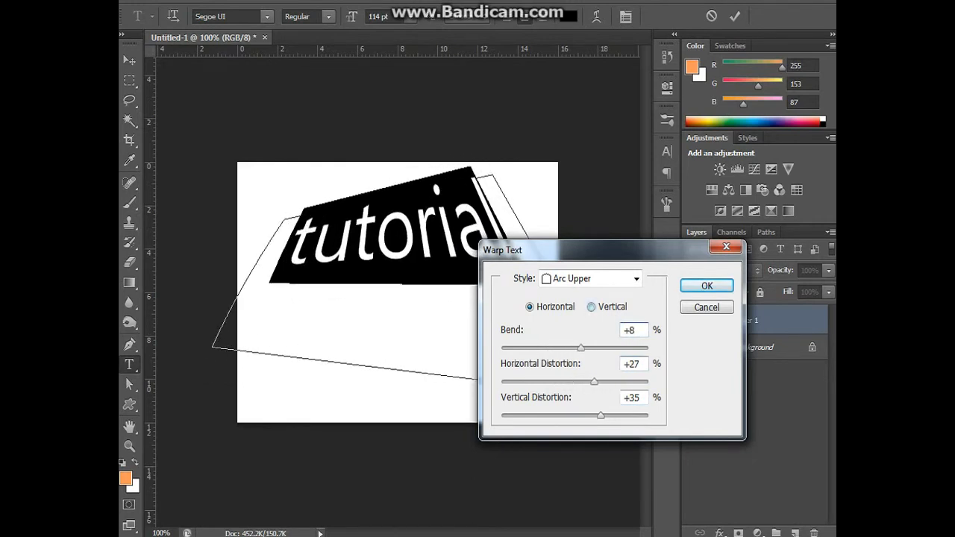
{"action": "left_click", "coordinate": [530, 307]}
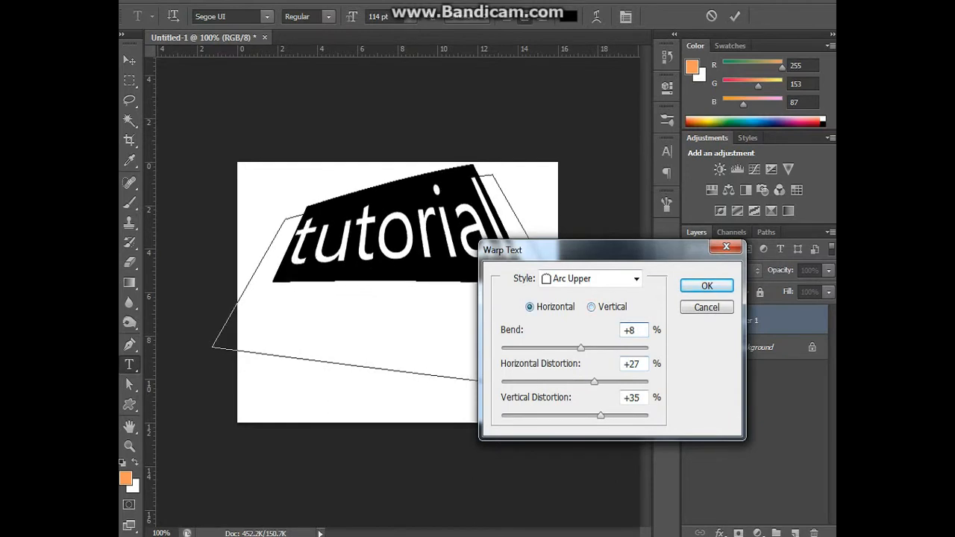
{"action": "left_click_drag", "start_coordinate": [581, 348], "coordinate": [558, 348]}
Step: Apply the Wave warp style to the "tutorial" text with a bend of +100% and a horizontal distortion of -15%
{"action": "left_click", "coordinate": [637, 279]}
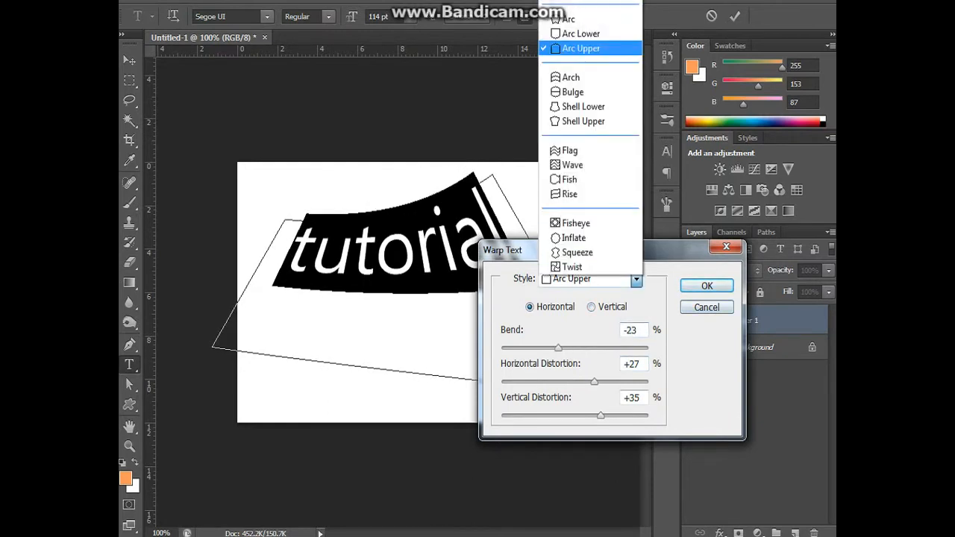
{"action": "left_click", "coordinate": [573, 165]}
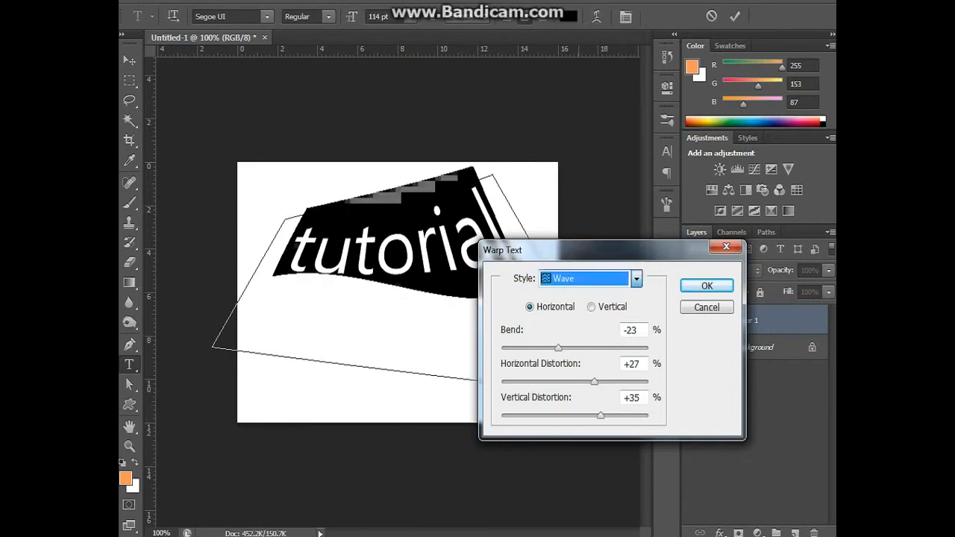
{"action": "left_click_drag", "start_coordinate": [558, 348], "coordinate": [648, 347]}
{"action": "left_click_drag", "start_coordinate": [594, 382], "coordinate": [563, 381]}
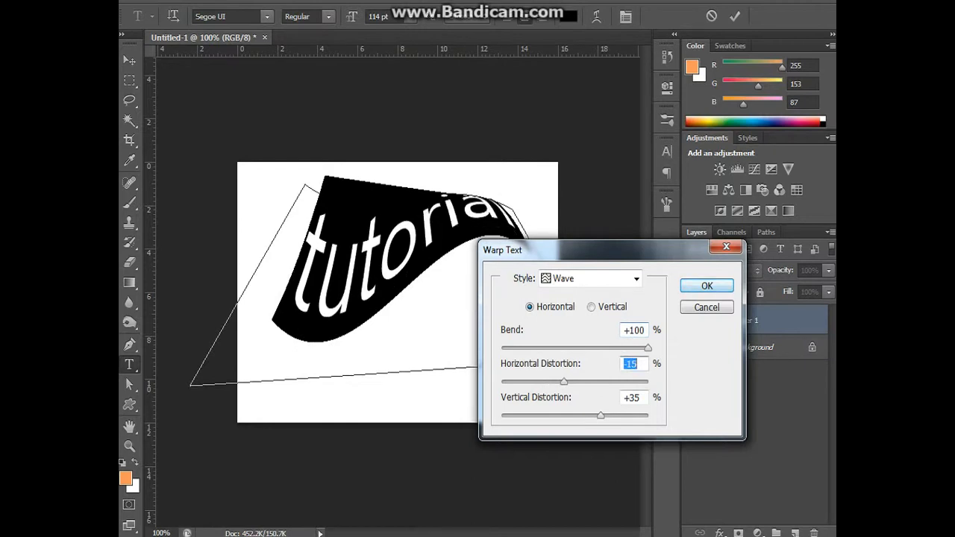
{"action": "left_click", "coordinate": [707, 286]}
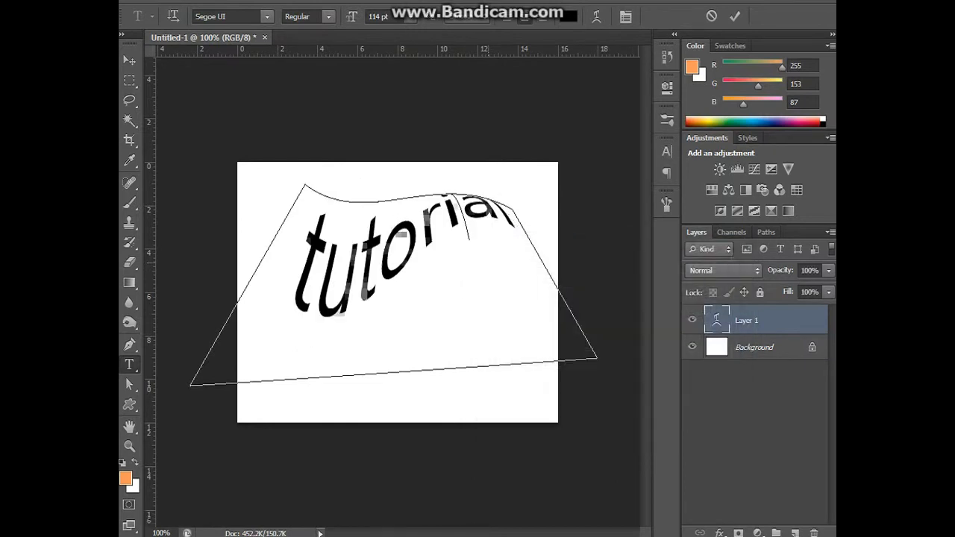
Step: Commit the warped "tutorial" text by selecting the Background layer, and undo to remove the text
{"action": "left_click", "coordinate": [755, 347]}
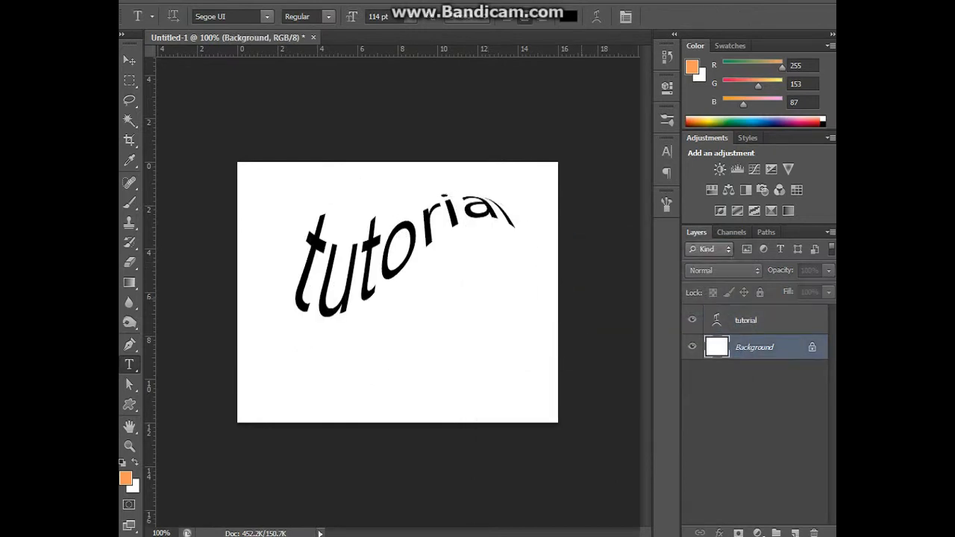
{"action": "key", "text": "ctrl+z"}
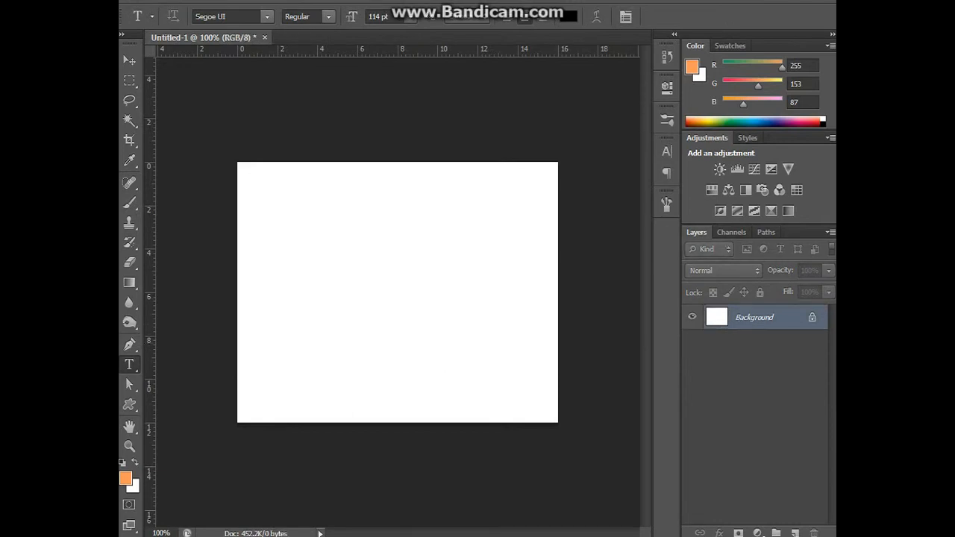
Step: Add the point text "fgbhdf" without a text box, reposition it near the middle of the canvas and commit it
{"action": "left_click", "coordinate": [457, 270]}
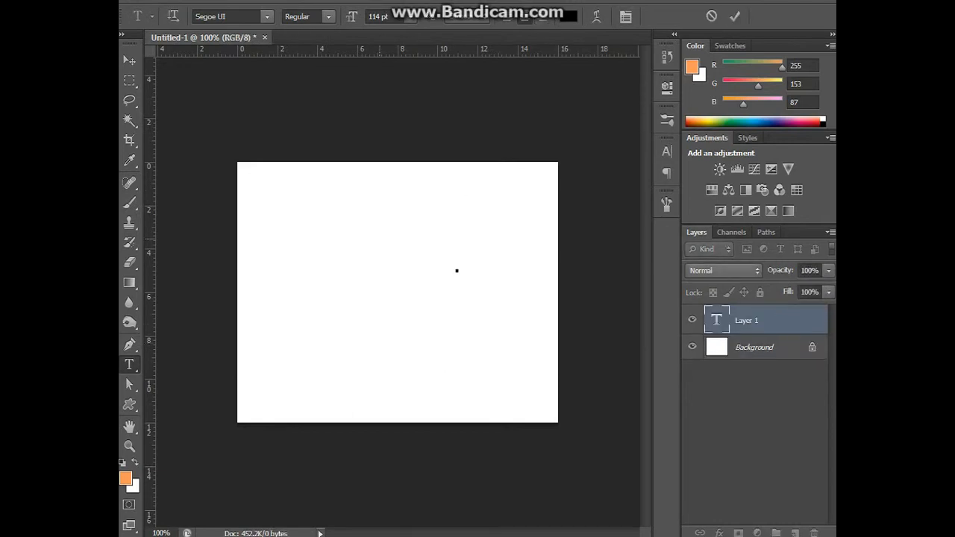
{"action": "type", "text": "fgbhdfgth"}
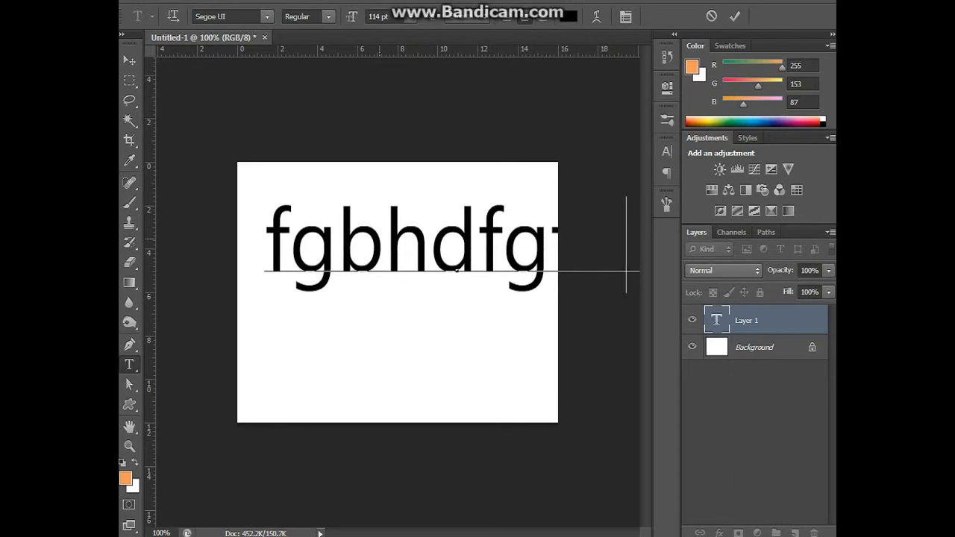
{"action": "key", "text": "BackSpace"}
{"action": "key", "text": "BackSpace"}
{"action": "key", "text": "BackSpace"}
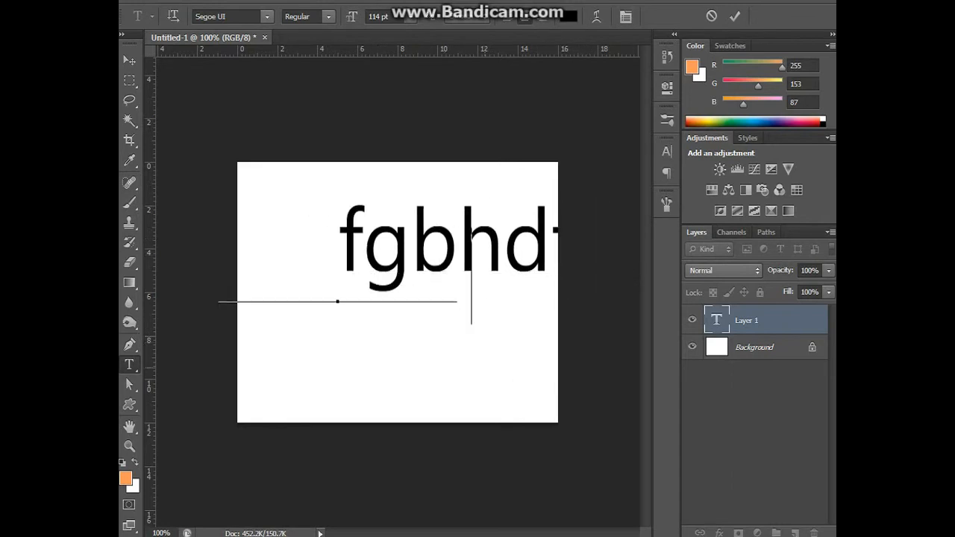
{"action": "left_click_drag", "start_coordinate": [484, 368], "coordinate": [522, 393]}
{"action": "key", "text": "ctrl+Return"}
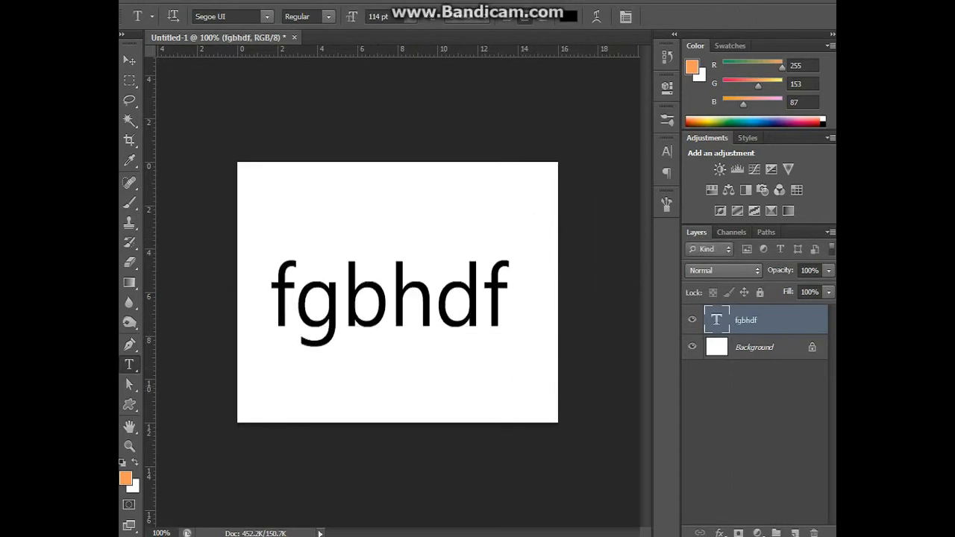
Step: Enlarge the "fgbhdf" text with Free Transform to a font size of about 173 pt
{"action": "key", "text": "ctrl+t"}
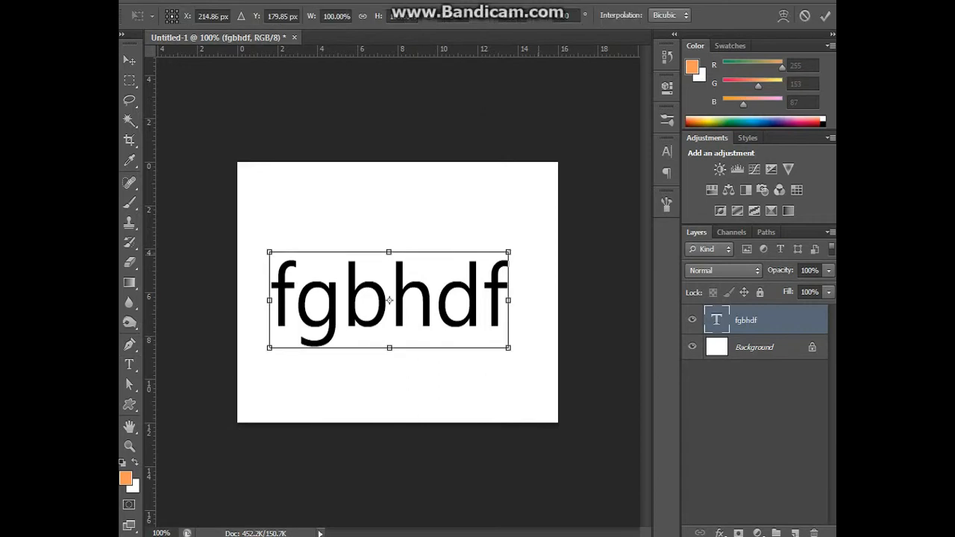
{"action": "left_click_drag", "start_coordinate": [509, 253], "coordinate": [624, 201]}
{"action": "mouse_move", "coordinate": [607, 396]}
{"action": "left_mouse_down"}
{"action": "mouse_move", "coordinate": [601, 403]}
{"action": "mouse_move", "coordinate": [606, 397]}
{"action": "left_mouse_up"}
{"action": "key", "text": "Return"}
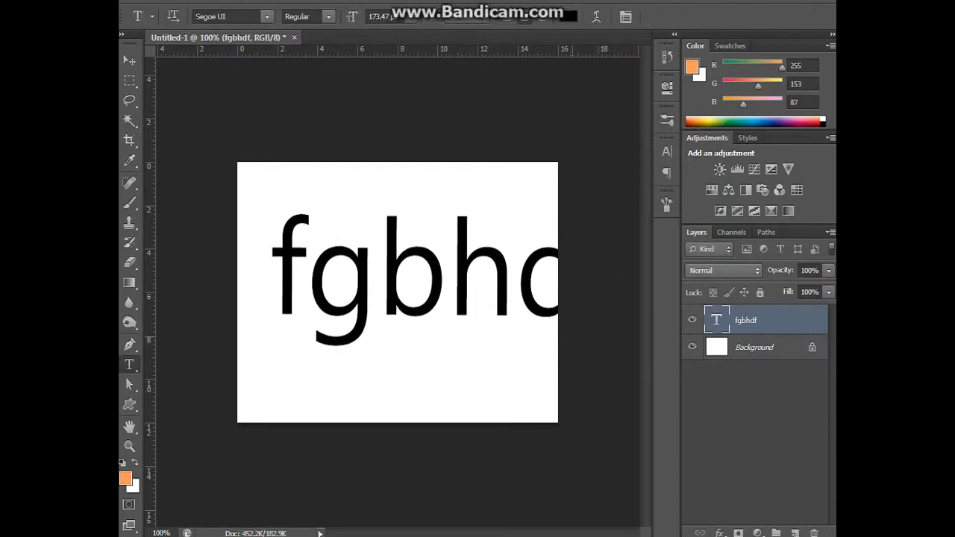
Step: Check the enlarged text's font size and rasterize the "fgbhdf" type layer
{"action": "left_click_drag", "start_coordinate": [392, 17], "coordinate": [369, 16]}
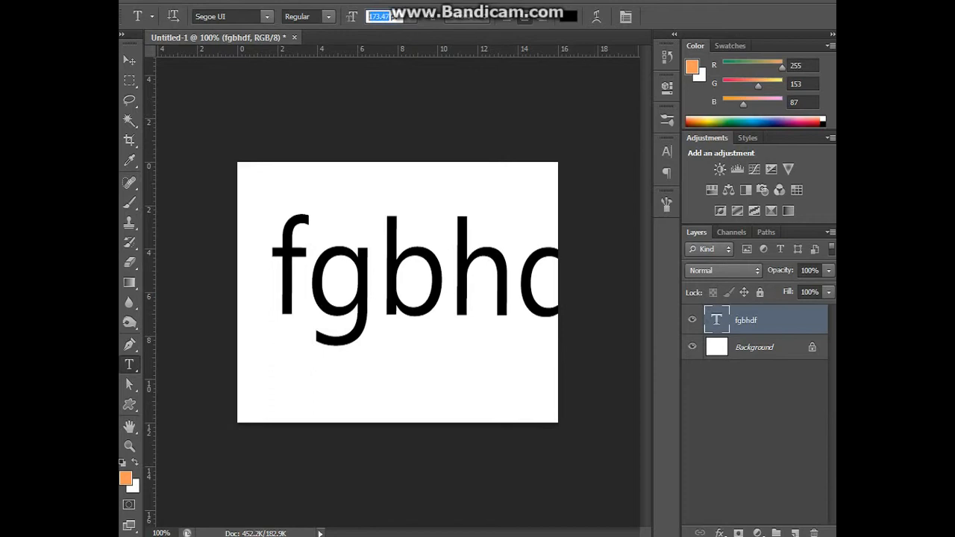
{"action": "left_click", "coordinate": [385, 16]}
{"action": "left_click_drag", "start_coordinate": [270, 284], "coordinate": [624, 283]}
{"action": "key", "text": "ctrl+h"}
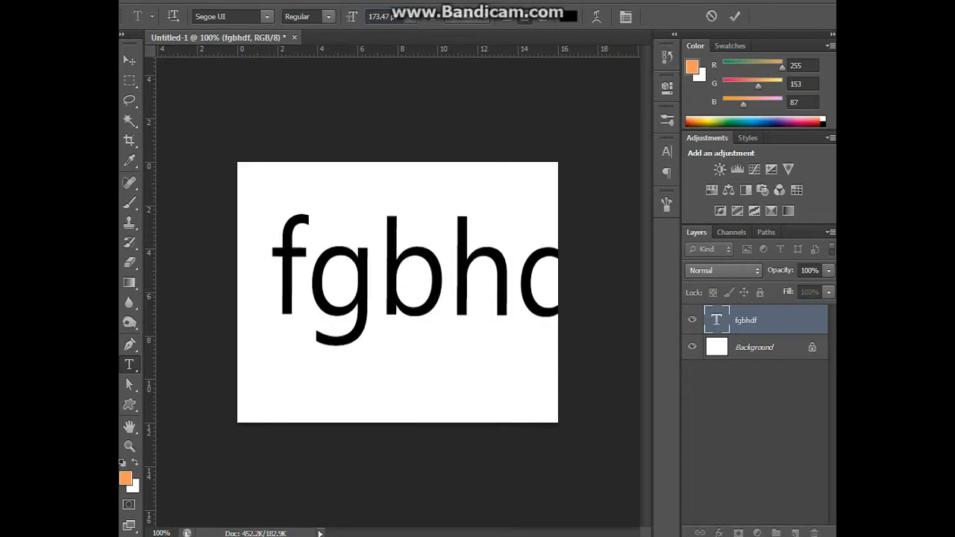
{"action": "right_click", "coordinate": [777, 320]}
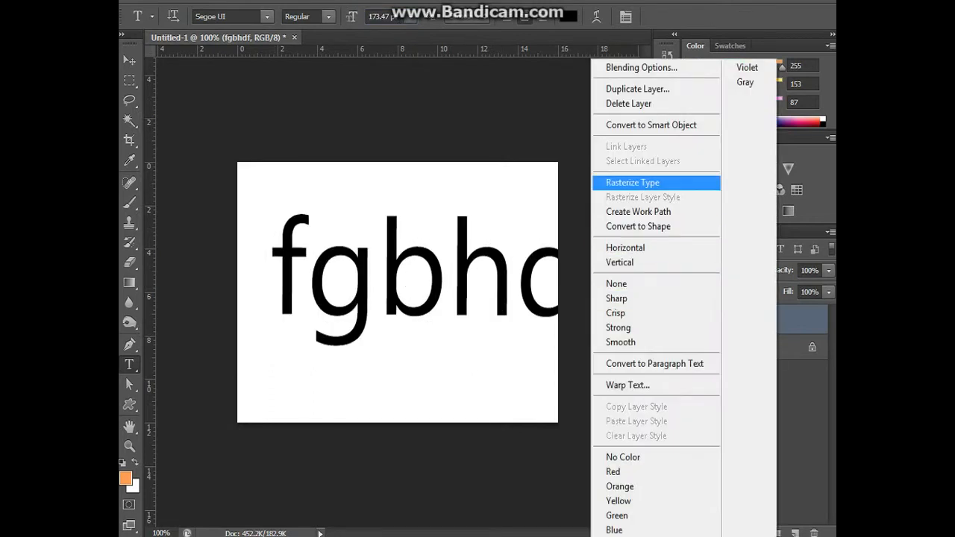
{"action": "left_click", "coordinate": [633, 182]}
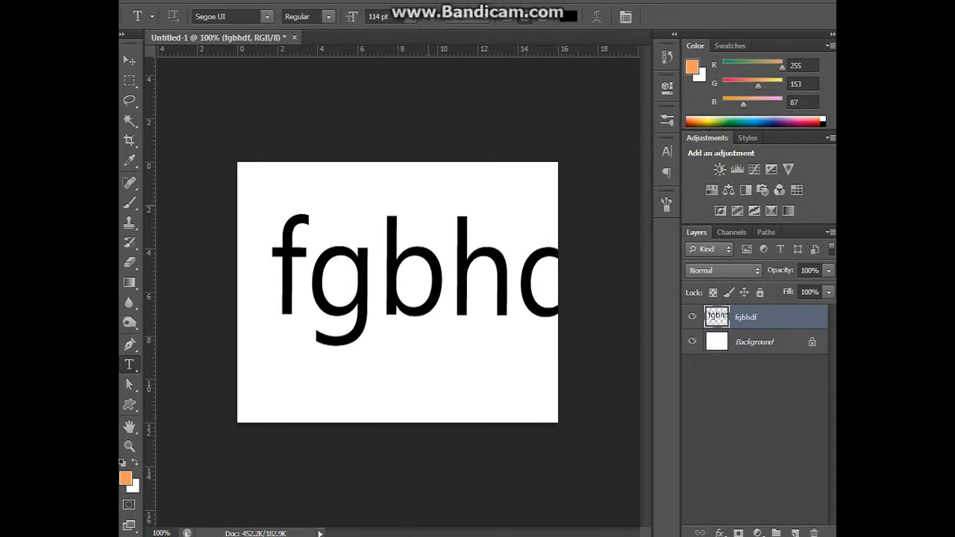
Step: Scale the rasterized "fgbhdf" layer to about 152% width with Free Transform and shift it toward the canvas's upper left
{"action": "key", "text": "v"}
{"action": "key", "text": "ctrl+t"}
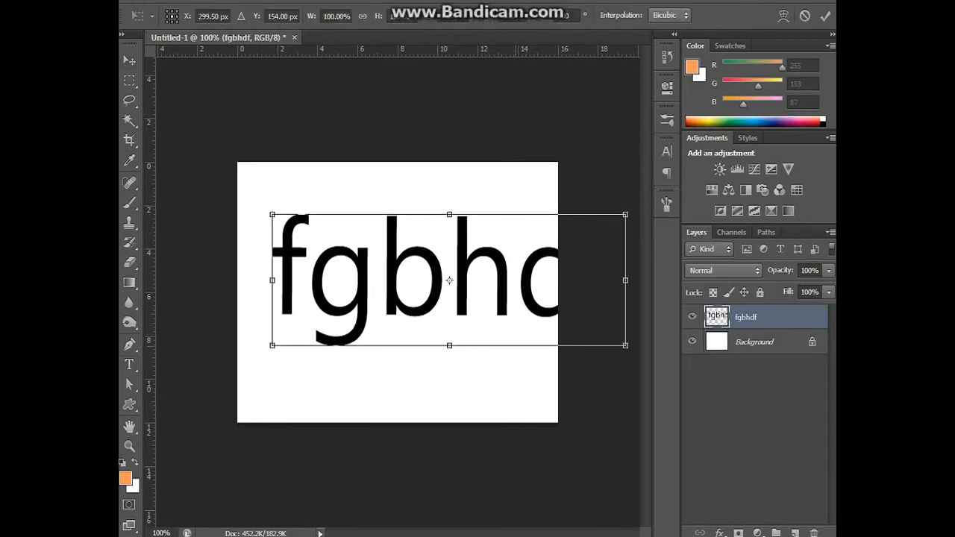
{"action": "left_click_drag", "start_coordinate": [625, 345], "coordinate": [810, 472]}
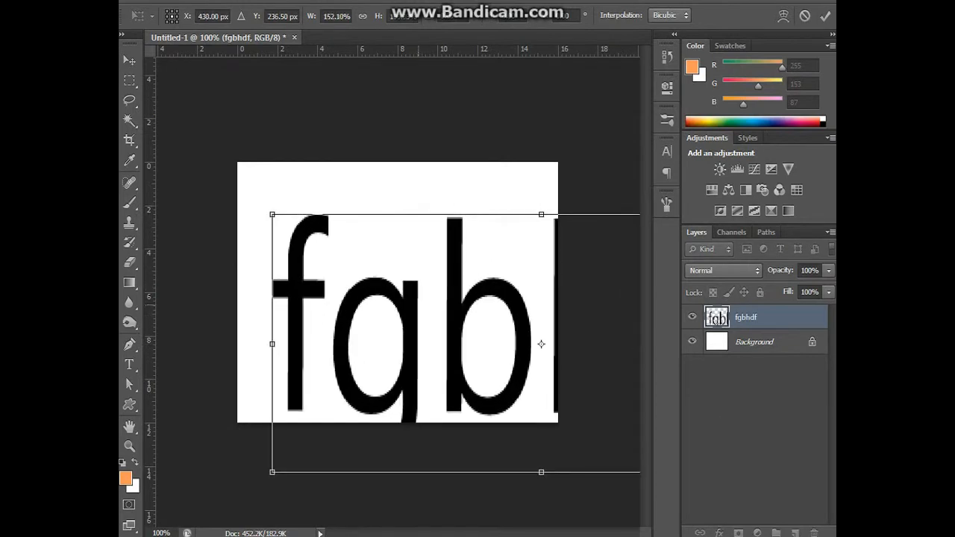
{"action": "key", "text": "Return"}
{"action": "left_click_drag", "start_coordinate": [425, 305], "coordinate": [376, 292]}
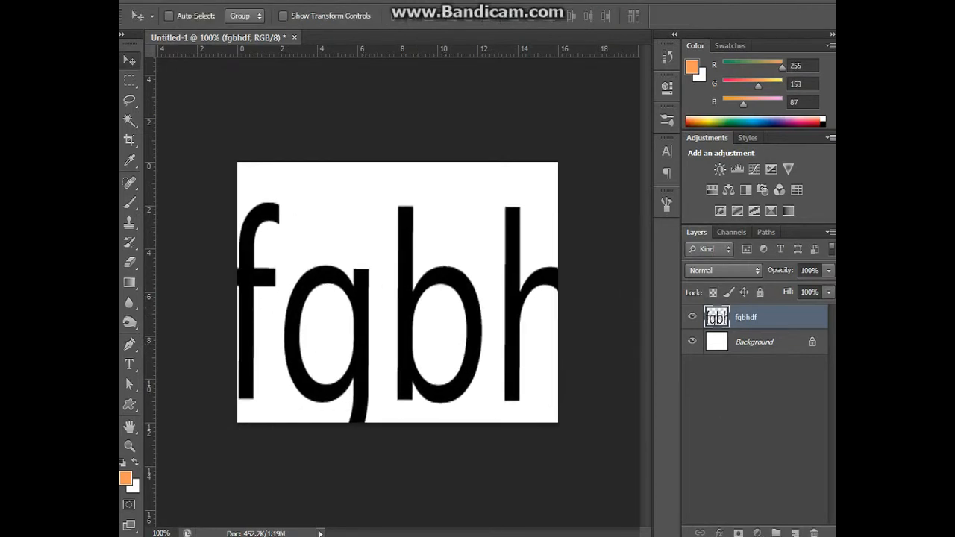
Step: Duplicate the rasterized "fgbhdf" layer, and delete both the copy and the original
{"action": "left_click_drag", "start_coordinate": [776, 318], "coordinate": [795, 532]}
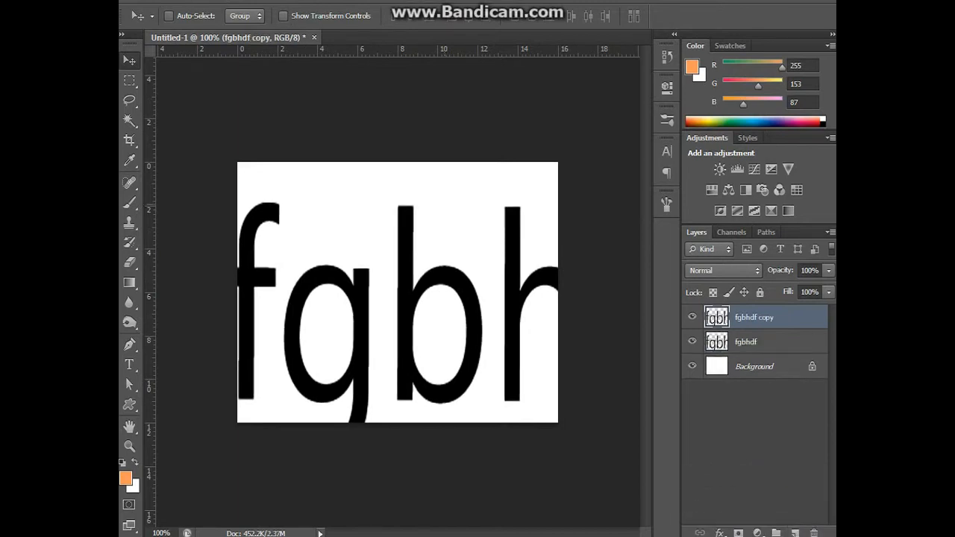
{"action": "key", "text": "t"}
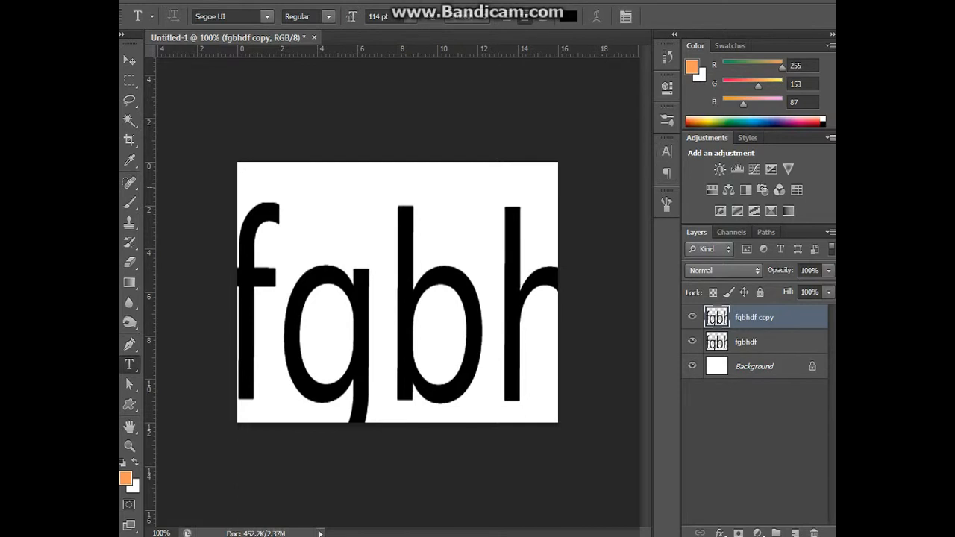
{"action": "left_click_drag", "start_coordinate": [776, 317], "coordinate": [813, 532]}
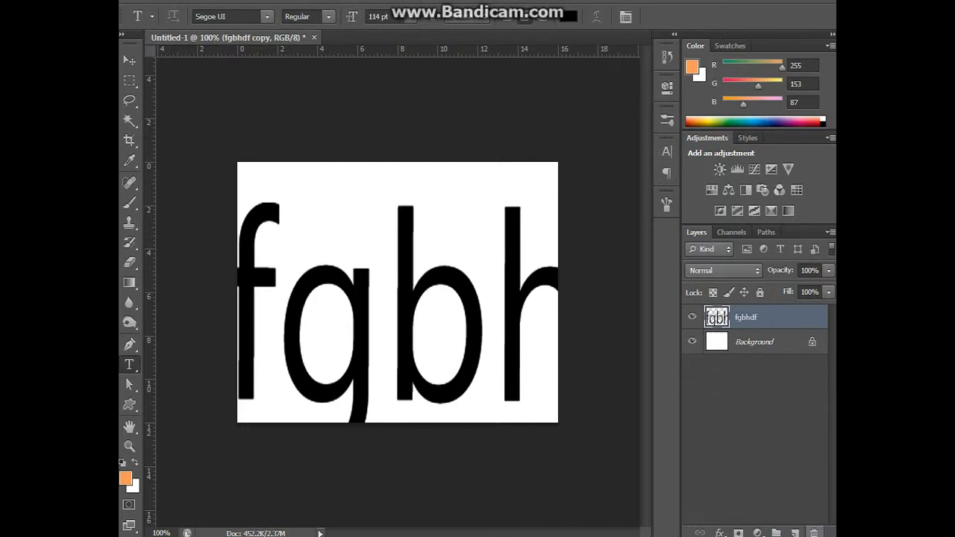
{"action": "left_click_drag", "start_coordinate": [776, 317], "coordinate": [813, 533]}
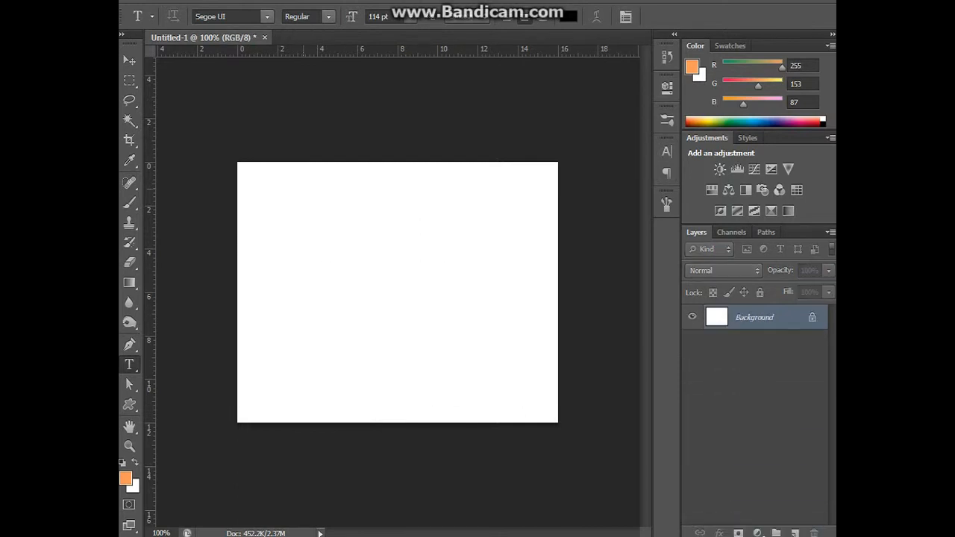
Step: Draw a text box across most of the canvas and enter the word "tutorial" in it
{"action": "left_click_drag", "start_coordinate": [252, 194], "coordinate": [550, 365]}
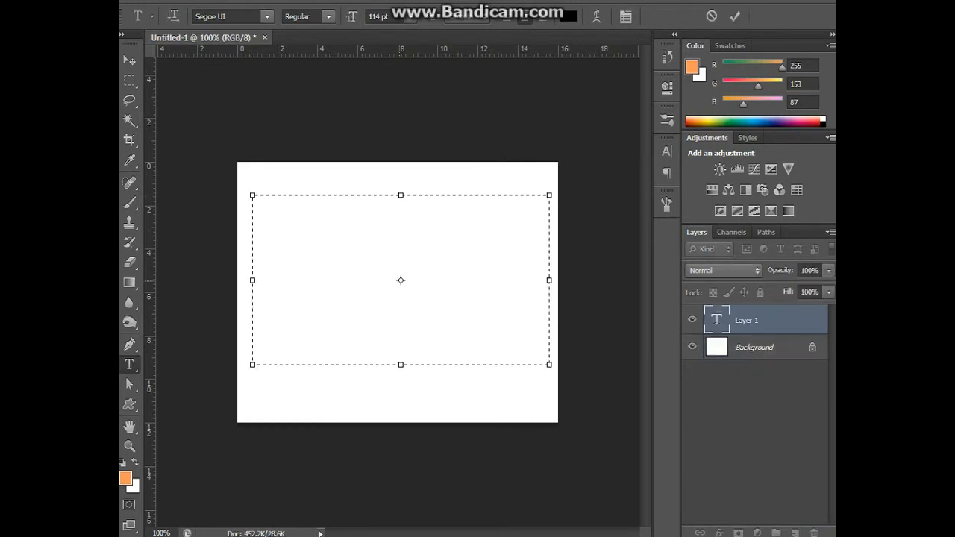
{"action": "type", "text": "tutorial"}
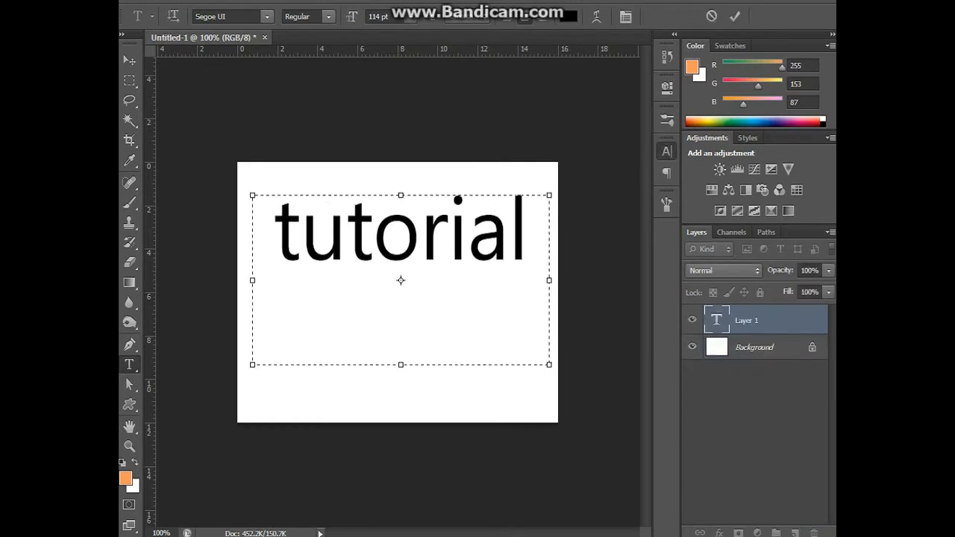
Step: Look at the paragraph and character settings and at where the Character panel can be shown
{"action": "left_click", "coordinate": [667, 151]}
{"action": "left_click", "coordinate": [562, 140]}
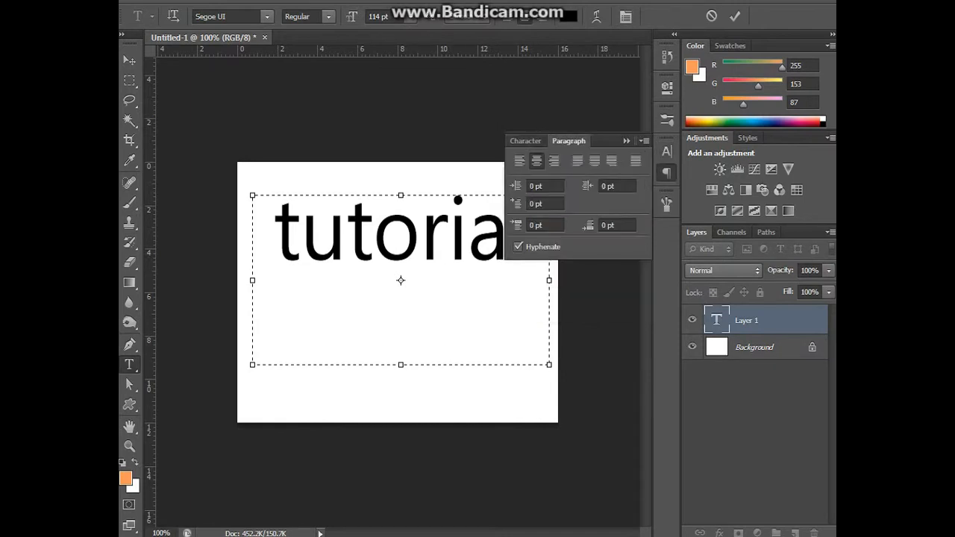
{"action": "left_click", "coordinate": [520, 141]}
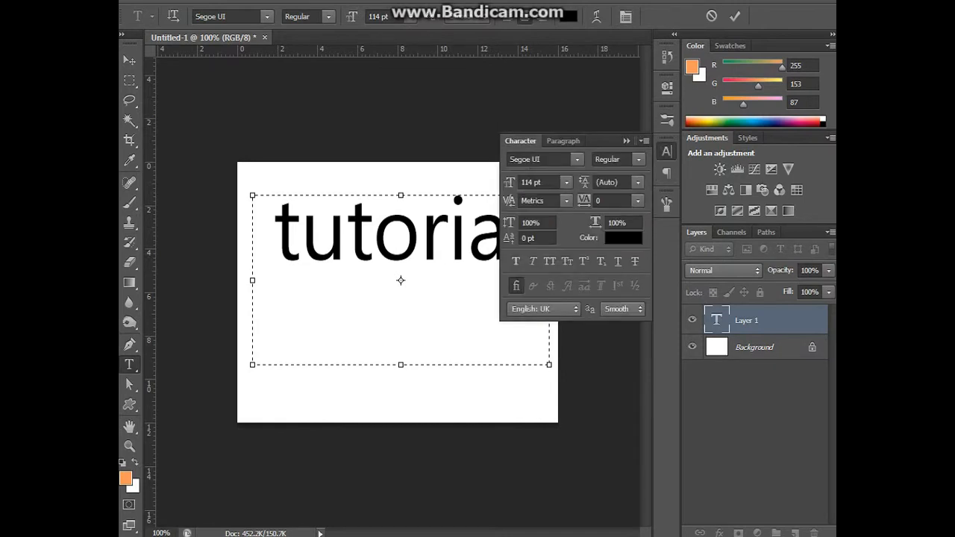
{"action": "key", "text": "alt+w"}
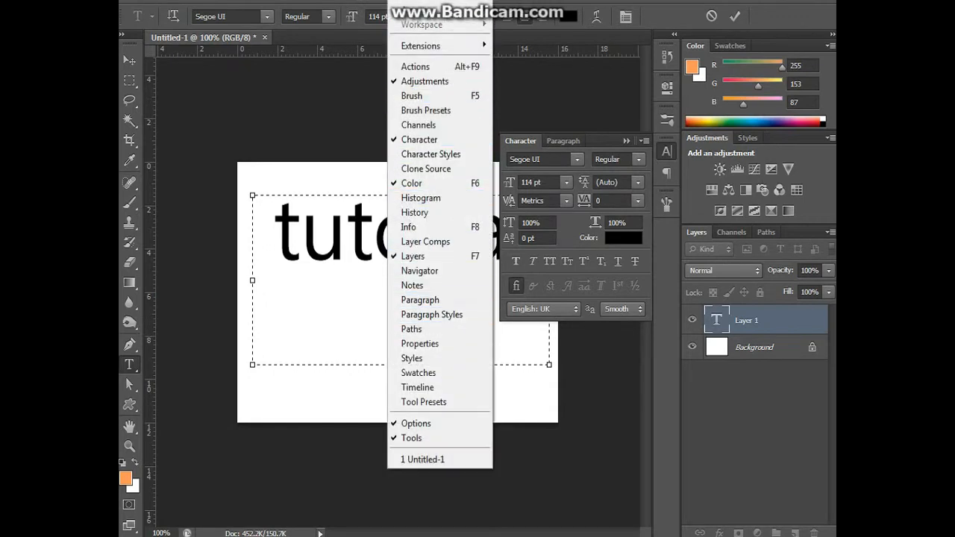
{"action": "key", "text": "Escape"}
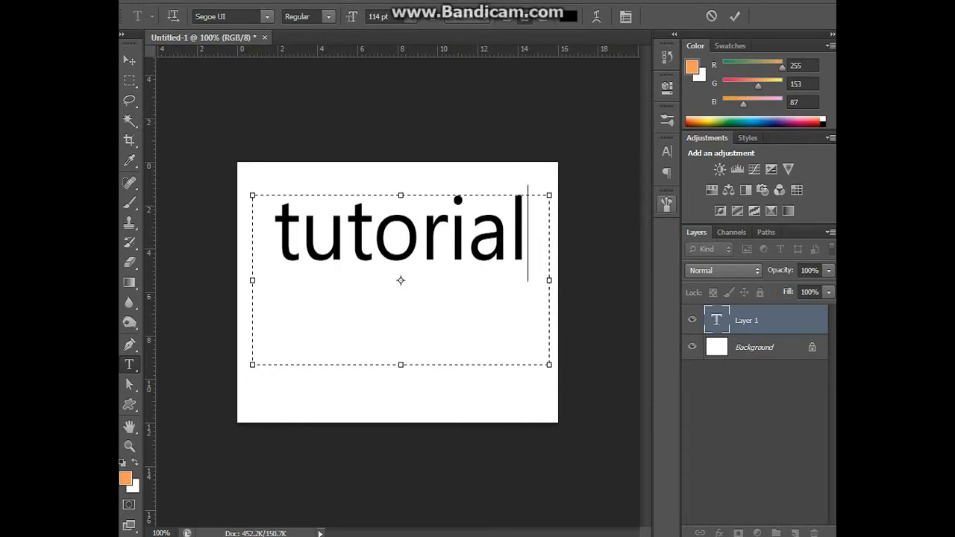
Step: Select the whole word "tutorial" and look through the font and font style choices in its character settings
{"action": "key", "text": "shift+Left"}
{"action": "key", "text": "shift+Left"}
{"action": "key", "text": "shift+Left"}
{"action": "key", "text": "shift+Left"}
{"action": "key", "text": "shift+Left"}
{"action": "key", "text": "shift+Left"}
{"action": "key", "text": "shift+Left"}
{"action": "key", "text": "shift+Left"}
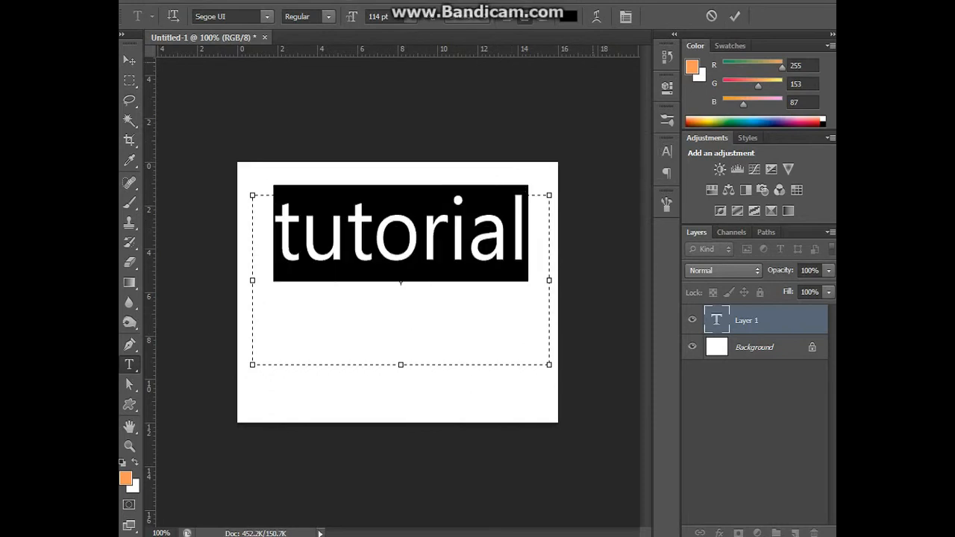
{"action": "left_click", "coordinate": [667, 152]}
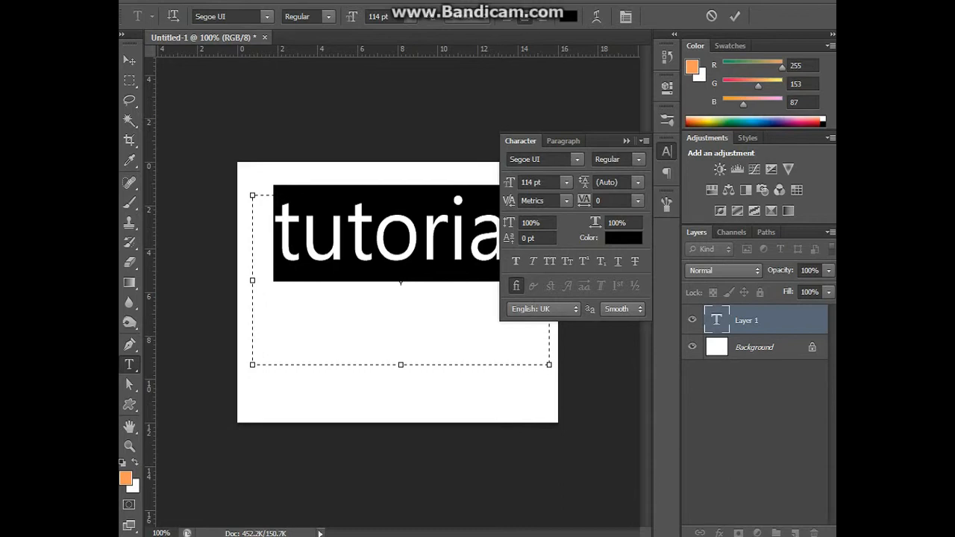
{"action": "left_click", "coordinate": [577, 159]}
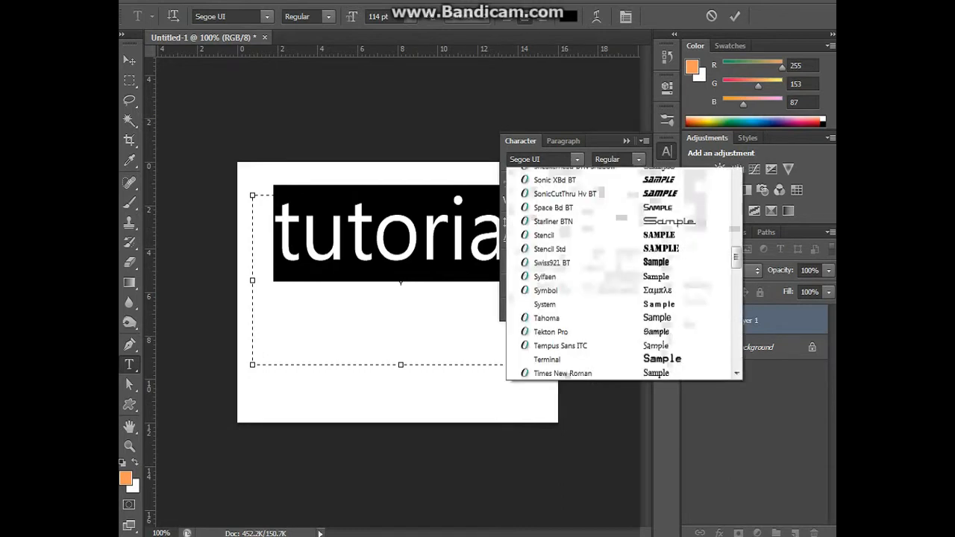
{"action": "left_click", "coordinate": [577, 159]}
{"action": "left_click", "coordinate": [638, 159]}
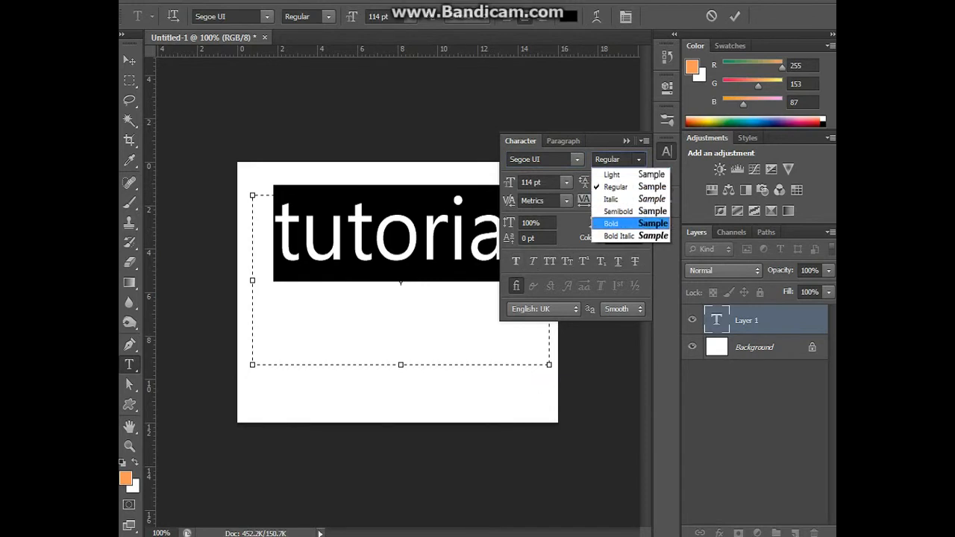
{"action": "left_click", "coordinate": [620, 223]}
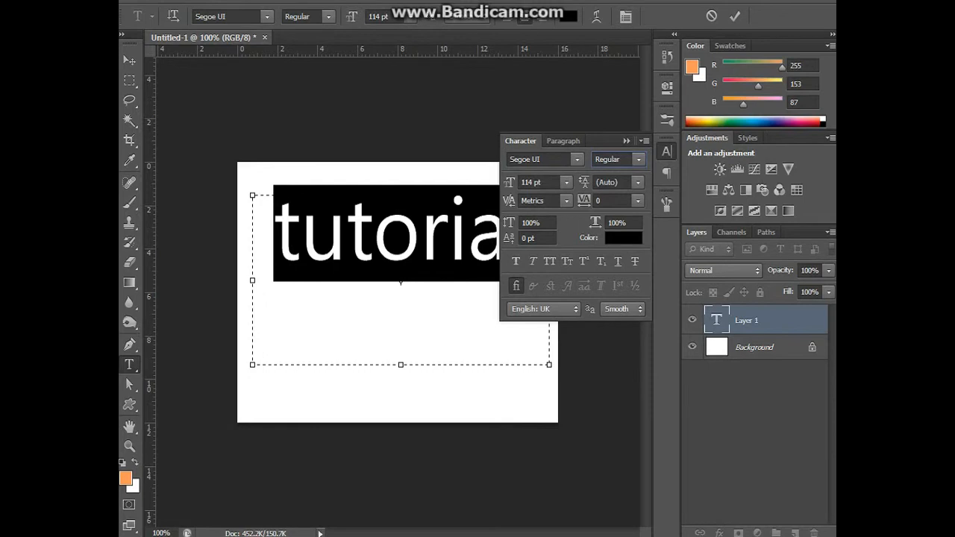
Step: Set the kerning of the selected word "tutorial" to 0
{"action": "left_click", "coordinate": [566, 201]}
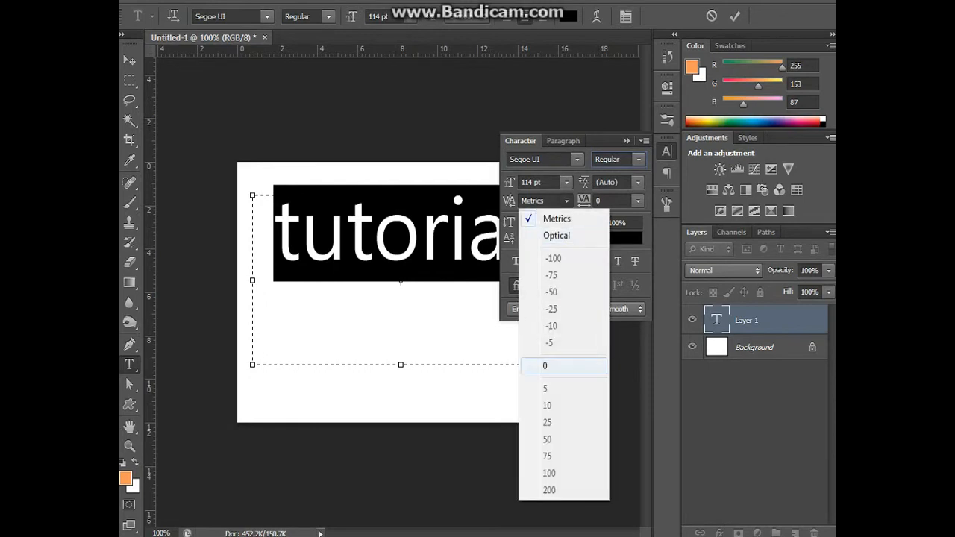
{"action": "left_click", "coordinate": [545, 366]}
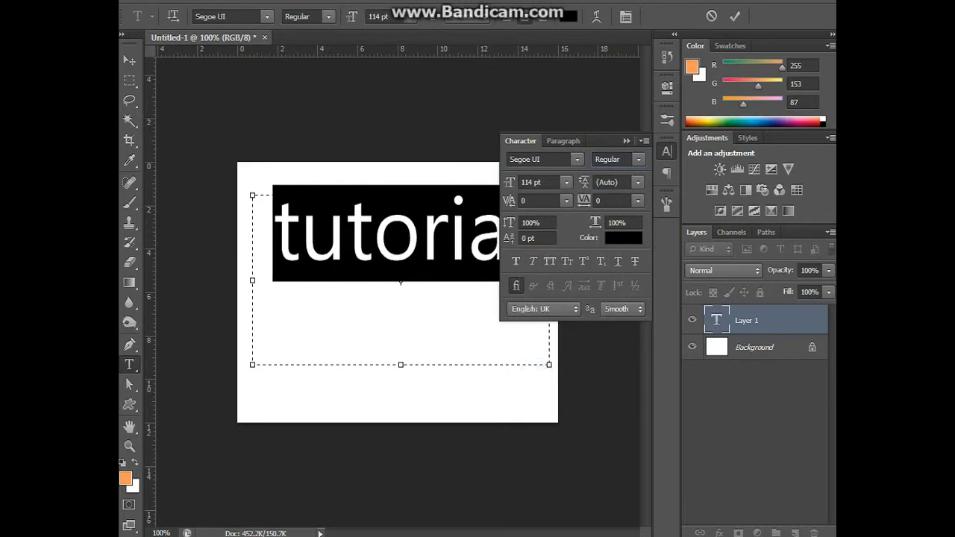
{"action": "left_click", "coordinate": [534, 200]}
Step: Try to adjust the kerning of only the letter "r" in "tutorial"
{"action": "left_click", "coordinate": [274, 233]}
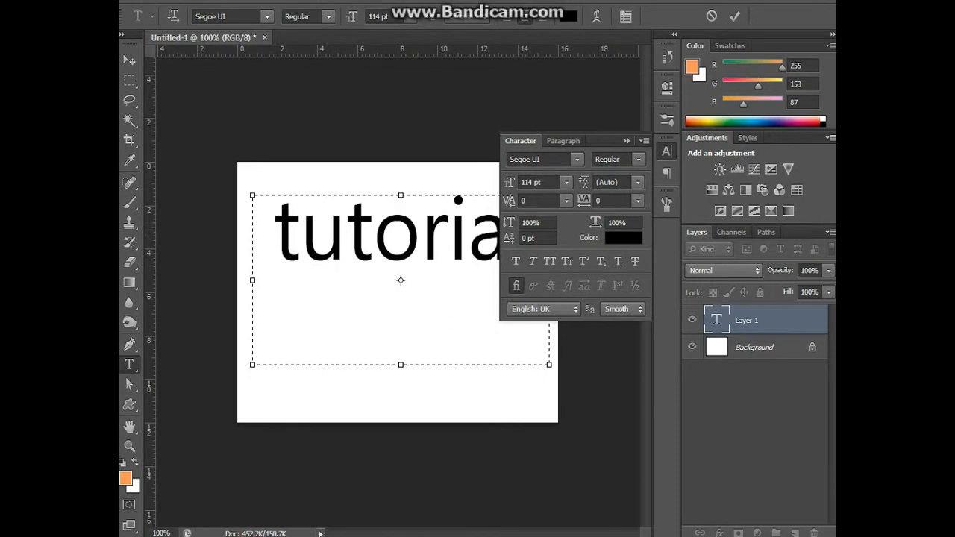
{"action": "key", "text": "Right"}
{"action": "key", "text": "Right"}
{"action": "key", "text": "Right"}
{"action": "key", "text": "Right"}
{"action": "key", "text": "Right"}
{"action": "key", "text": "shift+Left"}
{"action": "mouse_move", "coordinate": [510, 200]}
{"action": "left_mouse_down"}
{"action": "mouse_move", "coordinate": [546, 200]}
{"action": "mouse_move", "coordinate": [523, 200]}
{"action": "left_mouse_up"}
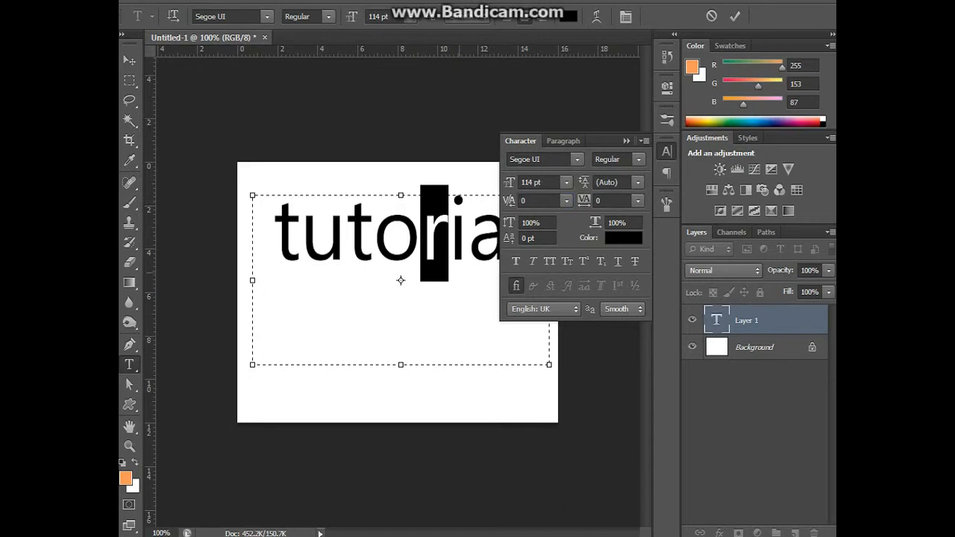
Step: Reselect the whole word "tutorial" and look at the leading presets available for it
{"action": "left_click", "coordinate": [467, 232]}
{"action": "left_click", "coordinate": [275, 233]}
{"action": "key", "text": "ctrl+a"}
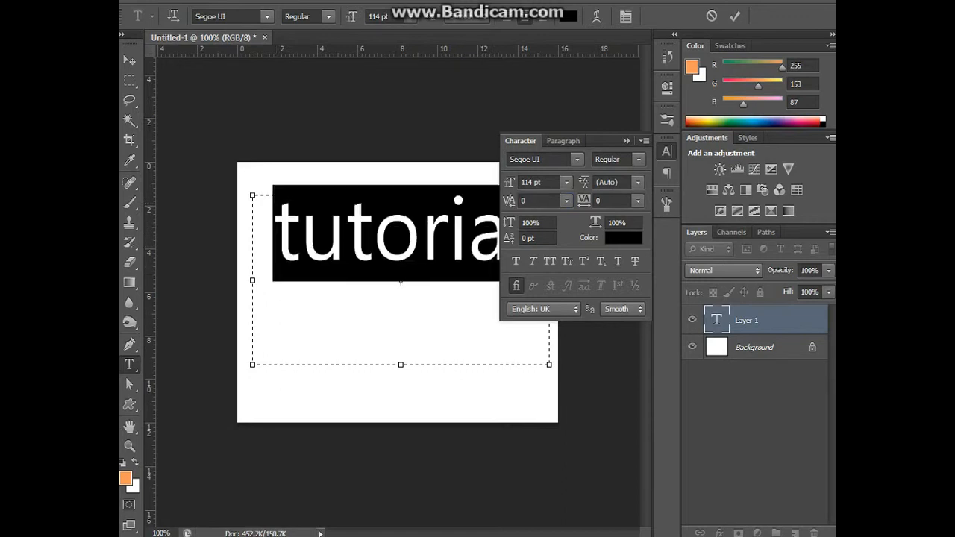
{"action": "left_click", "coordinate": [637, 182]}
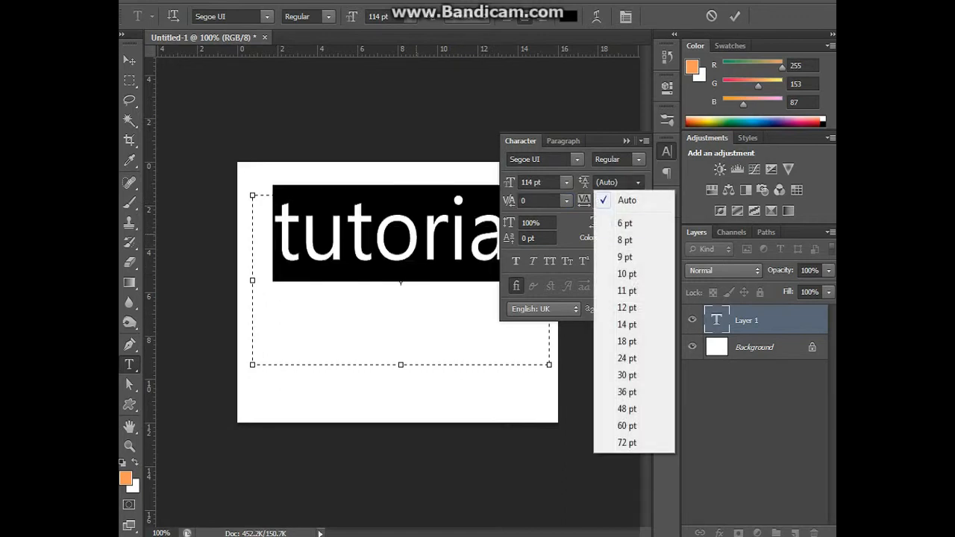
{"action": "key", "text": "Escape"}
Step: Break the word onto a second line after "tutor" and insert "dfjsdf" before the remaining letters
{"action": "left_click", "coordinate": [449, 235]}
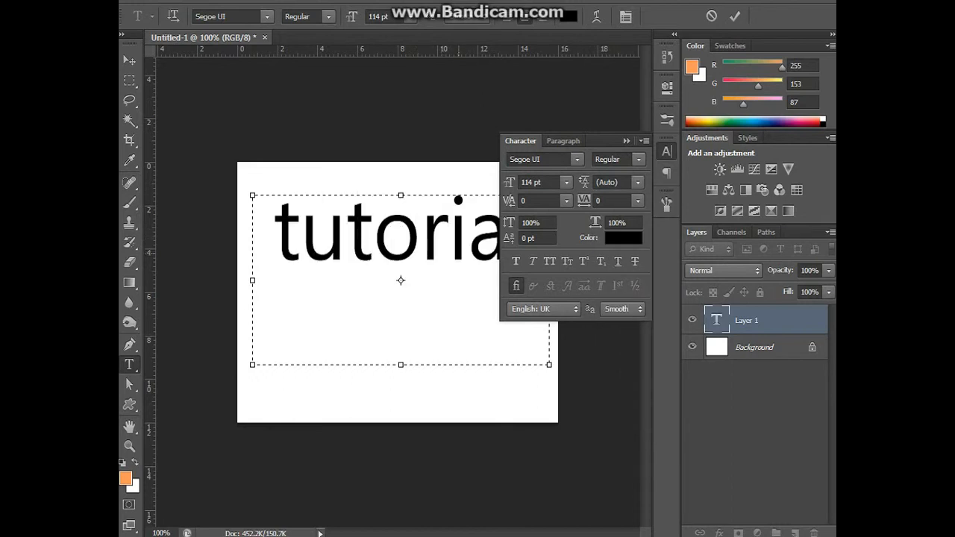
{"action": "key", "text": "Return"}
{"action": "type", "text": "dfjsdf"}
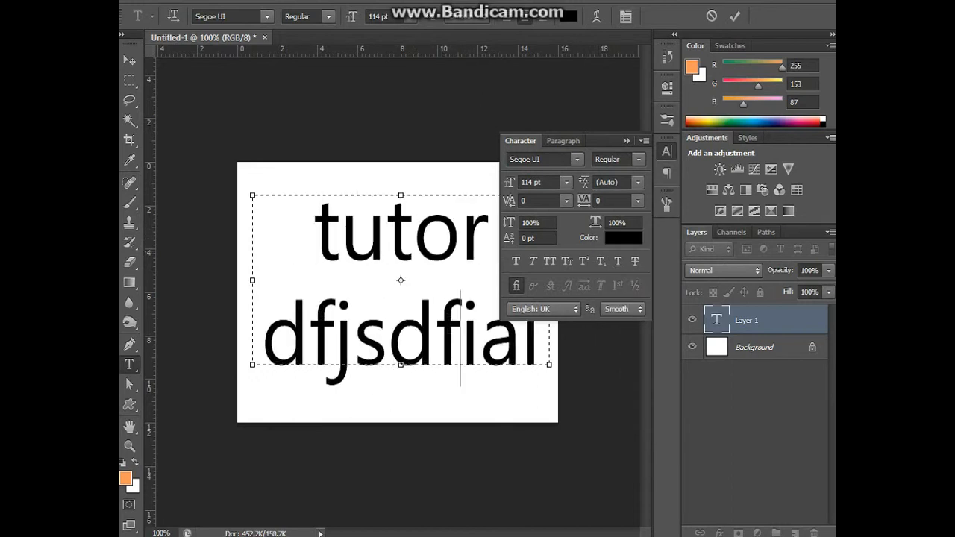
Step: Select both text lines and set their leading to 96 pt
{"action": "key", "text": "ctrl+a"}
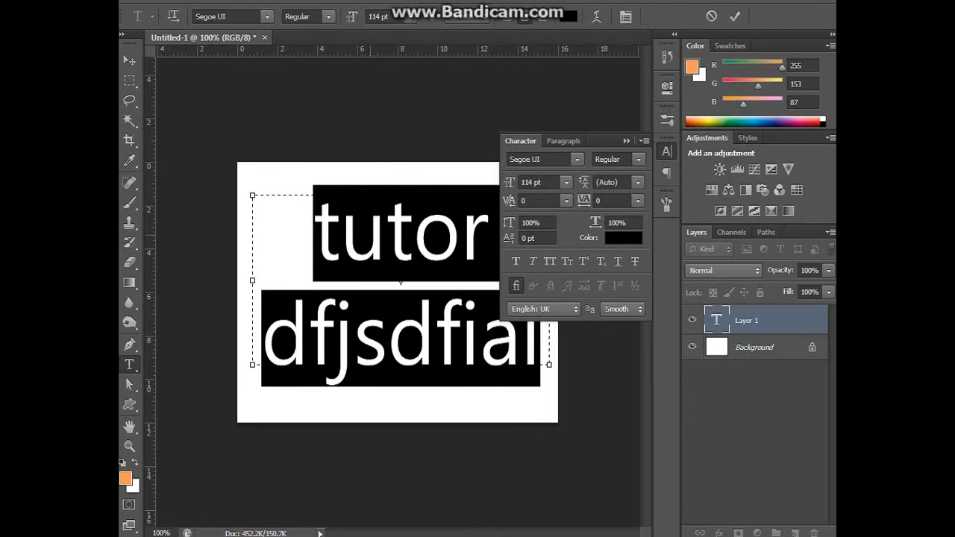
{"action": "left_click", "coordinate": [414, 234]}
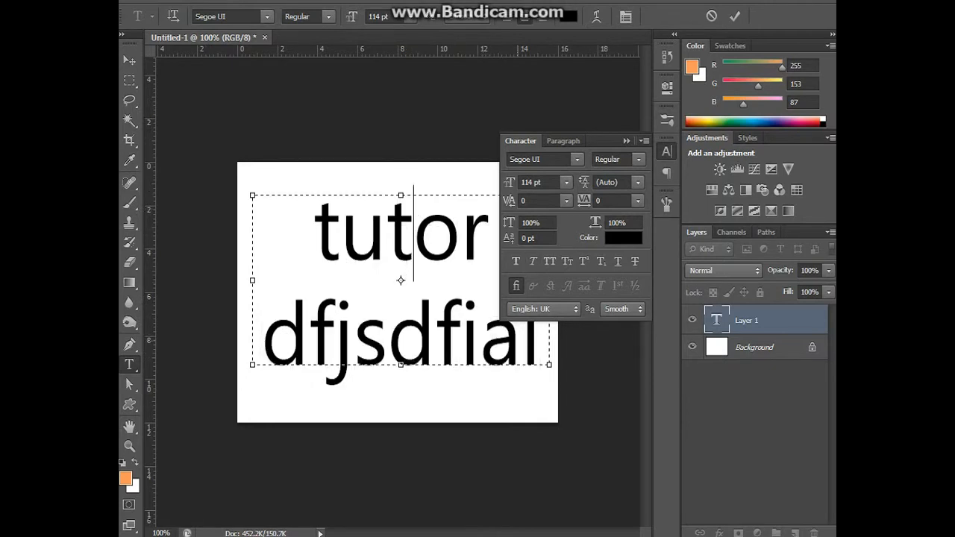
{"action": "left_click_drag", "start_coordinate": [541, 341], "coordinate": [529, 341]}
{"action": "key", "text": "ctrl+a"}
{"action": "left_click", "coordinate": [618, 182]}
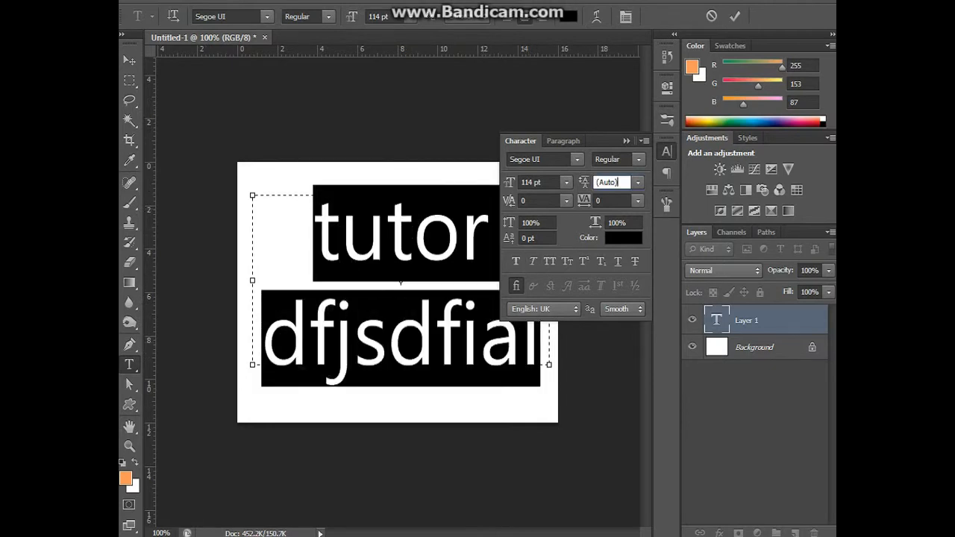
{"action": "key", "text": "Up"}
{"action": "key", "text": "Up"}
{"action": "key", "text": "Up"}
{"action": "key", "text": "Up"}
{"action": "key", "text": "Up"}
{"action": "key", "text": "Up"}
{"action": "key", "text": "Up"}
{"action": "key", "text": "Up"}
{"action": "key", "text": "Up"}
{"action": "key", "text": "Up"}
{"action": "key", "text": "Up"}
{"action": "key", "text": "Up"}
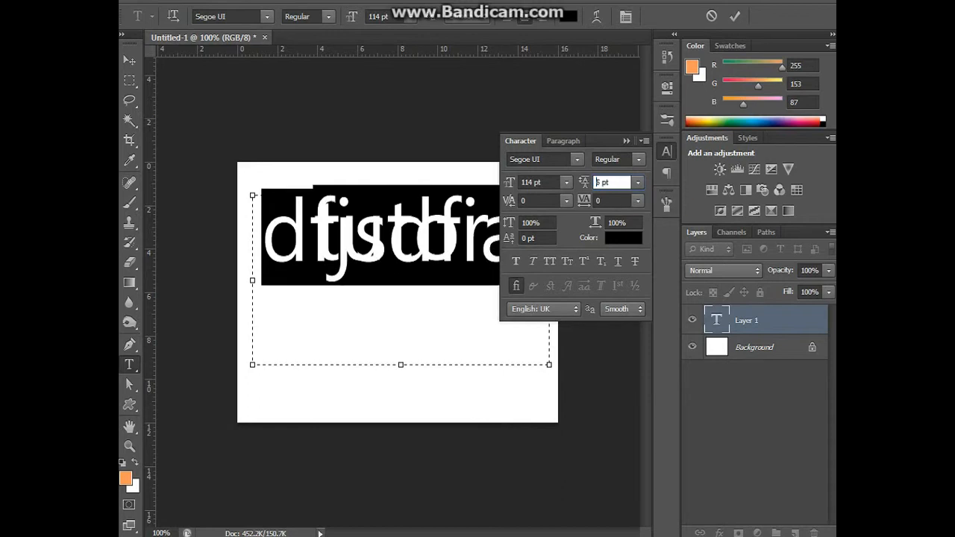
{"action": "key", "text": "Up"}
{"action": "key", "text": "Up"}
{"action": "key", "text": "Up"}
{"action": "key", "text": "Up"}
{"action": "key", "text": "Up"}
{"action": "key", "text": "Up"}
{"action": "key", "text": "Up"}
{"action": "key", "text": "Up"}
{"action": "key", "text": "Up"}
{"action": "key", "text": "Up"}
{"action": "key", "text": "Up"}
{"action": "key", "text": "Up"}
{"action": "key", "text": "Up"}
{"action": "key", "text": "Up"}
{"action": "key", "text": "Up"}
{"action": "key", "text": "Up"}
{"action": "key", "text": "Up"}
{"action": "key", "text": "Up"}
{"action": "key", "text": "Up"}
{"action": "key", "text": "Up"}
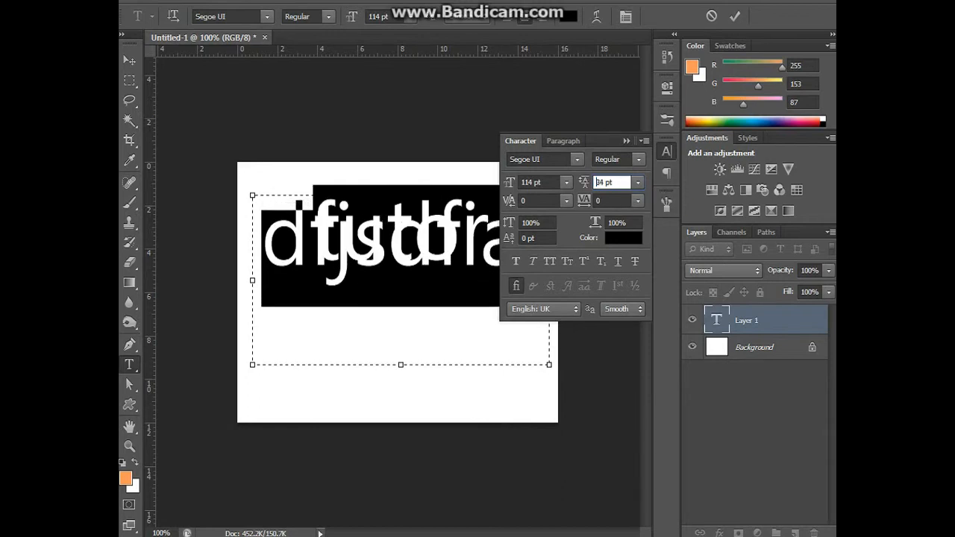
{"action": "key", "text": "Up"}
{"action": "key", "text": "Up"}
{"action": "key", "text": "Up"}
{"action": "key", "text": "Up"}
{"action": "key", "text": "Up"}
{"action": "key", "text": "Up"}
{"action": "key", "text": "Up"}
{"action": "key", "text": "Up"}
{"action": "key", "text": "Up"}
{"action": "key", "text": "Up"}
{"action": "key", "text": "Up"}
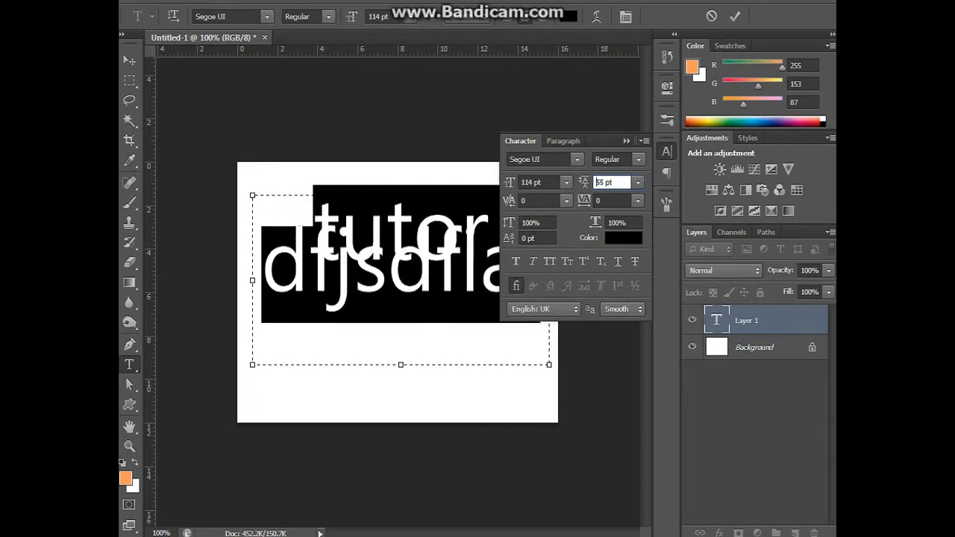
{"action": "key", "text": "Up"}
{"action": "key", "text": "Up"}
{"action": "key", "text": "Up"}
{"action": "key", "text": "Up"}
{"action": "key", "text": "Up"}
{"action": "key", "text": "Up"}
{"action": "key", "text": "Up"}
{"action": "key", "text": "Up"}
{"action": "key", "text": "Up"}
{"action": "key", "text": "Up"}
{"action": "key", "text": "Up"}
{"action": "key", "text": "Up"}
{"action": "key", "text": "Up"}
{"action": "key", "text": "Up"}
{"action": "key", "text": "Up"}
{"action": "key", "text": "Up"}
{"action": "key", "text": "Up"}
{"action": "key", "text": "Up"}
{"action": "key", "text": "Up"}
{"action": "key", "text": "Up"}
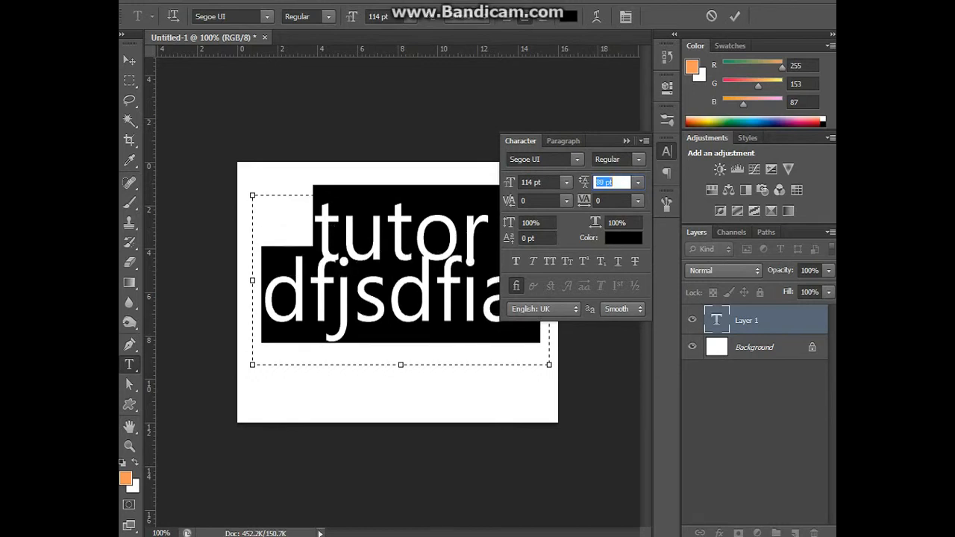
{"action": "key", "text": "Up"}
{"action": "key", "text": "Up"}
{"action": "key", "text": "Up"}
{"action": "key", "text": "Up"}
{"action": "key", "text": "Up"}
{"action": "key", "text": "Up"}
{"action": "key", "text": "Up"}
{"action": "key", "text": "Up"}
{"action": "key", "text": "Up"}
{"action": "key", "text": "Up"}
{"action": "key", "text": "Up"}
{"action": "key", "text": "Up"}
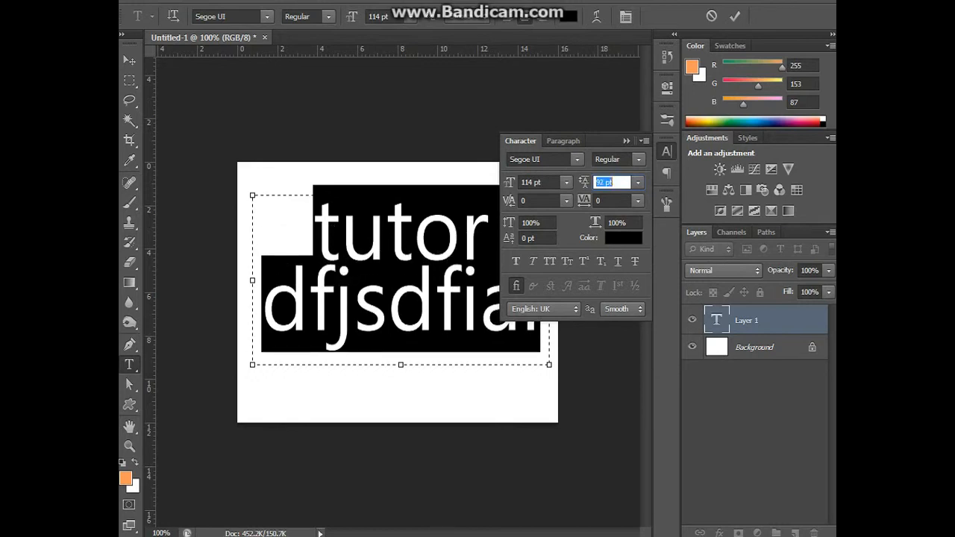
{"action": "key", "text": "Down"}
{"action": "key", "text": "Down"}
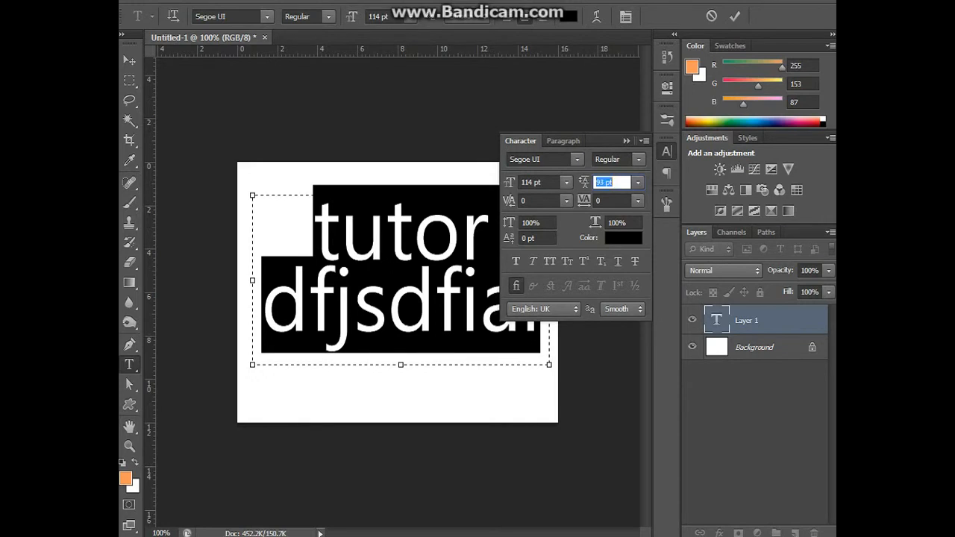
{"action": "key", "text": "Down"}
{"action": "key", "text": "Down"}
{"action": "key", "text": "Down"}
{"action": "key", "text": "Down"}
{"action": "key", "text": "Down"}
{"action": "key", "text": "Down"}
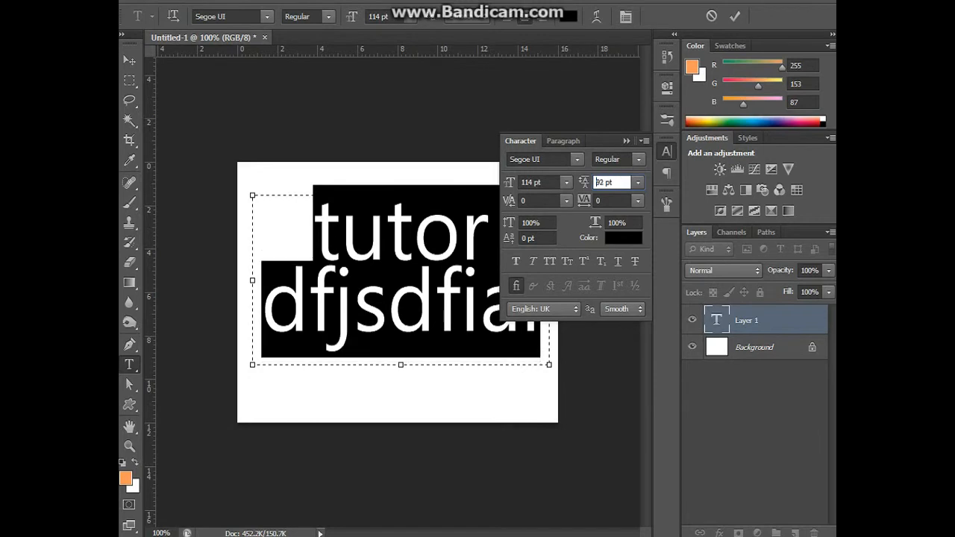
{"action": "key", "text": "Up"}
{"action": "key", "text": "Up"}
{"action": "key", "text": "Up"}
{"action": "key", "text": "Up"}
{"action": "key", "text": "Up"}
{"action": "key", "text": "Up"}
{"action": "key", "text": "Up"}
{"action": "key", "text": "Up"}
{"action": "key", "text": "Up"}
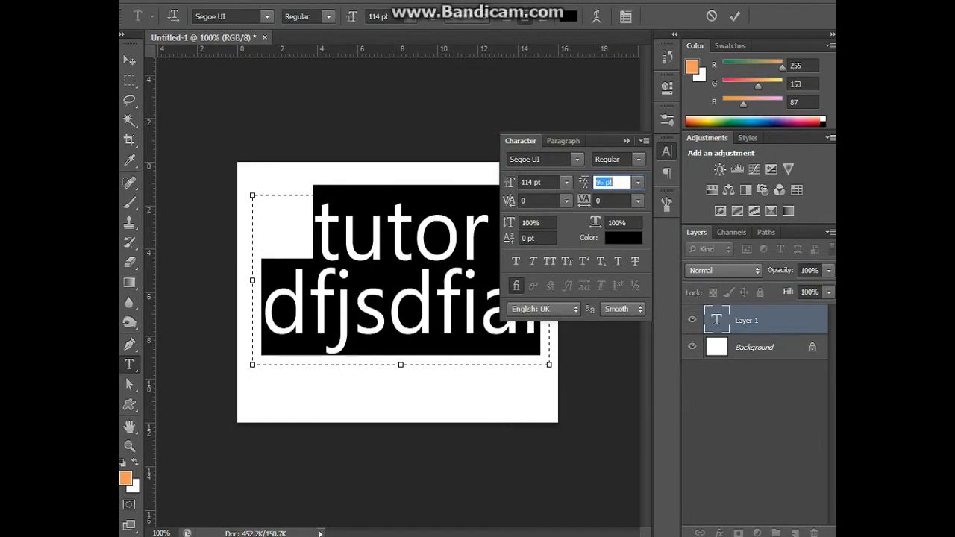
{"action": "key", "text": "alt+Down"}
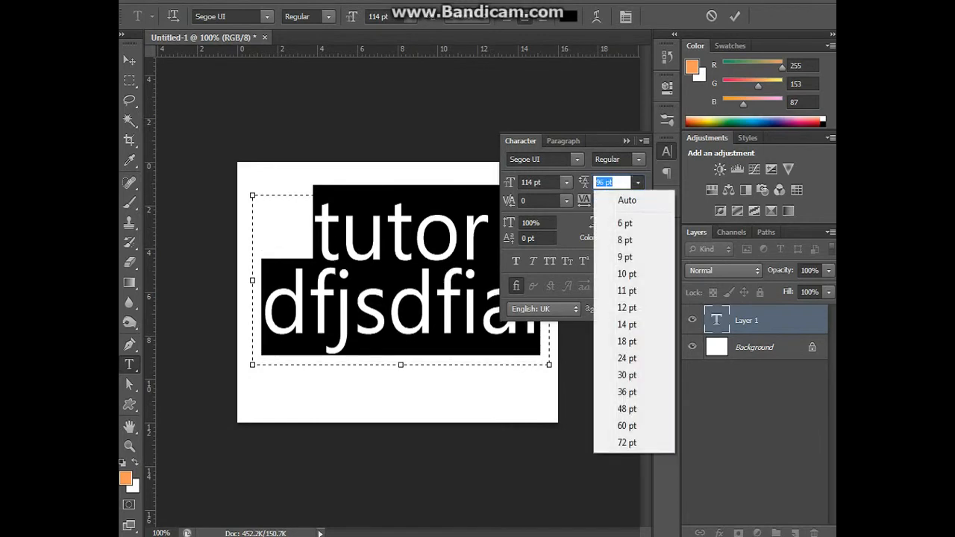
{"action": "key", "text": "Escape"}
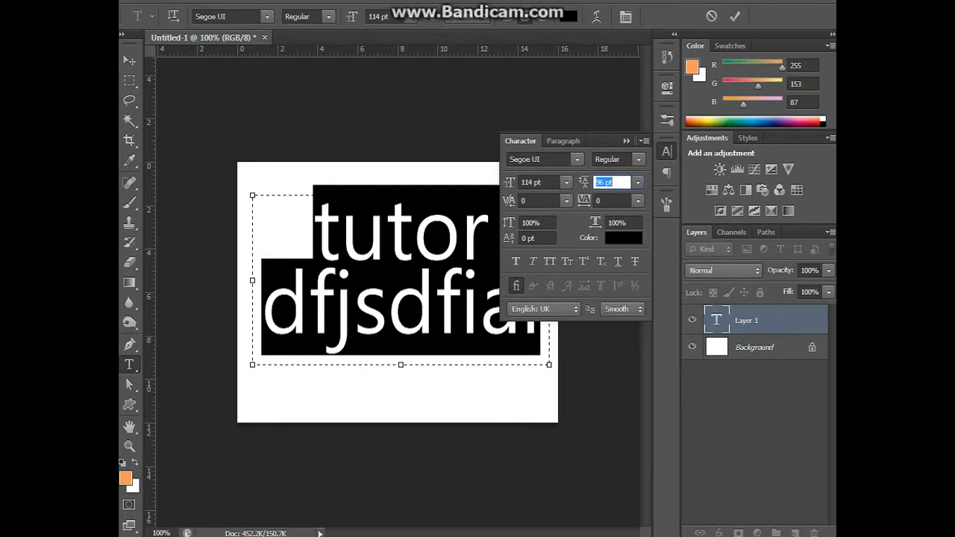
Step: Enlarge the text box beyond the canvas sides and set the tracking of the second line, "dfjsdfial", to 40
{"action": "left_click", "coordinate": [480, 328]}
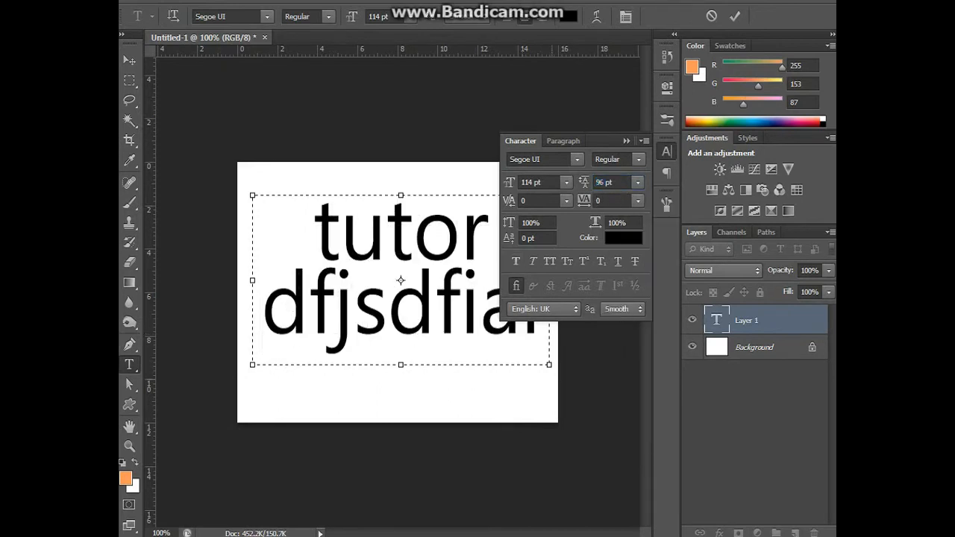
{"action": "left_click_drag", "start_coordinate": [550, 365], "coordinate": [577, 430]}
{"action": "left_click_drag", "start_coordinate": [536, 333], "coordinate": [258, 285]}
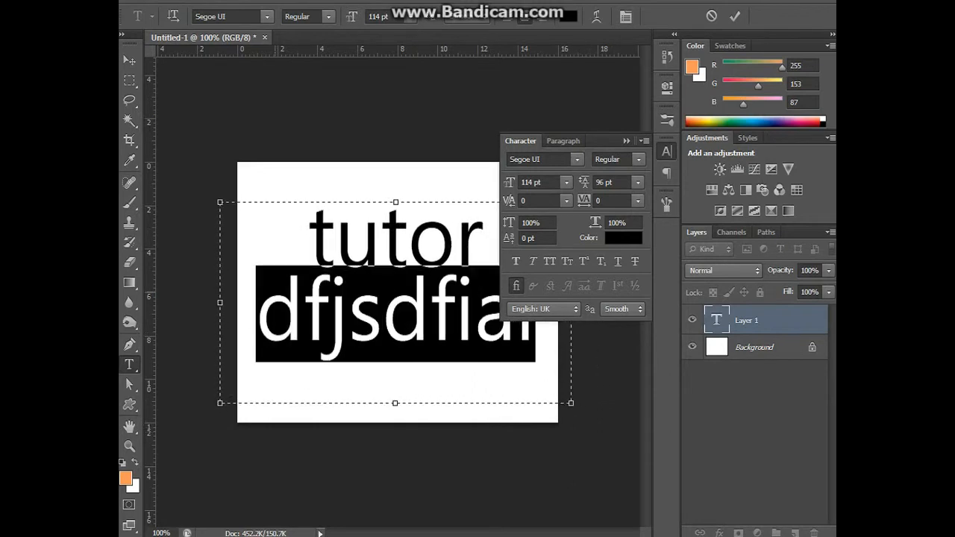
{"action": "mouse_move", "coordinate": [585, 201]}
{"action": "left_mouse_down"}
{"action": "mouse_move", "coordinate": [617, 201]}
{"action": "mouse_move", "coordinate": [574, 201]}
{"action": "mouse_move", "coordinate": [589, 201]}
{"action": "left_mouse_up"}
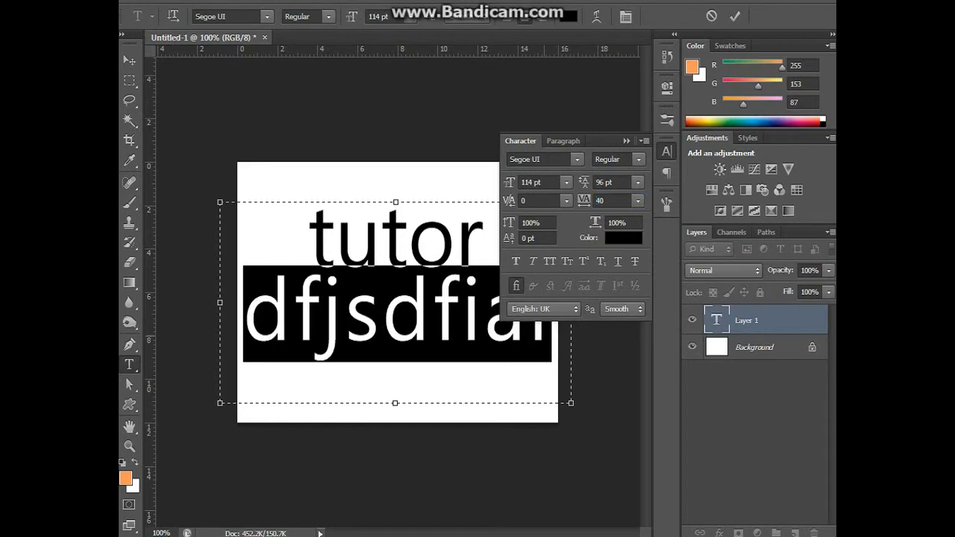
Step: Select the first line, "tutor", and set its tracking to 360
{"action": "left_click_drag", "start_coordinate": [549, 335], "coordinate": [258, 336]}
{"action": "left_click", "coordinate": [478, 330]}
{"action": "left_click_drag", "start_coordinate": [554, 333], "coordinate": [469, 336]}
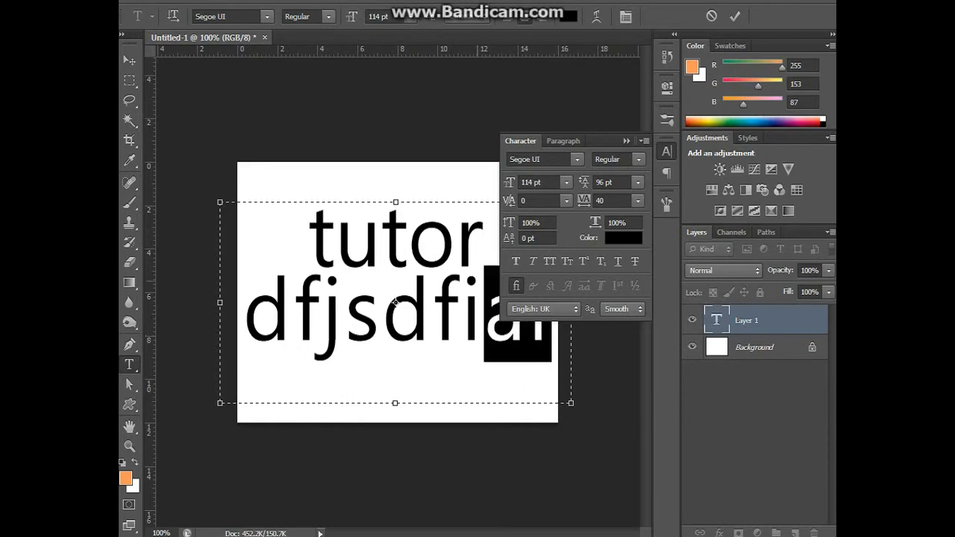
{"action": "left_click", "coordinate": [474, 253]}
{"action": "left_click_drag", "start_coordinate": [309, 247], "coordinate": [486, 246]}
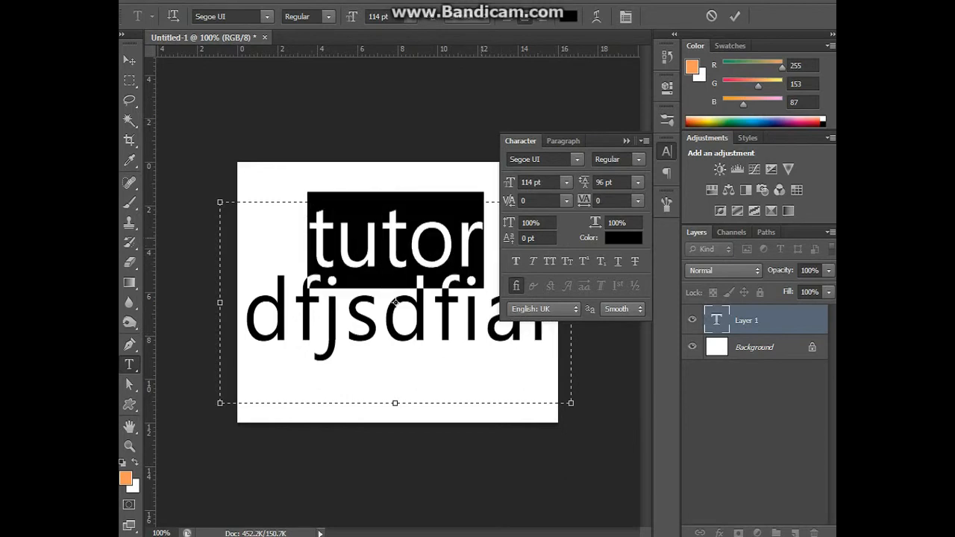
{"action": "left_click_drag", "start_coordinate": [584, 201], "coordinate": [611, 201]}
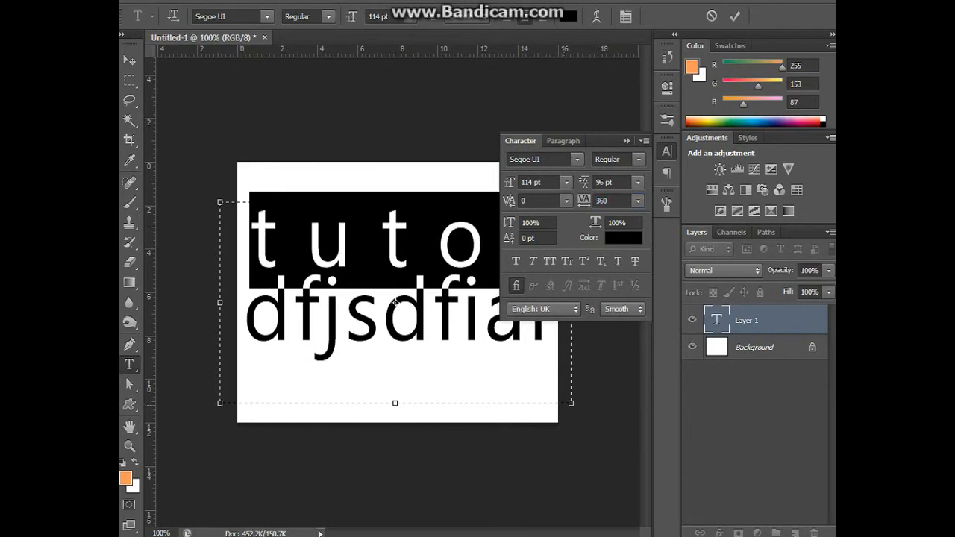
Step: Select the second line, "dfjsdfial", and set its vertical scale to 61%
{"action": "left_click", "coordinate": [529, 343]}
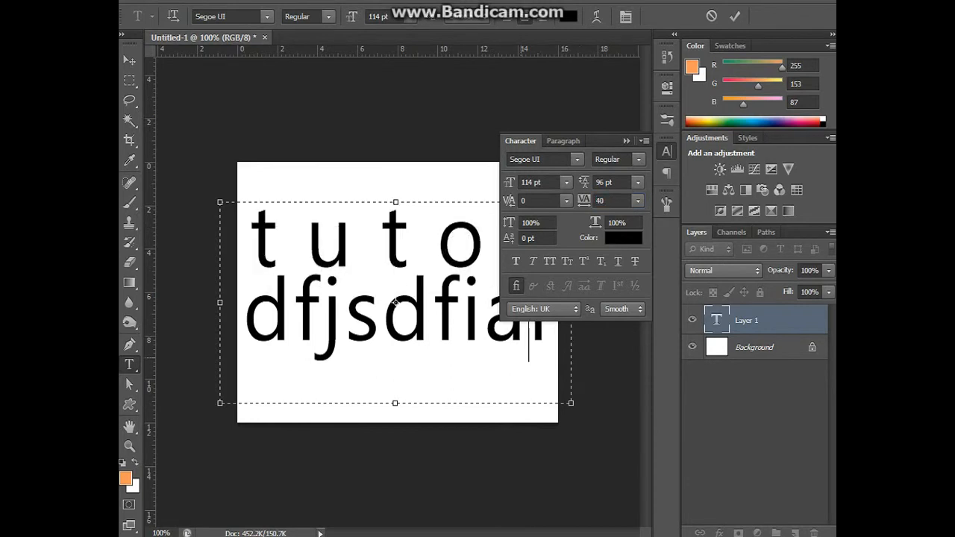
{"action": "left_click_drag", "start_coordinate": [552, 342], "coordinate": [243, 333]}
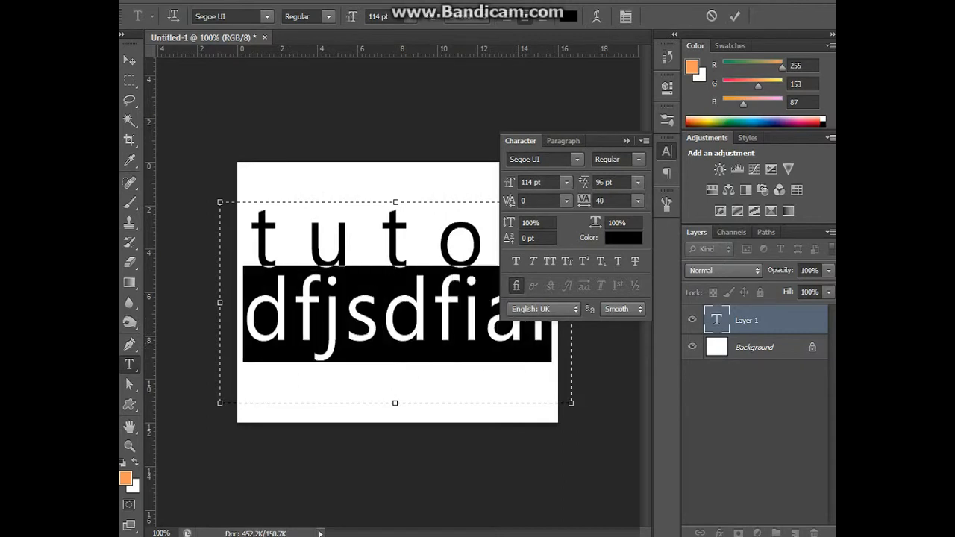
{"action": "left_click_drag", "start_coordinate": [509, 222], "coordinate": [480, 222]}
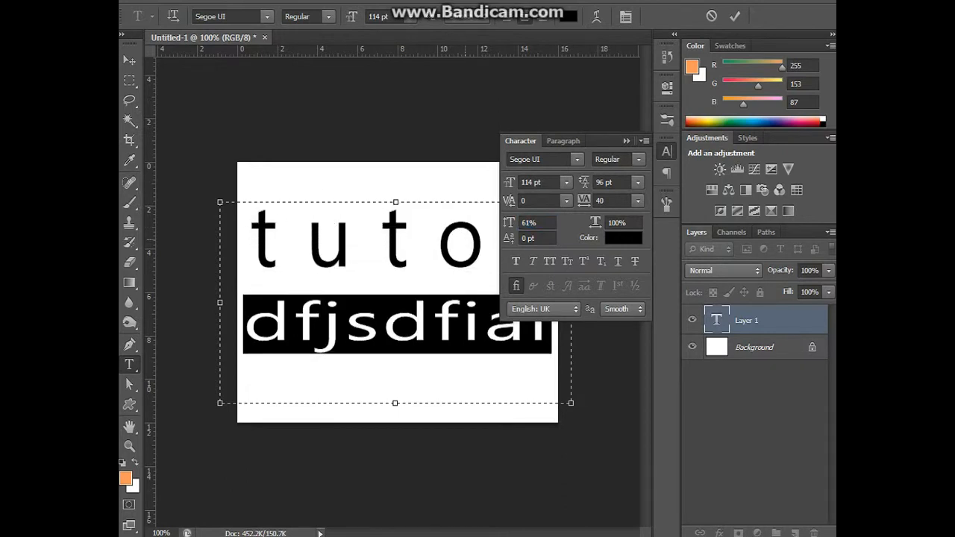
Step: Select the second line, "dfjsdfial", and set its horizontal scale to 48%
{"action": "left_click", "coordinate": [480, 224]}
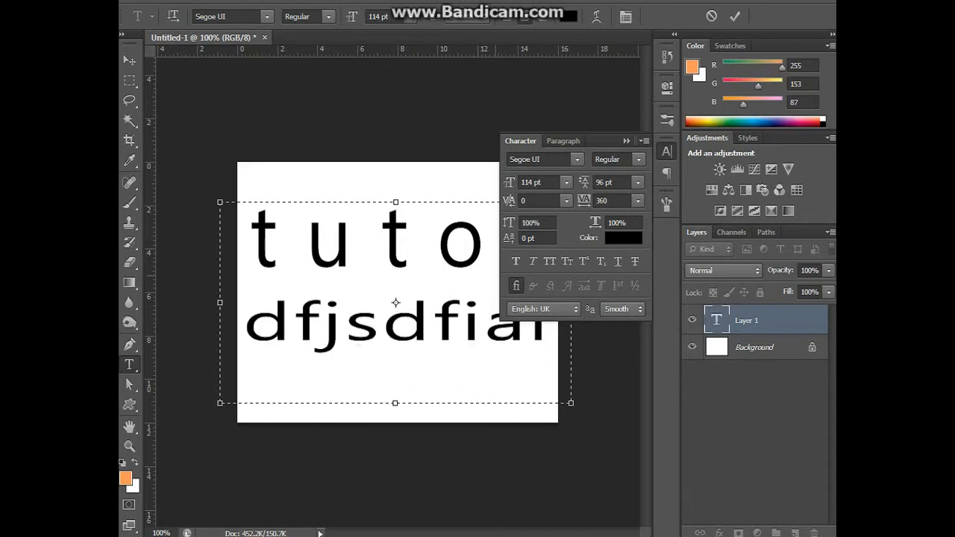
{"action": "double_click", "coordinate": [396, 303]}
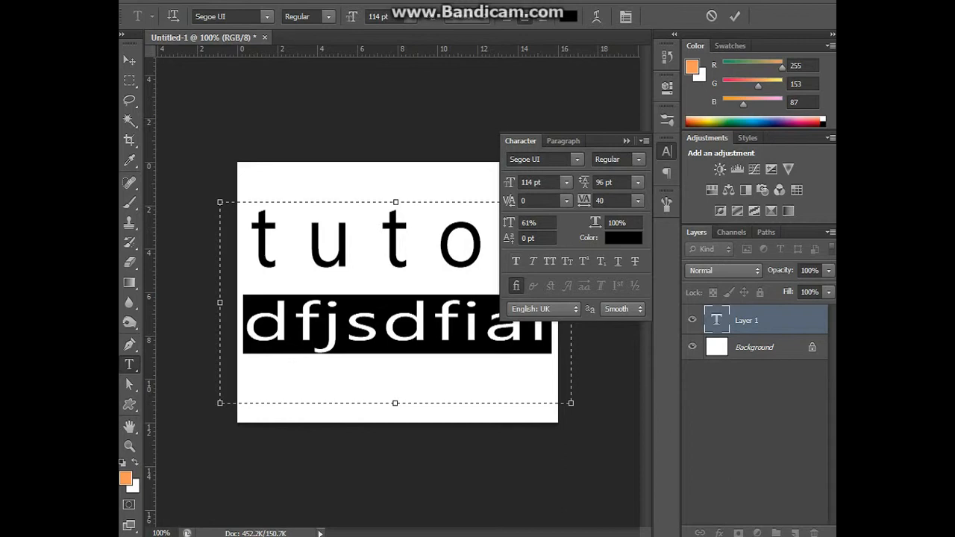
{"action": "left_click_drag", "start_coordinate": [594, 222], "coordinate": [556, 223]}
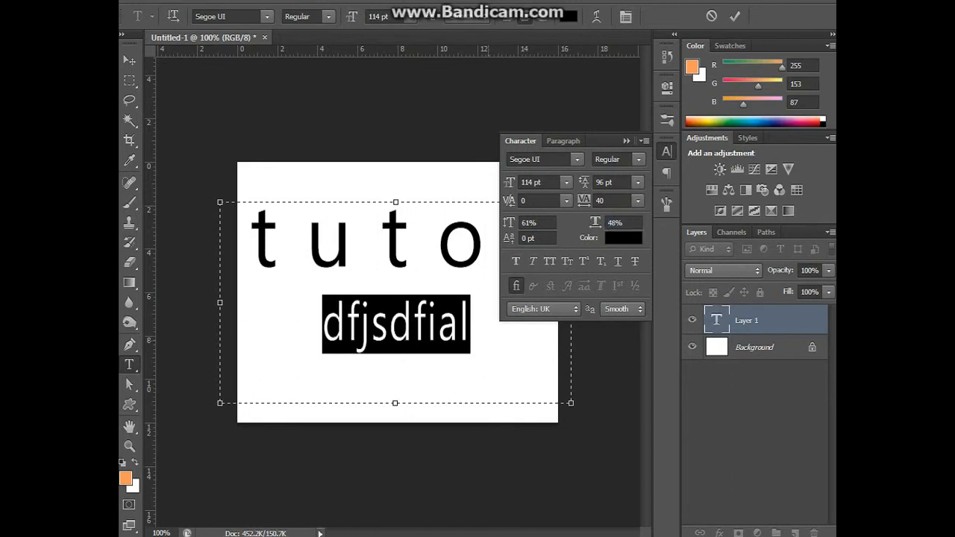
Step: Raise the letters "dfial" in the second line with a baseline shift of 22 pt
{"action": "left_click", "coordinate": [524, 237]}
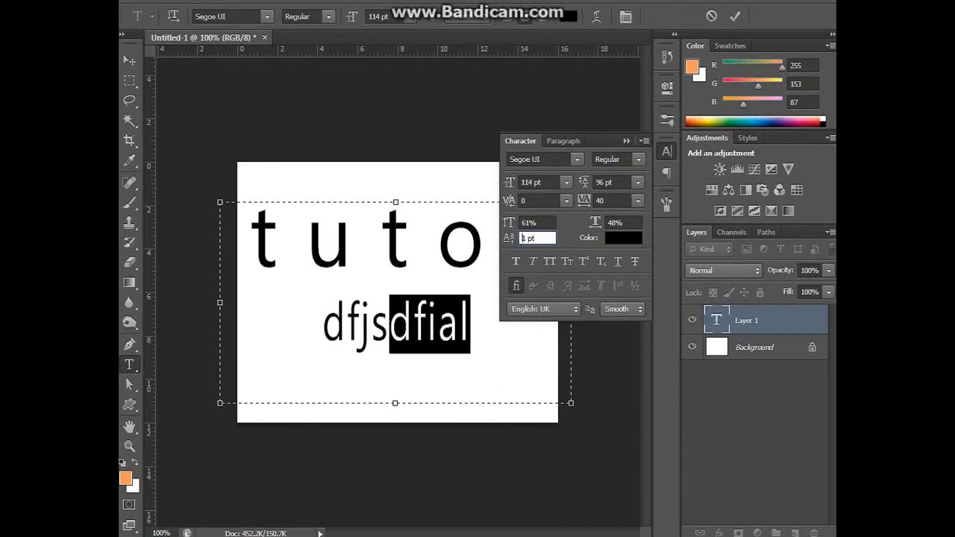
{"action": "key", "text": "Up"}
{"action": "key", "text": "Up"}
{"action": "key", "text": "Up"}
{"action": "key", "text": "Up"}
{"action": "key", "text": "Up"}
{"action": "key", "text": "Up"}
{"action": "key", "text": "Up"}
{"action": "key", "text": "Up"}
{"action": "key", "text": "Up"}
{"action": "key", "text": "Up"}
{"action": "key", "text": "Up"}
{"action": "key", "text": "Up"}
{"action": "key", "text": "Up"}
{"action": "key", "text": "Up"}
{"action": "key", "text": "Up"}
{"action": "key", "text": "Up"}
{"action": "key", "text": "Up"}
{"action": "key", "text": "Up"}
{"action": "key", "text": "Up"}
{"action": "key", "text": "Up"}
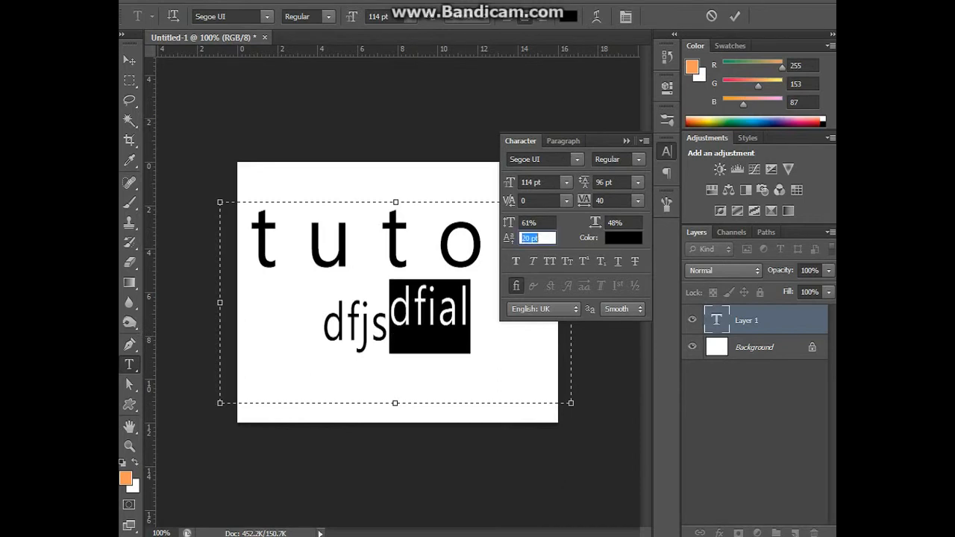
{"action": "key", "text": "Up"}
{"action": "key", "text": "Up"}
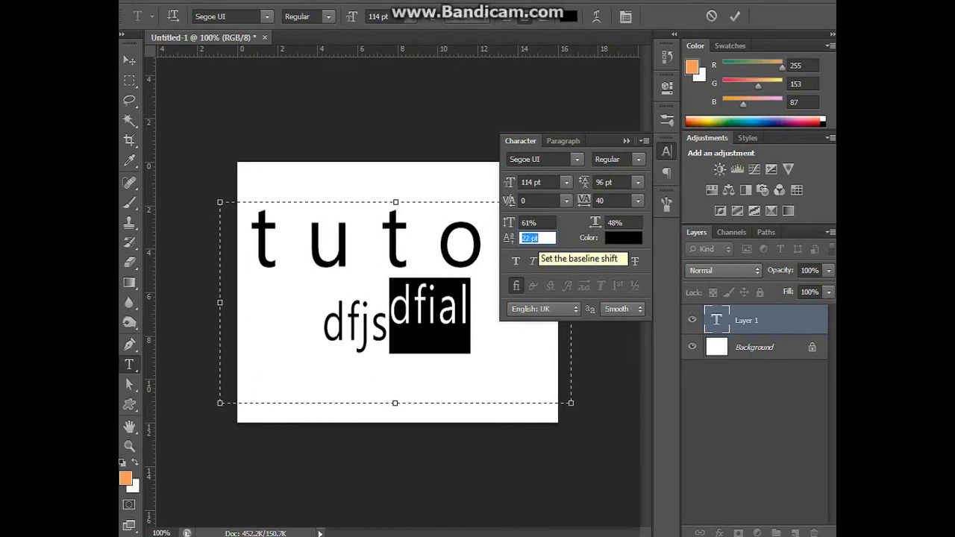
{"action": "key", "text": "Return"}
{"action": "key", "text": "Right"}
{"action": "key", "text": "shift+Left"}
{"action": "key", "text": "shift+Left"}
{"action": "key", "text": "shift+Left"}
{"action": "key", "text": "shift+Left"}
{"action": "key", "text": "shift+Left"}
{"action": "key", "text": "shift+Left"}
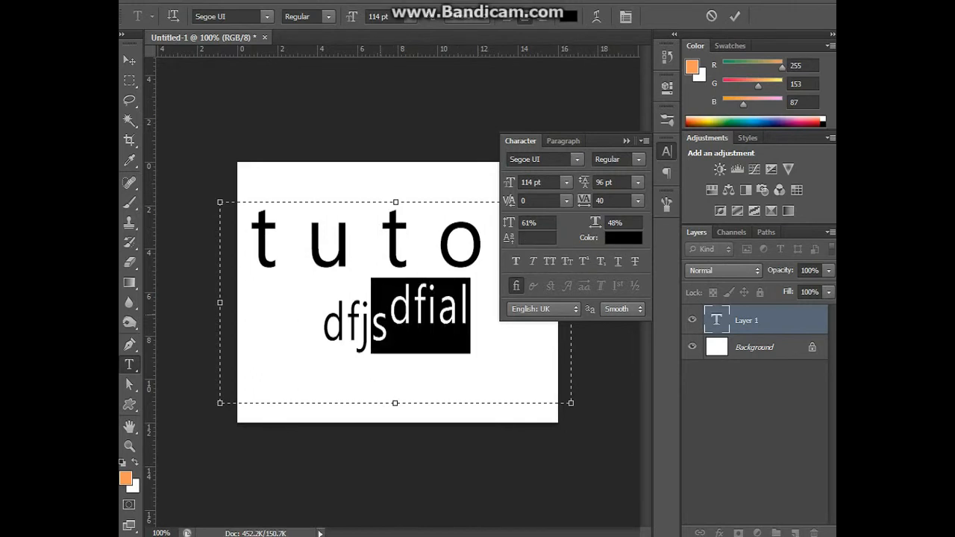
{"action": "left_click", "coordinate": [395, 301]}
{"action": "key", "text": "End"}
{"action": "key", "text": "shift+Left"}
{"action": "key", "text": "shift+Left"}
{"action": "key", "text": "shift+Left"}
{"action": "key", "text": "shift+Left"}
{"action": "key", "text": "shift+Left"}
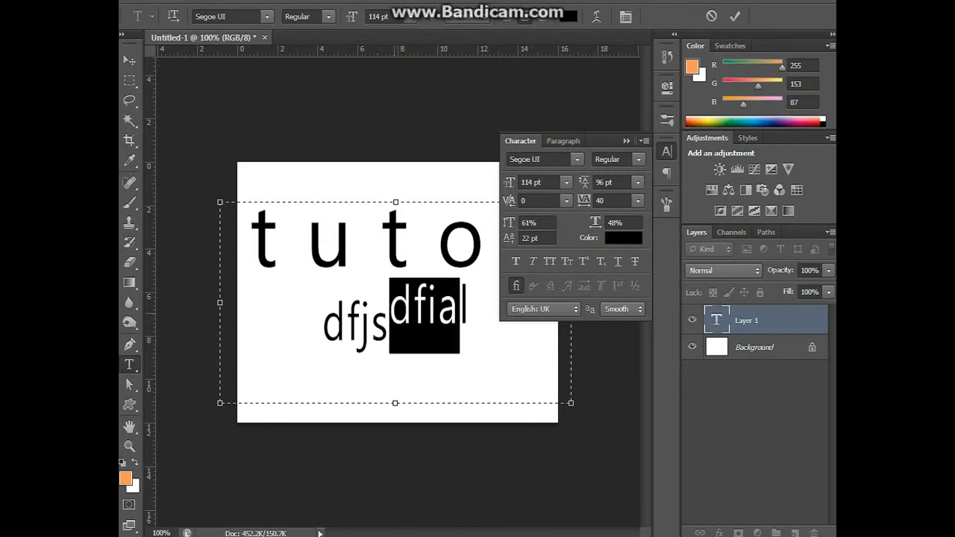
{"action": "key", "text": "shift+Left"}
Step: Replace all of the text in the box with "1st"
{"action": "key", "text": "ctrl+a"}
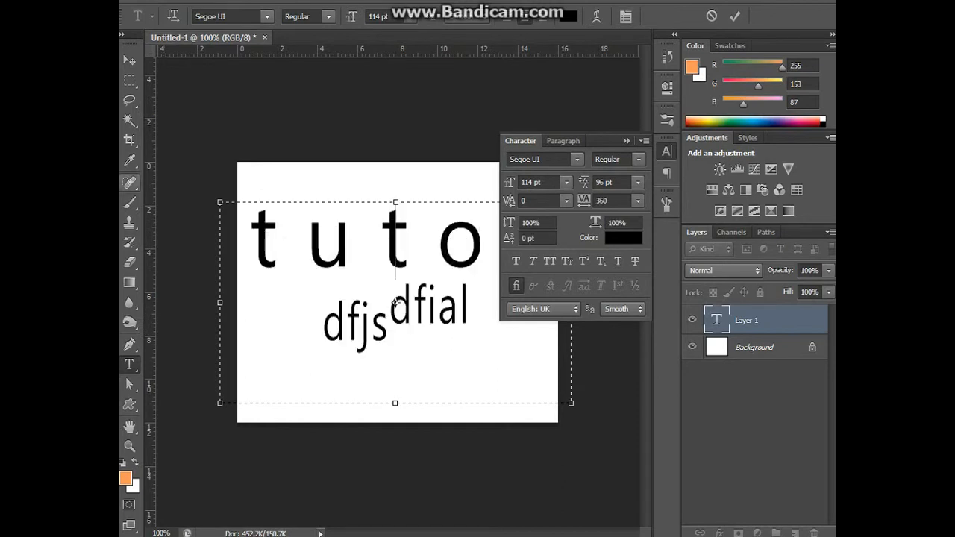
{"action": "key", "text": "BackSpace"}
{"action": "type", "text": "1 s"}
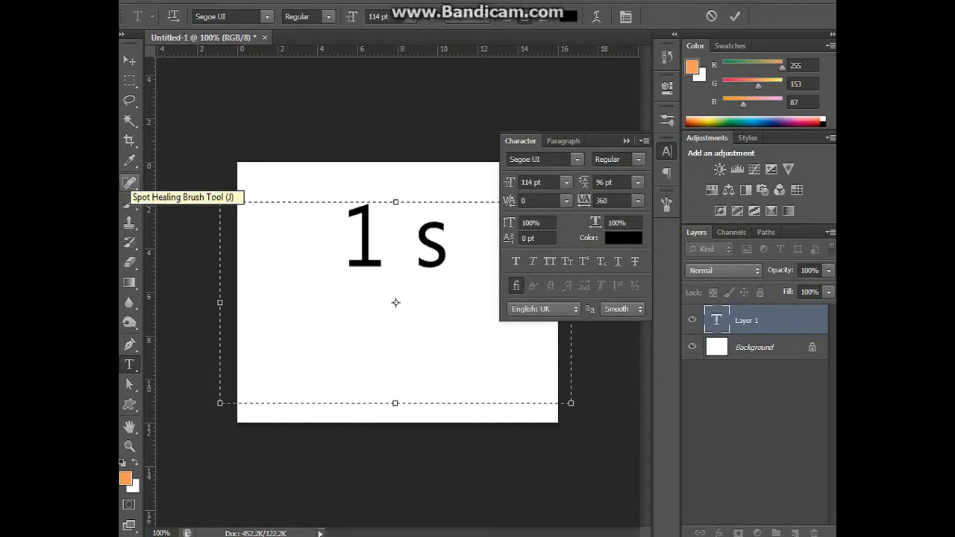
{"action": "type", "text": " t"}
Step: Select the letters "st" after the 1 and set their baseline shift to 26 pt
{"action": "left_click_drag", "start_coordinate": [478, 244], "coordinate": [387, 245]}
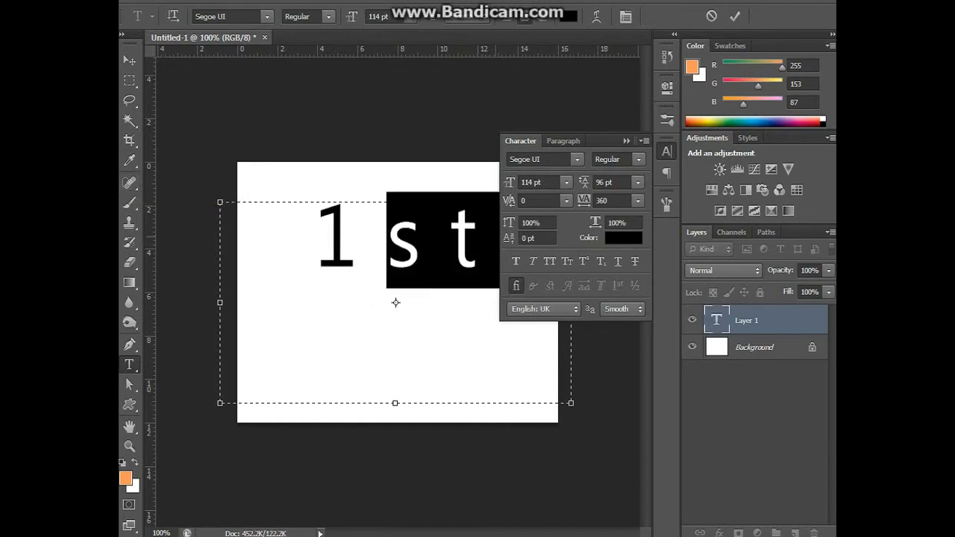
{"action": "left_click", "coordinate": [524, 238]}
{"action": "key", "text": "Up"}
{"action": "key", "text": "Up"}
{"action": "key", "text": "Up"}
{"action": "key", "text": "Up"}
{"action": "key", "text": "Up"}
{"action": "key", "text": "Up"}
{"action": "key", "text": "Up"}
{"action": "key", "text": "Up"}
{"action": "key", "text": "Up"}
{"action": "key", "text": "Up"}
{"action": "key", "text": "Up"}
{"action": "key", "text": "Up"}
{"action": "key", "text": "Up"}
{"action": "key", "text": "Up"}
{"action": "key", "text": "Up"}
{"action": "key", "text": "Up"}
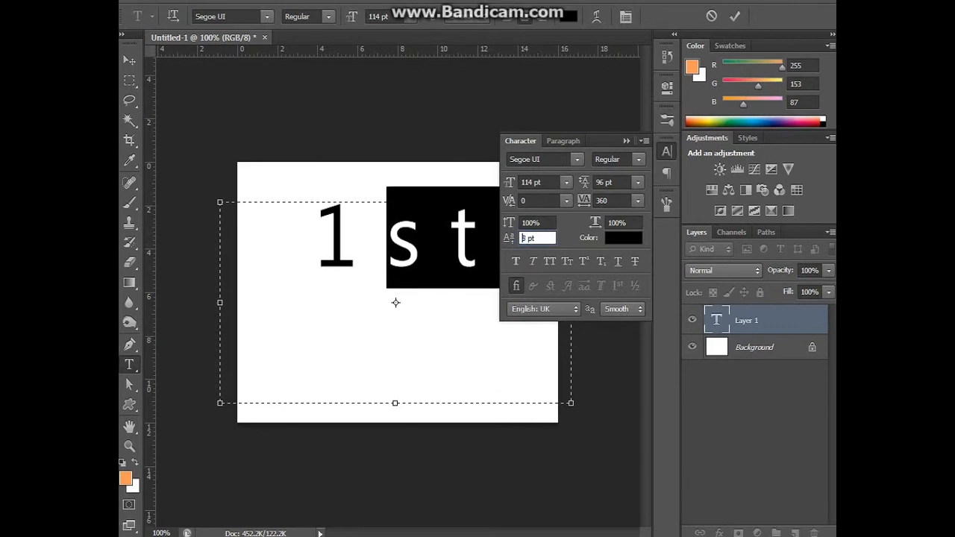
{"action": "key", "text": "Up"}
{"action": "key", "text": "Up"}
{"action": "key", "text": "Up"}
{"action": "key", "text": "Up"}
{"action": "key", "text": "Up"}
{"action": "key", "text": "Up"}
{"action": "key", "text": "Up"}
{"action": "key", "text": "Up"}
{"action": "key", "text": "Up"}
{"action": "key", "text": "Up"}
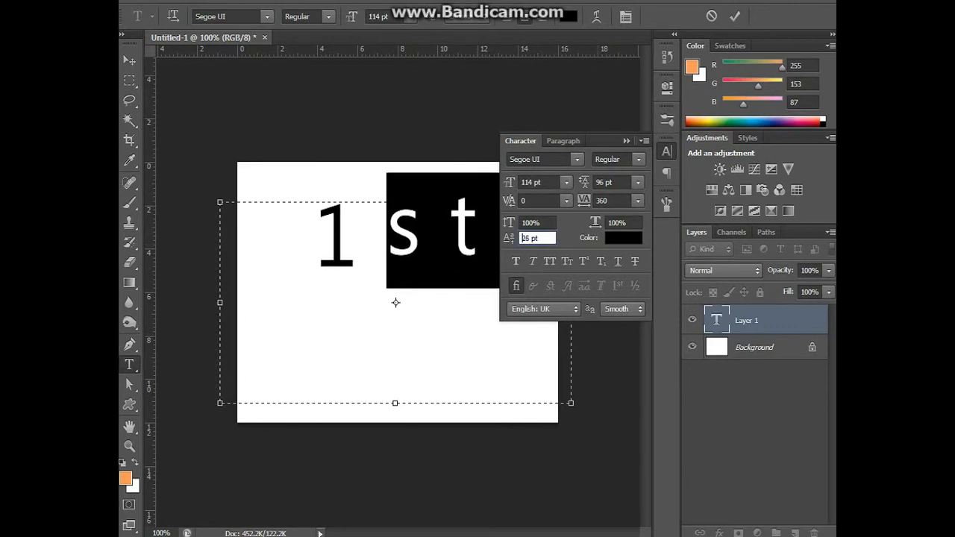
Step: Delete the whole text "1st" from the text box
{"action": "left_click", "coordinate": [396, 302]}
{"action": "key", "text": "ctrl+a"}
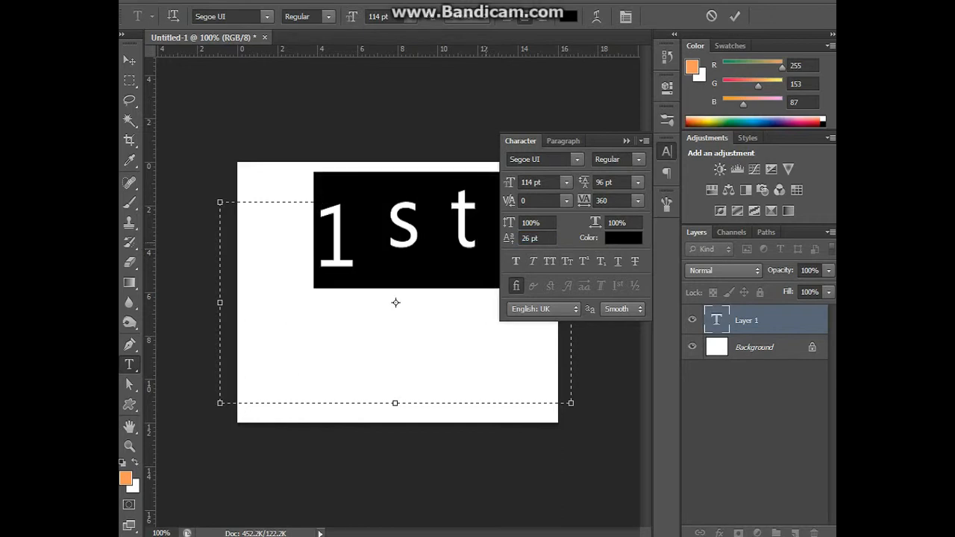
{"action": "key", "text": "BackSpace"}
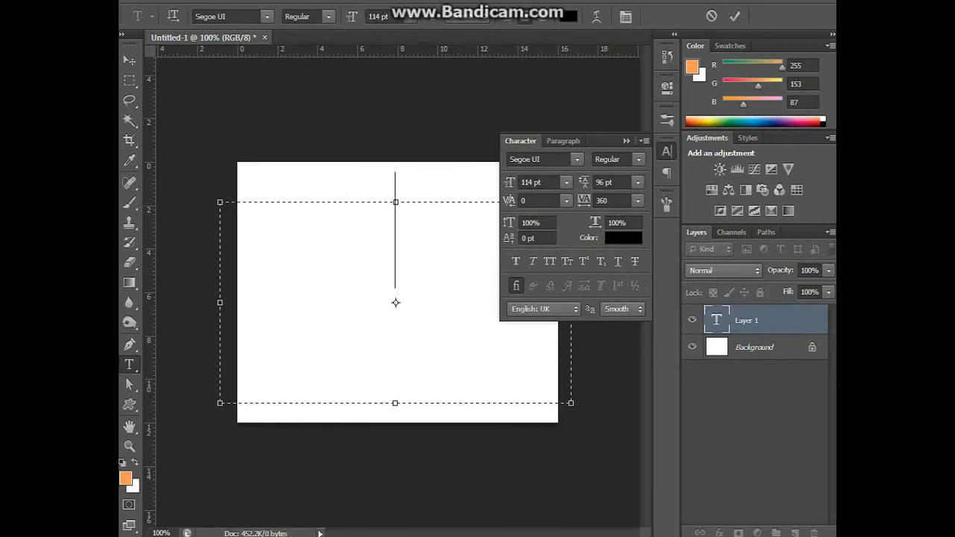
Step: Set the font to Scorched Earth and enter the text "TUT" in the empty text box
{"action": "left_click", "coordinate": [267, 16]}
{"action": "key", "text": "Up"}
{"action": "key", "text": "Up"}
{"action": "key", "text": "Up"}
{"action": "key", "text": "Up"}
{"action": "key", "text": "Up"}
{"action": "key", "text": "Up"}
{"action": "key", "text": "Up"}
{"action": "key", "text": "Up"}
{"action": "key", "text": "Up"}
{"action": "key", "text": "Up"}
{"action": "key", "text": "Up"}
{"action": "key", "text": "Up"}
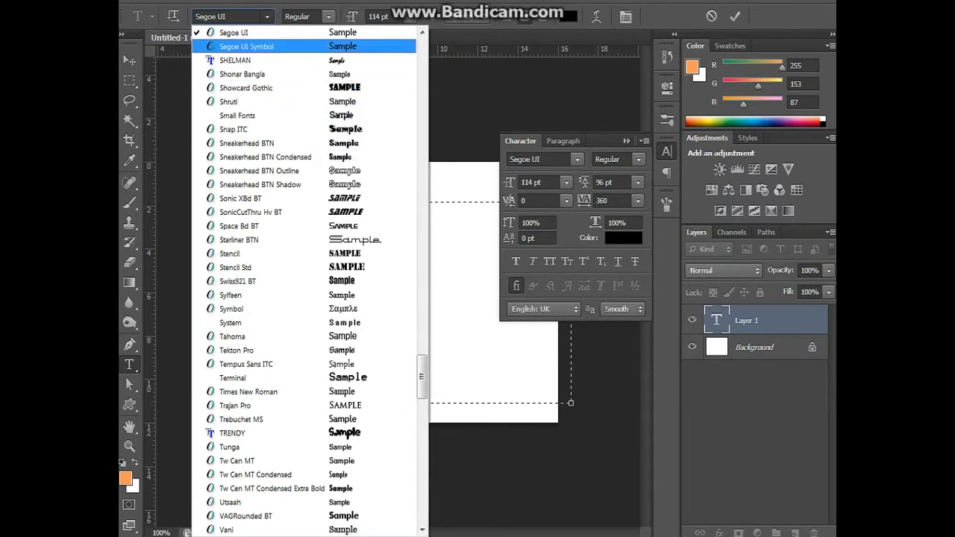
{"action": "key", "text": "Up"}
{"action": "key", "text": "Up"}
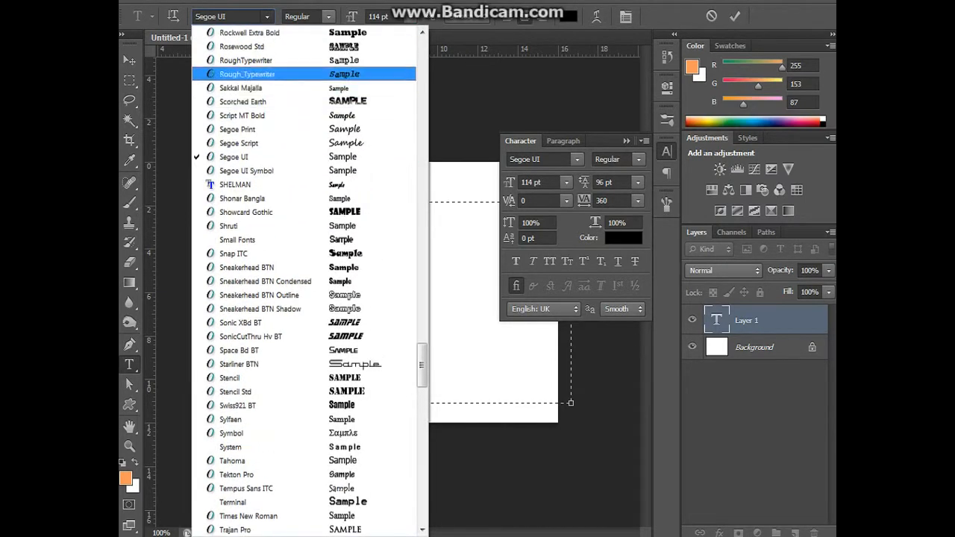
{"action": "key", "text": "Down"}
{"action": "key", "text": "Down"}
{"action": "key", "text": "Down"}
{"action": "key", "text": "Up"}
{"action": "key", "text": "Return"}
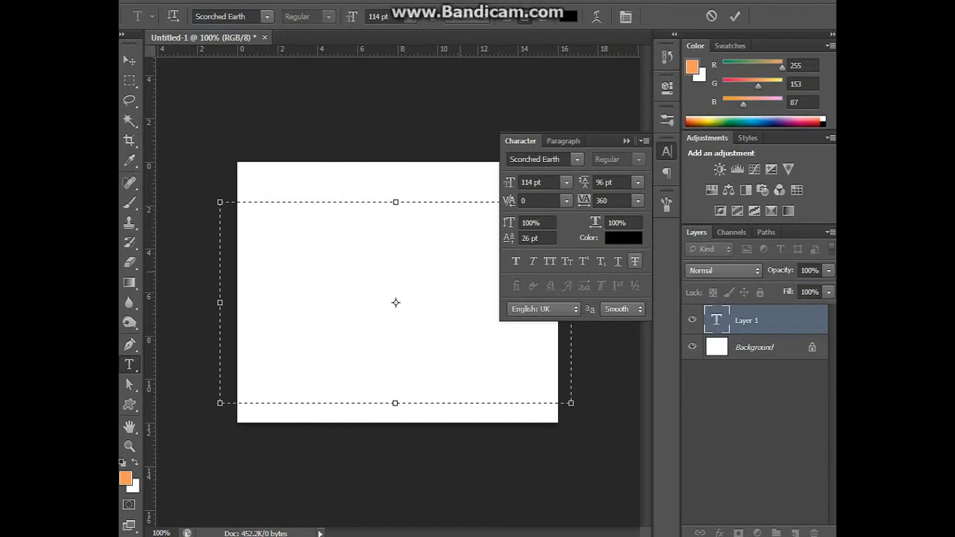
{"action": "type", "text": "UT"}
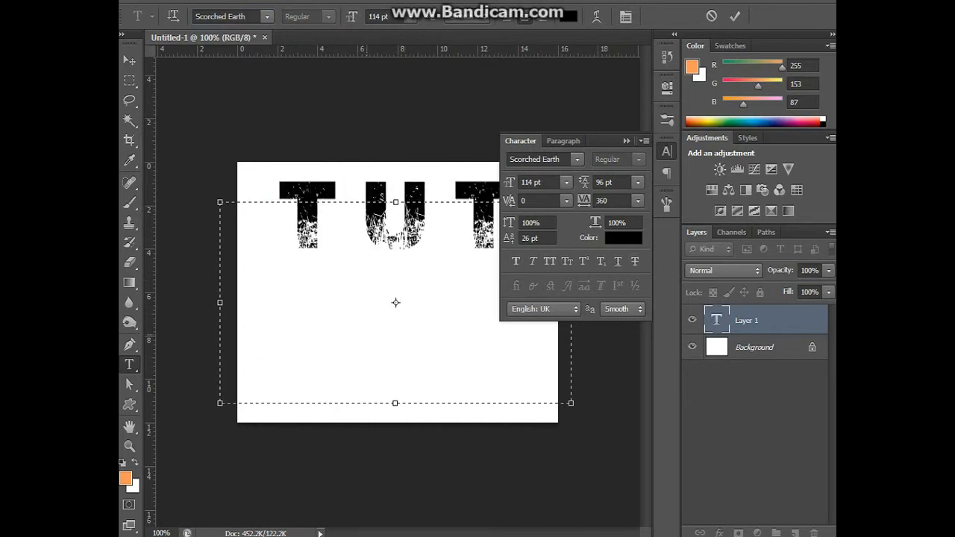
Step: Move the text box lower on the canvas and select the whole word "TUT"
{"action": "left_click_drag", "start_coordinate": [396, 302], "coordinate": [383, 358]}
{"action": "key", "text": "shift+Left"}
{"action": "key", "text": "shift+Left"}
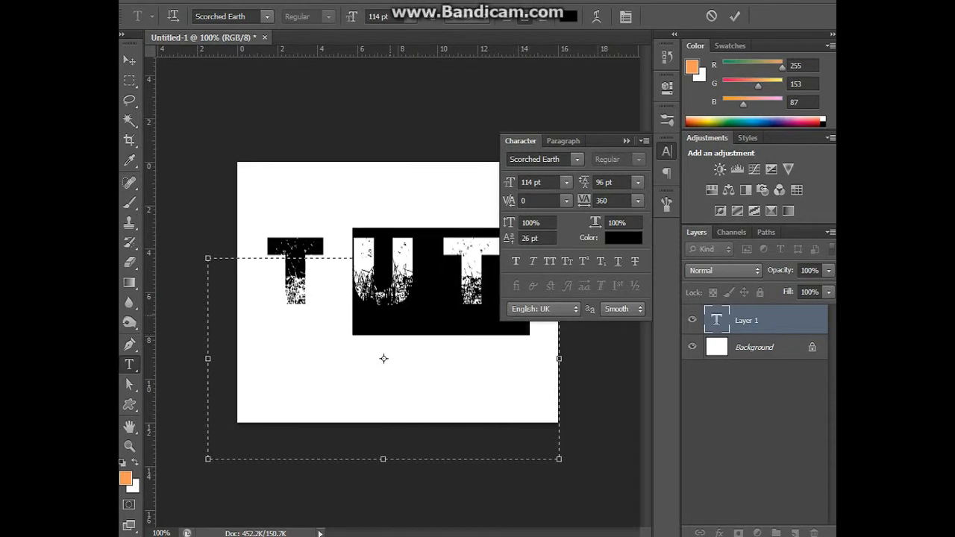
{"action": "left_click_drag", "start_coordinate": [390, 316], "coordinate": [276, 316]}
{"action": "left_click", "coordinate": [507, 385]}
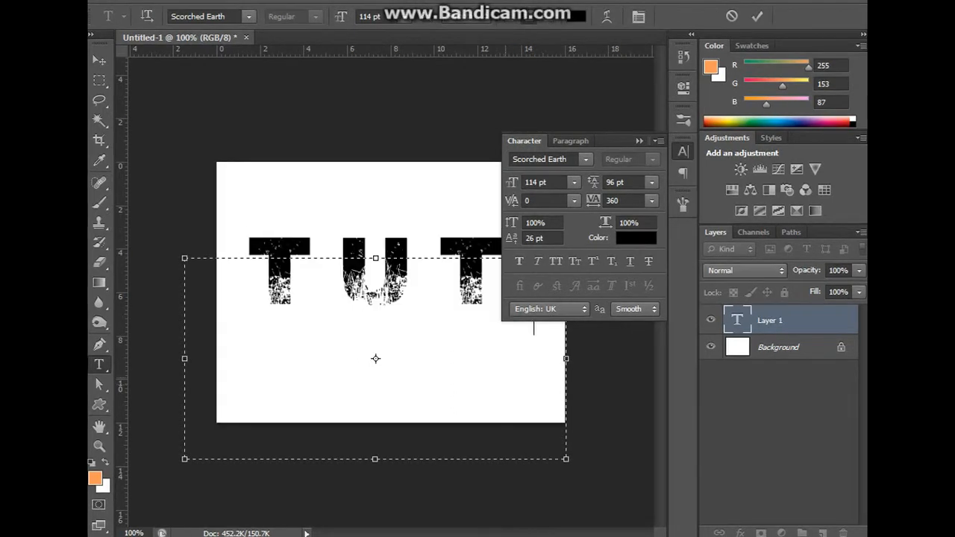
{"action": "key", "text": "shift+Left"}
{"action": "key", "text": "shift+Left"}
{"action": "key", "text": "shift+Left"}
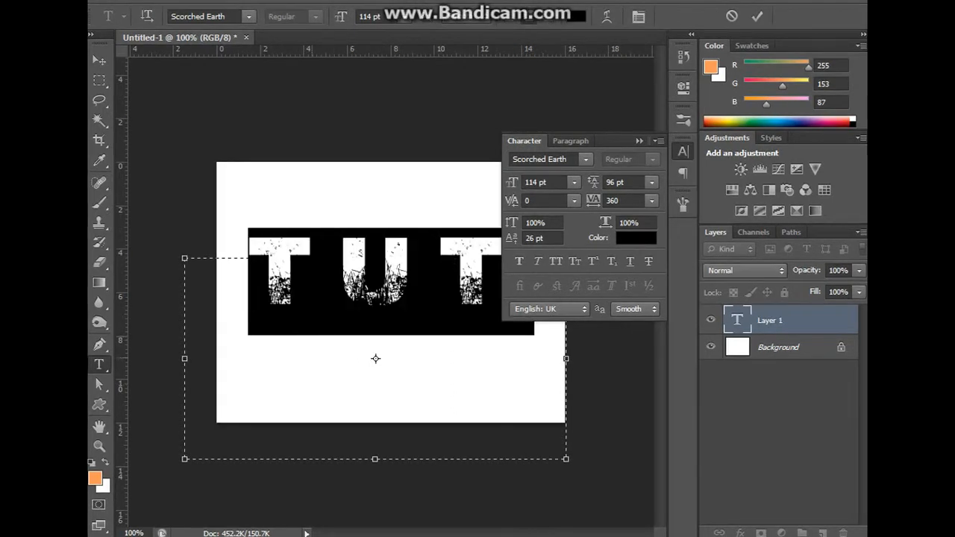
{"action": "left_click", "coordinate": [347, 382]}
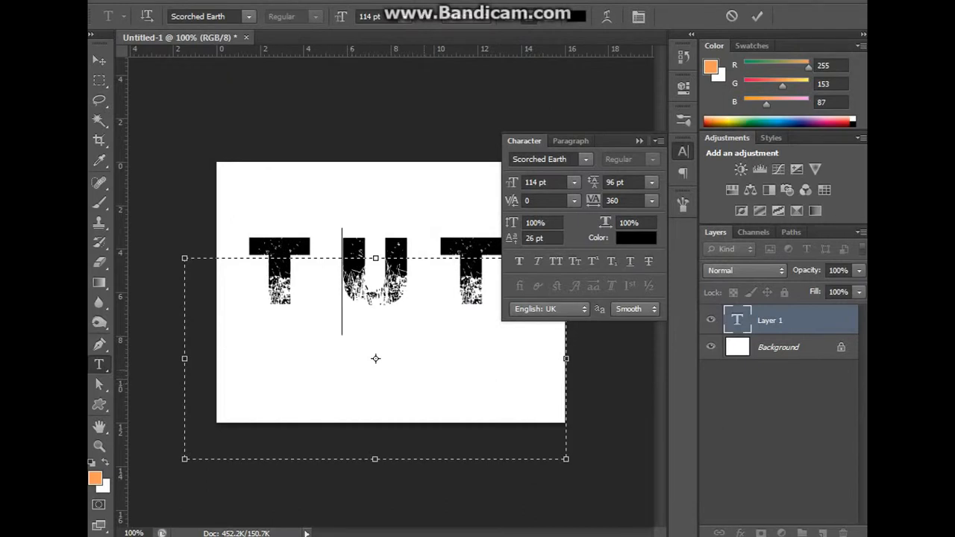
{"action": "key", "text": "ctrl+a"}
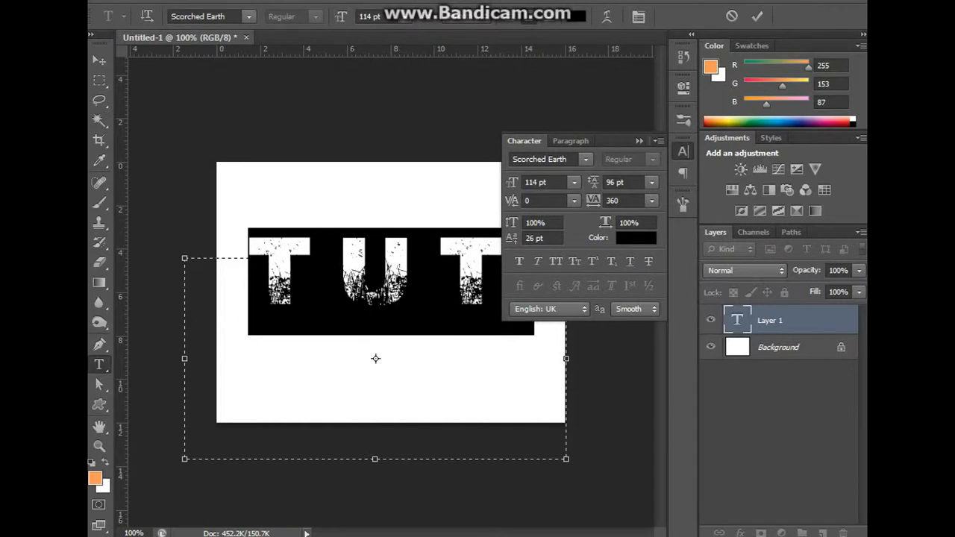
Step: Try faux bold and faux italic on the word "TUT", turning each one off again
{"action": "left_click_drag", "start_coordinate": [533, 330], "coordinate": [250, 325]}
{"action": "left_click", "coordinate": [519, 261]}
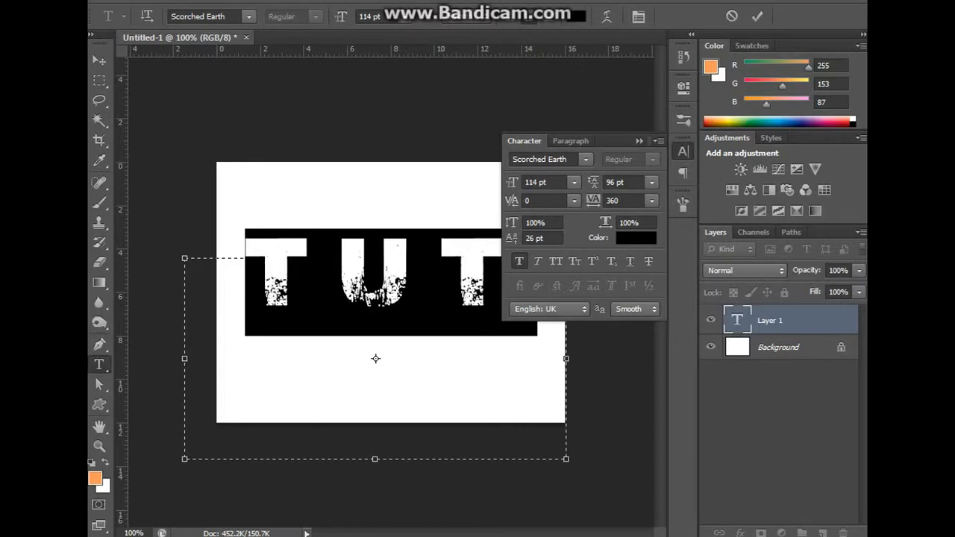
{"action": "left_click", "coordinate": [520, 262]}
{"action": "left_click", "coordinate": [538, 261]}
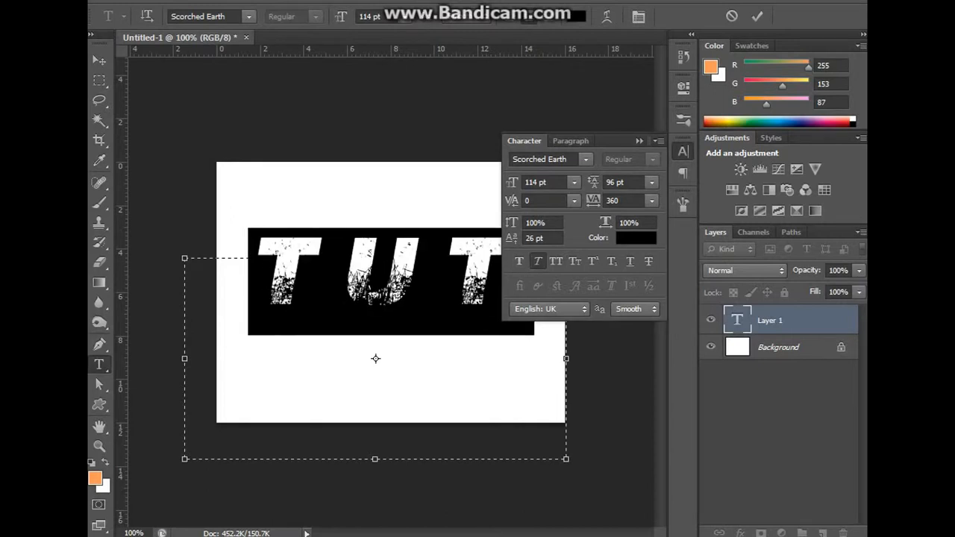
{"action": "left_click", "coordinate": [537, 261]}
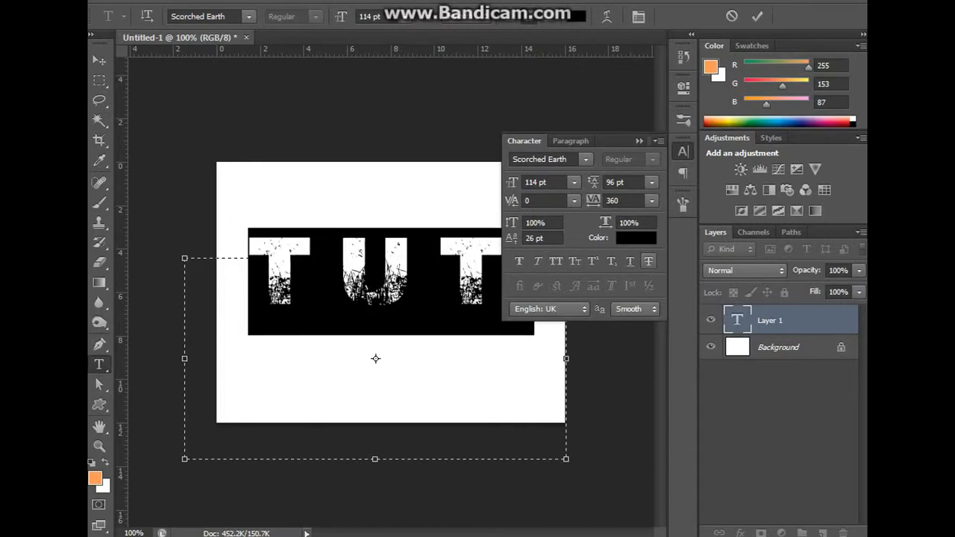
Step: Try underline and strikethrough on the word "TUT", removing both and deselecting the text
{"action": "left_click", "coordinate": [631, 261]}
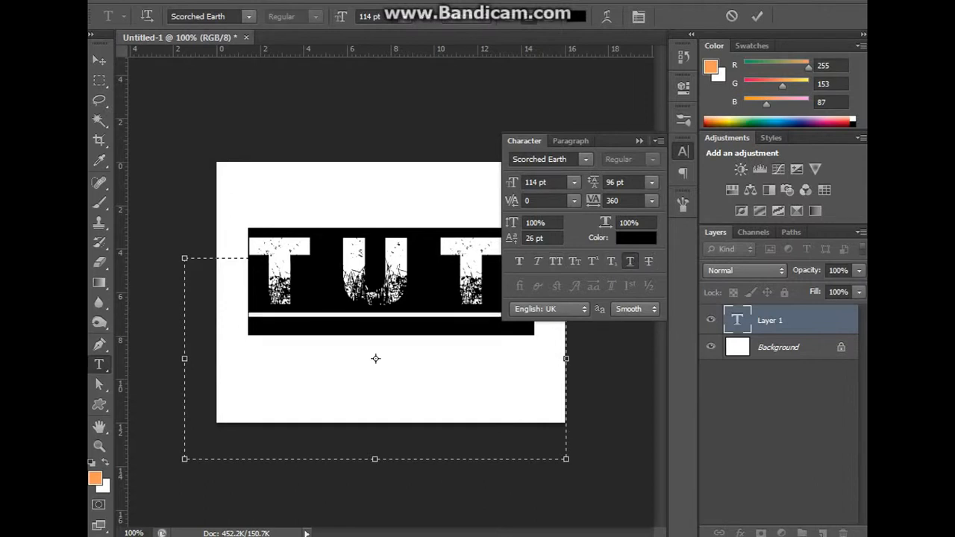
{"action": "left_click", "coordinate": [648, 261]}
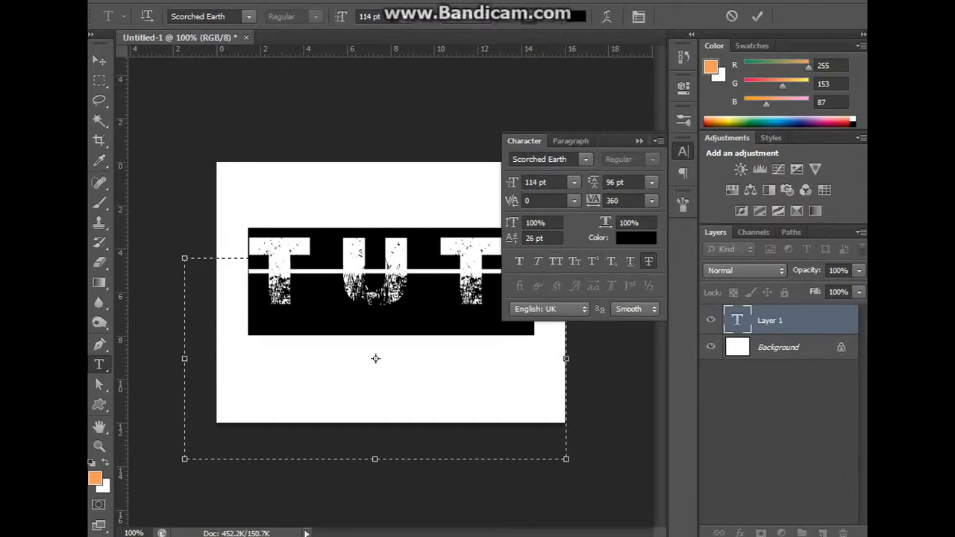
{"action": "left_click", "coordinate": [648, 261]}
{"action": "left_click", "coordinate": [412, 336]}
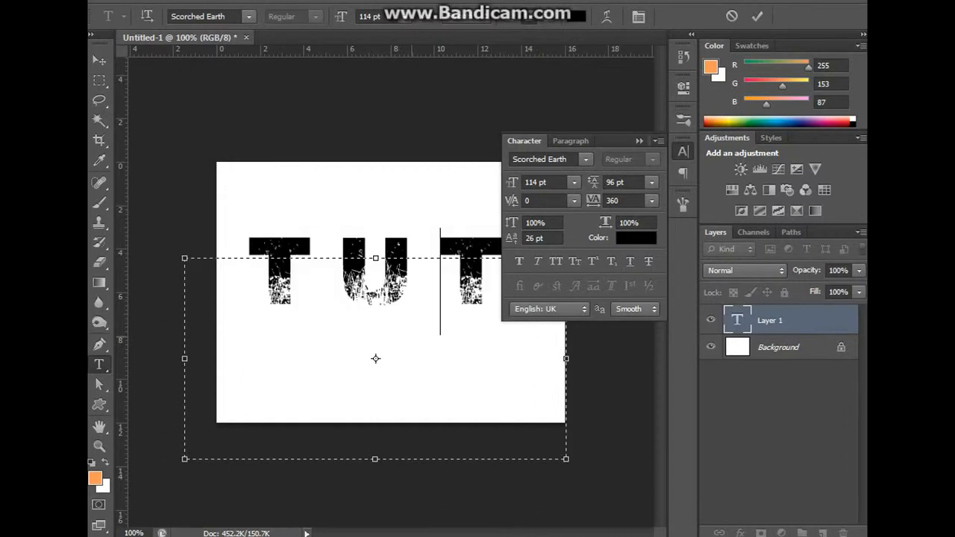
Step: Select the whole word "TUT" and set its leading to Auto and its tracking to 0
{"action": "left_click_drag", "start_coordinate": [490, 336], "coordinate": [303, 283]}
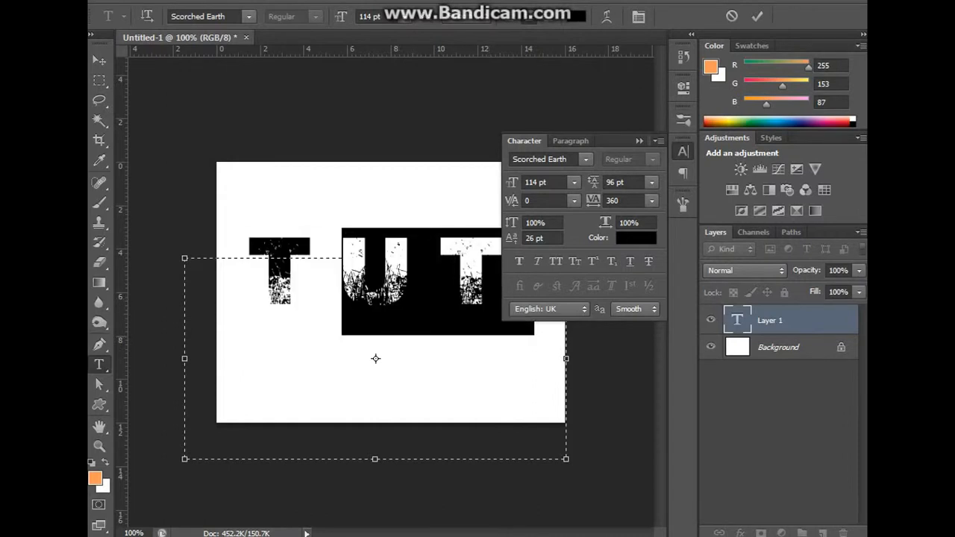
{"action": "left_click_drag", "start_coordinate": [477, 305], "coordinate": [499, 304]}
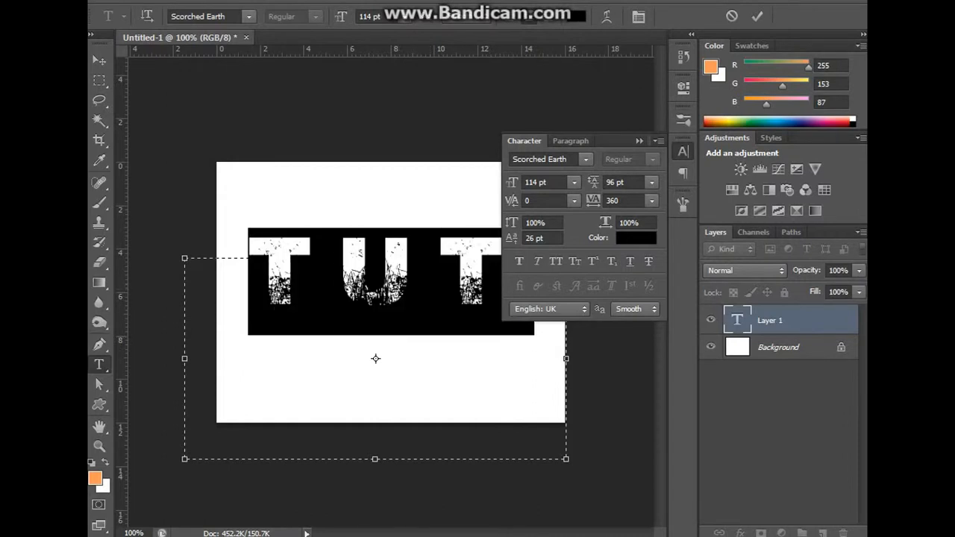
{"action": "left_click", "coordinate": [652, 182]}
{"action": "left_click", "coordinate": [631, 211]}
{"action": "left_click", "coordinate": [651, 200]}
{"action": "left_click", "coordinate": [632, 324]}
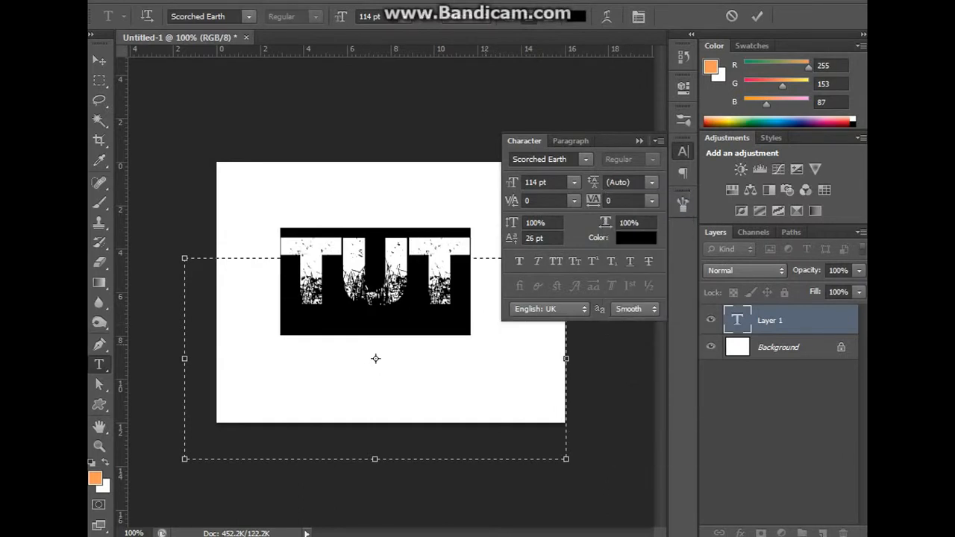
Step: Deselect the word "TUT" and move its text box to the left and slightly down on the canvas
{"action": "double_click", "coordinate": [471, 314]}
{"action": "left_click", "coordinate": [488, 294]}
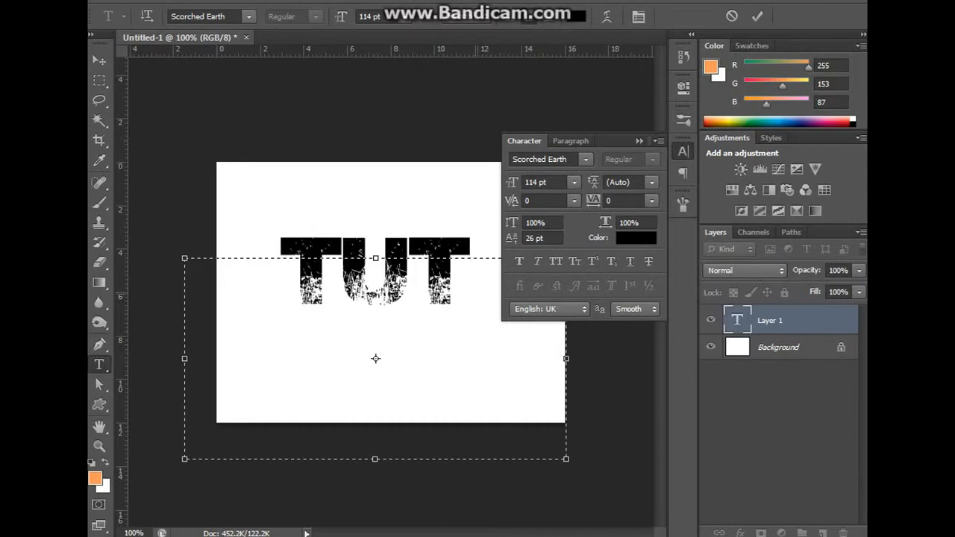
{"action": "left_click_drag", "start_coordinate": [479, 289], "coordinate": [446, 297]}
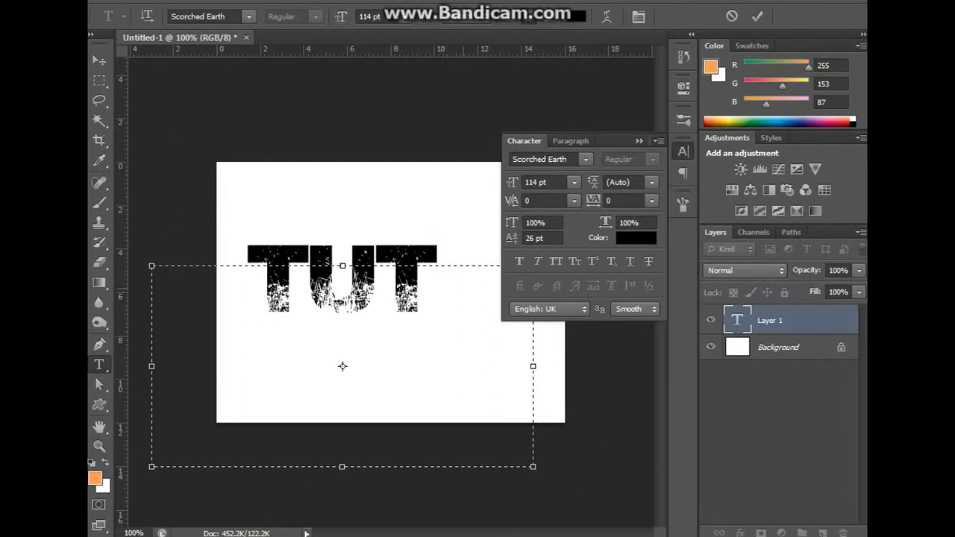
Step: Append "ND" to the word "TUT" and set these two letters as superscript
{"action": "type", "text": "ND"}
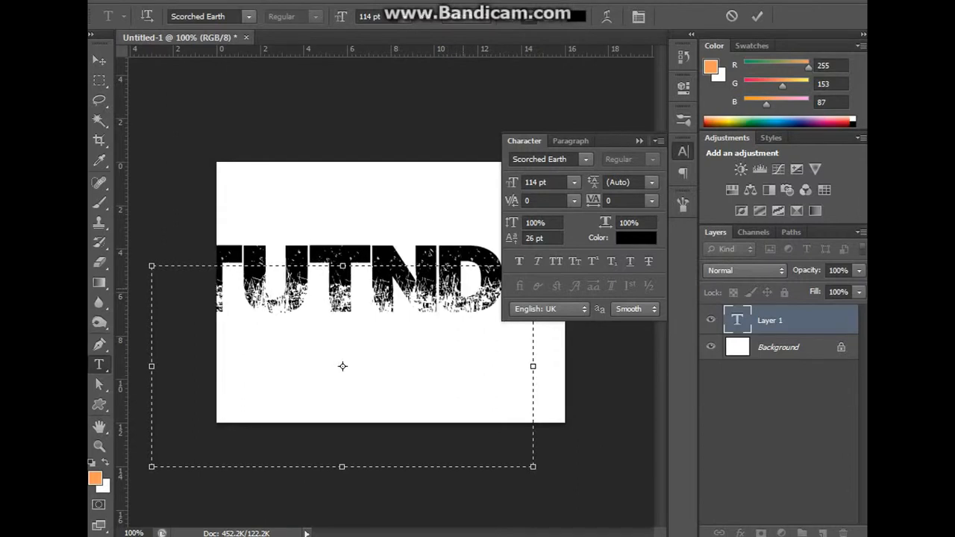
{"action": "key", "text": "shift+Left"}
{"action": "key", "text": "shift+Left"}
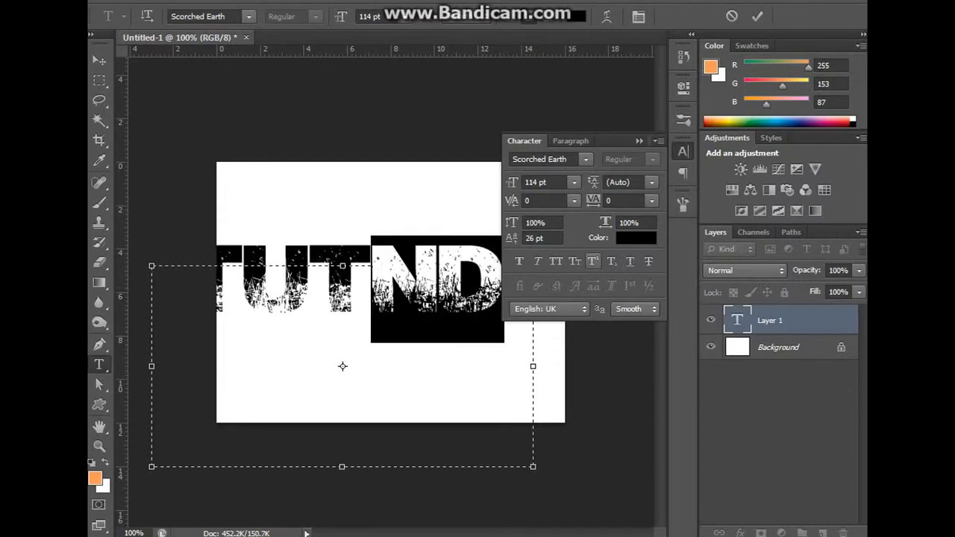
{"action": "key", "text": "ctrl+shift+plus"}
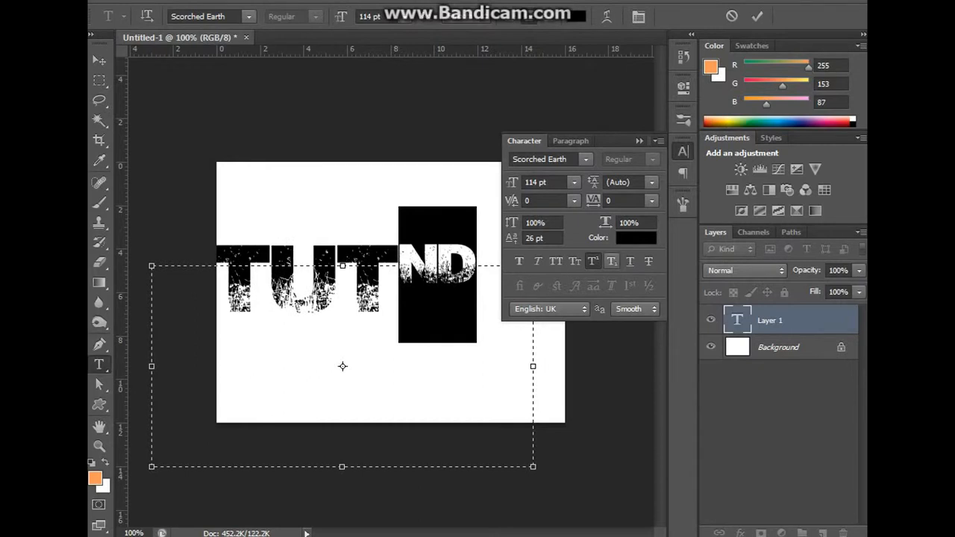
Step: Move the text box slightly right and down, and deselect the letters "ND"
{"action": "left_click_drag", "start_coordinate": [570, 427], "coordinate": [584, 430]}
{"action": "left_click_drag", "start_coordinate": [346, 365], "coordinate": [372, 379]}
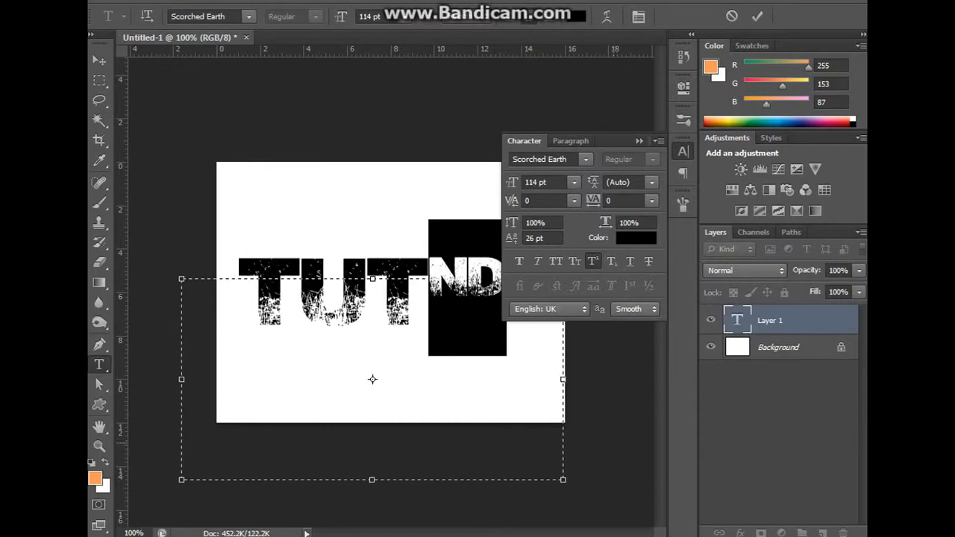
{"action": "key", "text": "Right"}
{"action": "key", "text": "Left"}
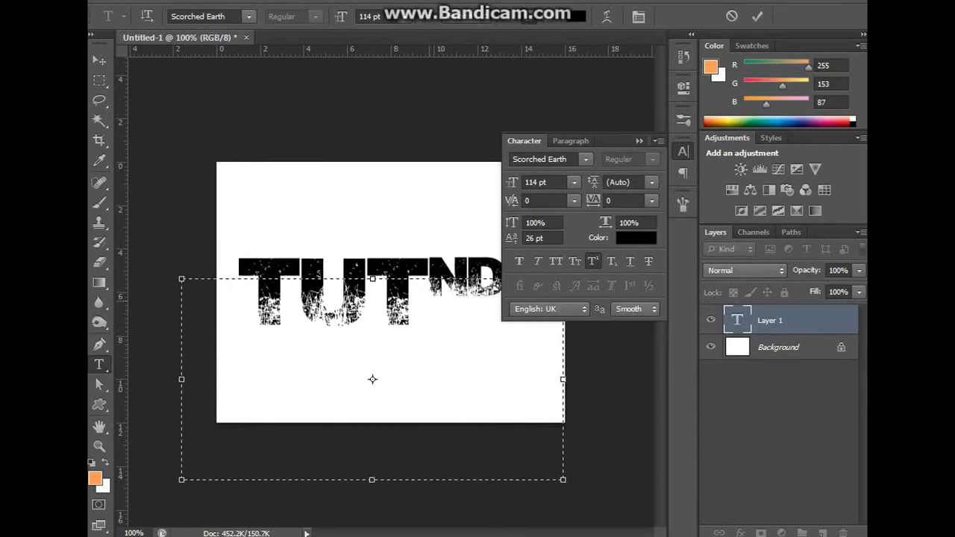
Step: Change the letters "ND" from superscript to subscript and move the text box further down and to the right
{"action": "key", "text": "shift+Left"}
{"action": "key", "text": "shift+Left"}
{"action": "key", "text": "shift+Left"}
{"action": "left_click", "coordinate": [468, 328]}
{"action": "left_click_drag", "start_coordinate": [499, 357], "coordinate": [400, 357]}
{"action": "left_click_drag", "start_coordinate": [399, 281], "coordinate": [430, 281]}
{"action": "left_click", "coordinate": [612, 261]}
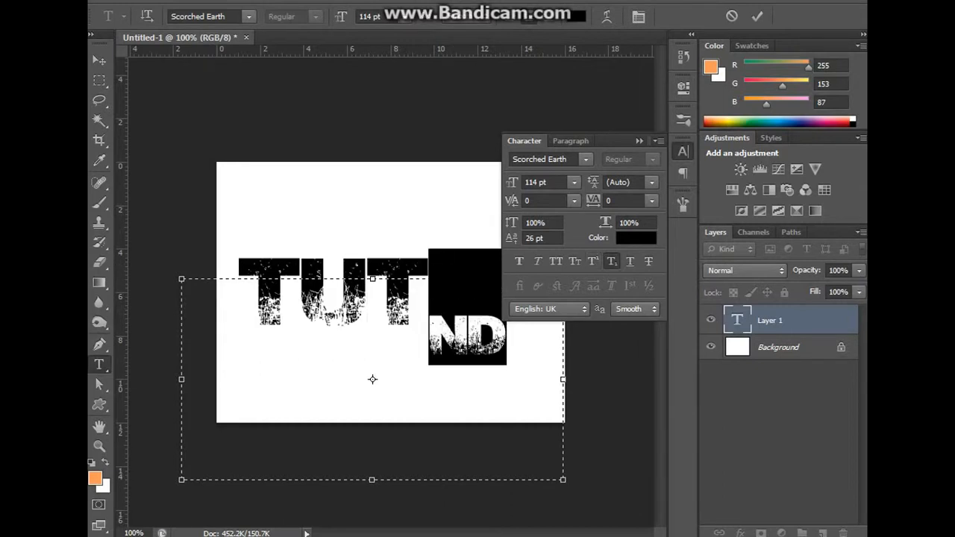
{"action": "left_click", "coordinate": [507, 343]}
{"action": "left_click_drag", "start_coordinate": [373, 380], "coordinate": [394, 416]}
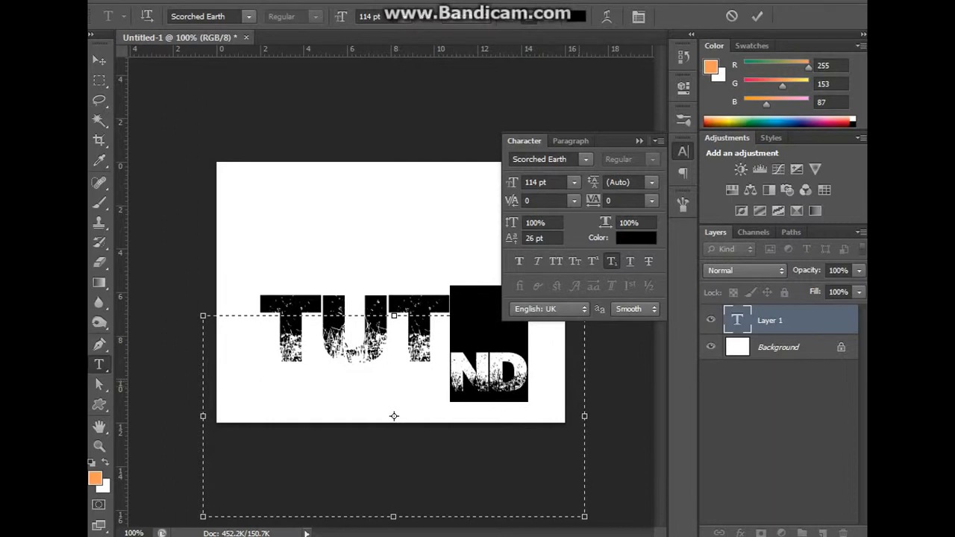
Step: Clear all the text from the text box, keeping the box open for editing
{"action": "key", "text": "shift+Left"}
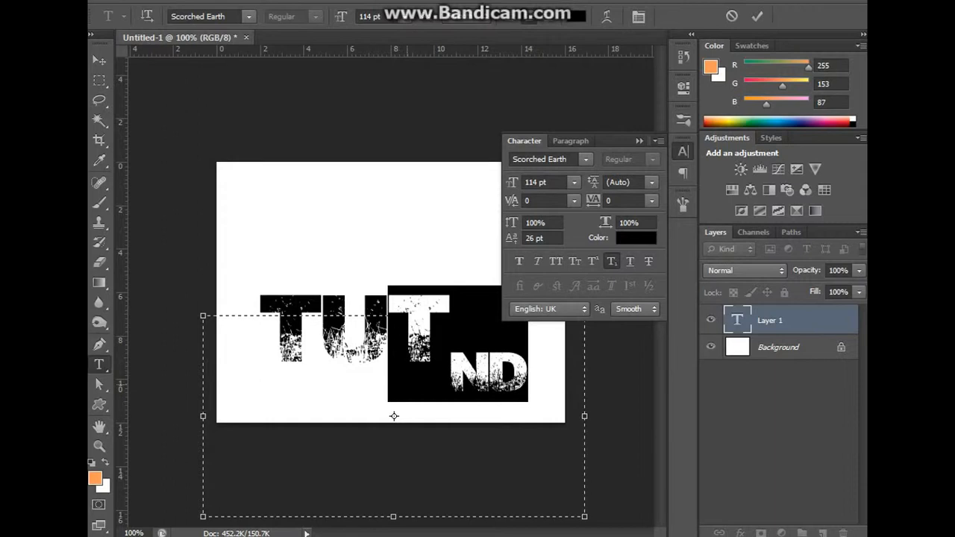
{"action": "key", "text": "ctrl+a"}
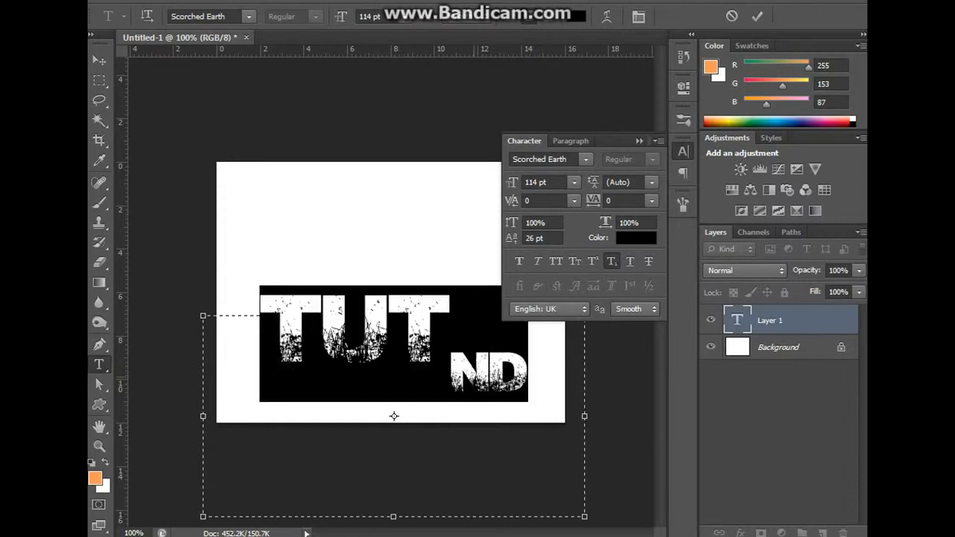
{"action": "key", "text": "BackSpace"}
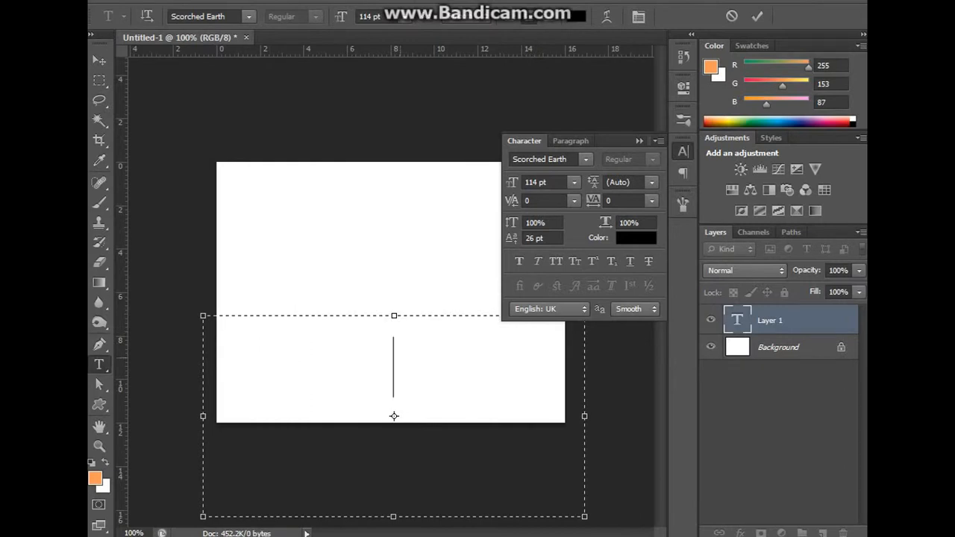
{"action": "type", "text": "T"}
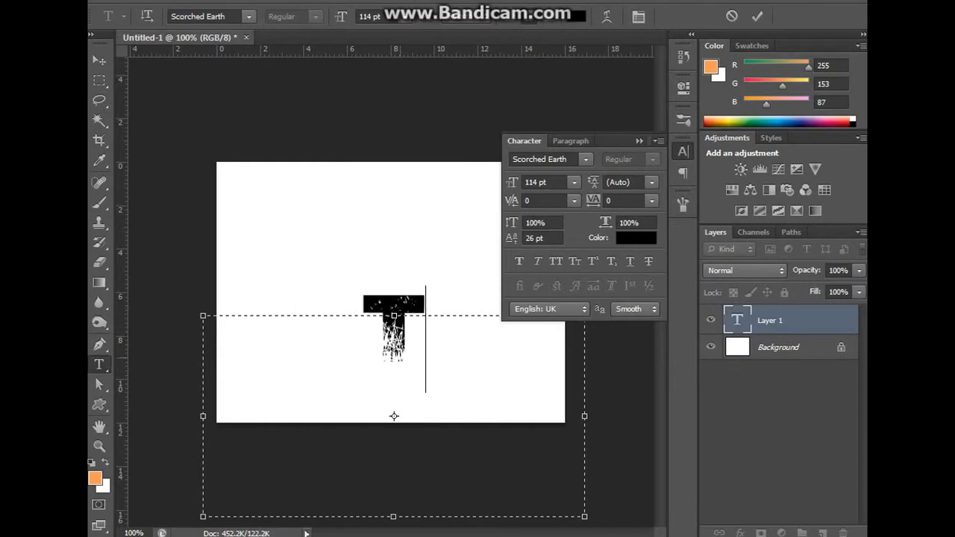
{"action": "type", "text": "R"}
{"action": "key", "text": "BackSpace"}
{"action": "key", "text": "BackSpace"}
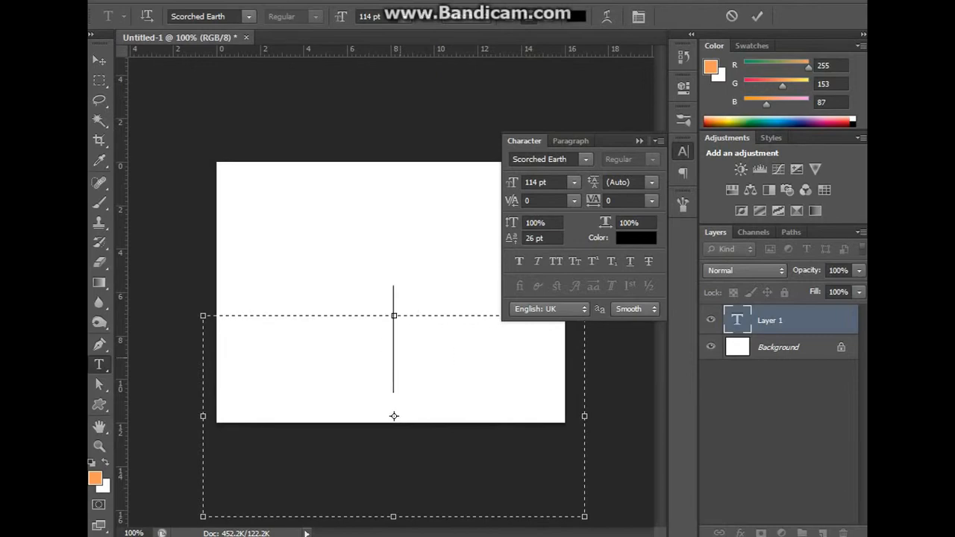
Step: Set the font to Segoe Script and enter the word "Segoe" in the text box
{"action": "left_click", "coordinate": [248, 17]}
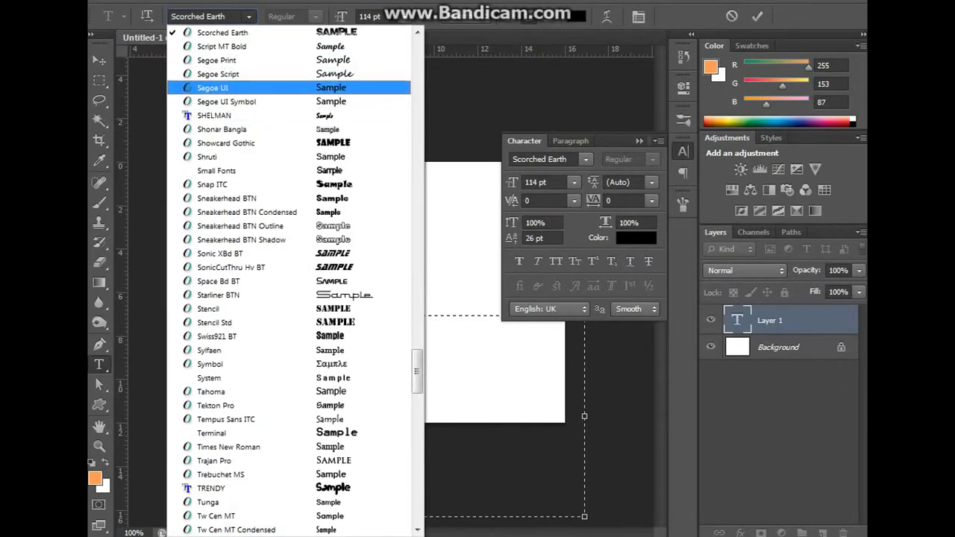
{"action": "left_click", "coordinate": [218, 74]}
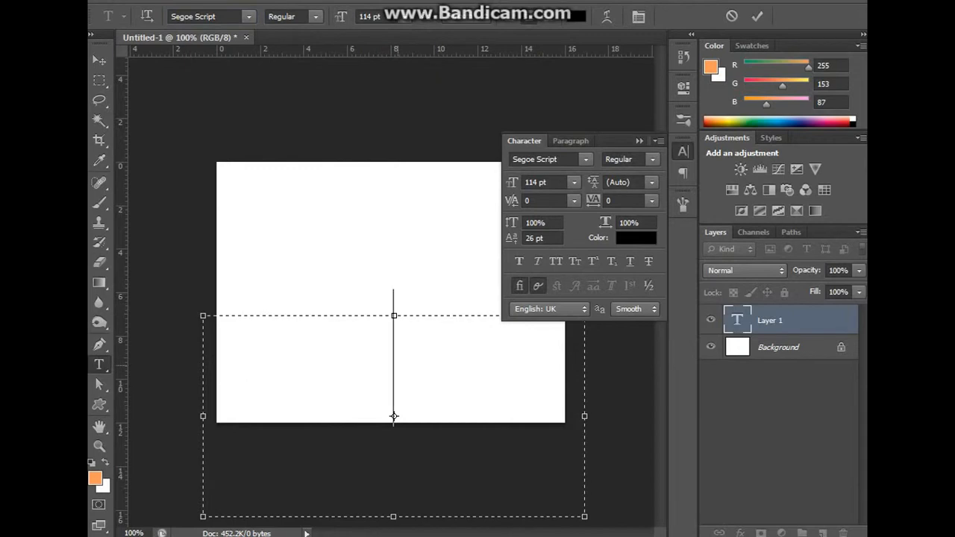
{"action": "type", "text": "Se"}
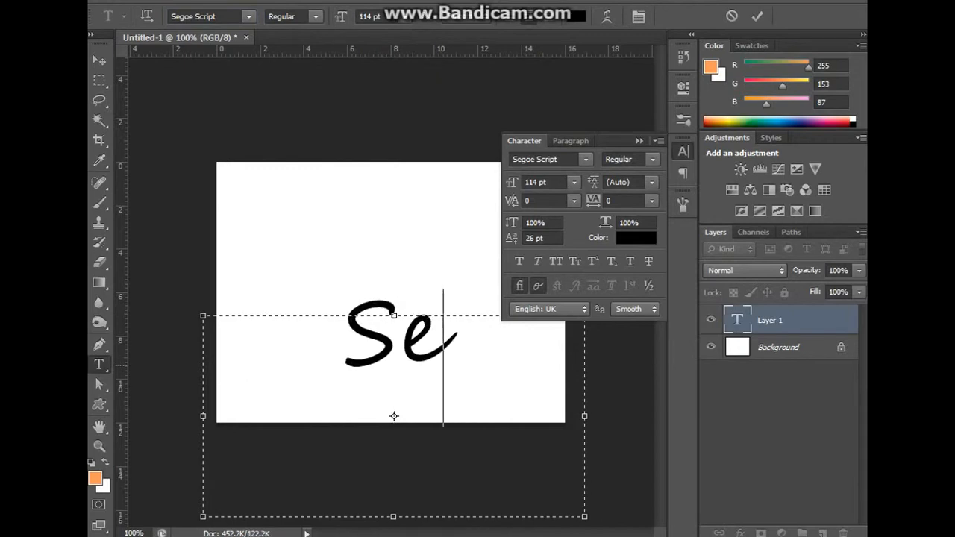
{"action": "type", "text": "goe"}
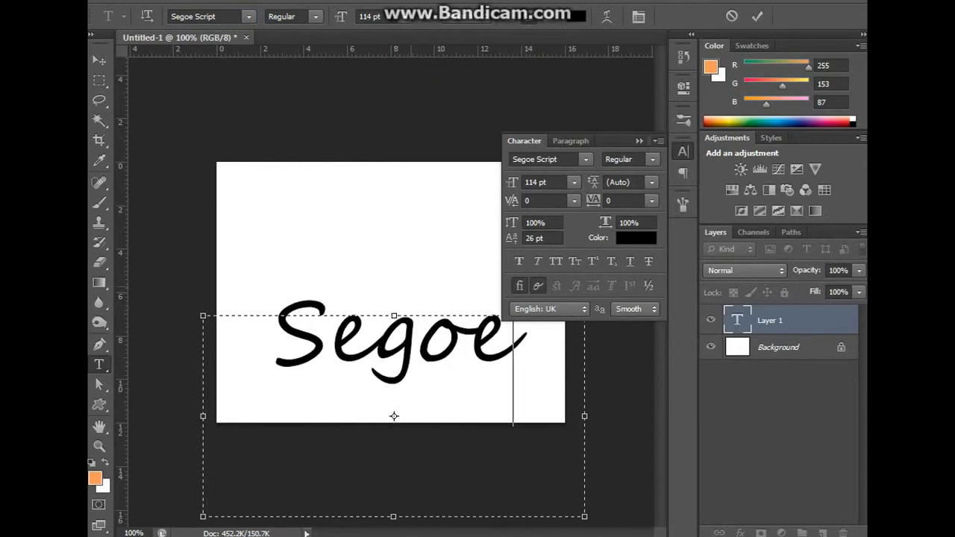
Step: Try All Caps on the whole word "Segoe" and turn it off again
{"action": "key", "text": "ctrl+a"}
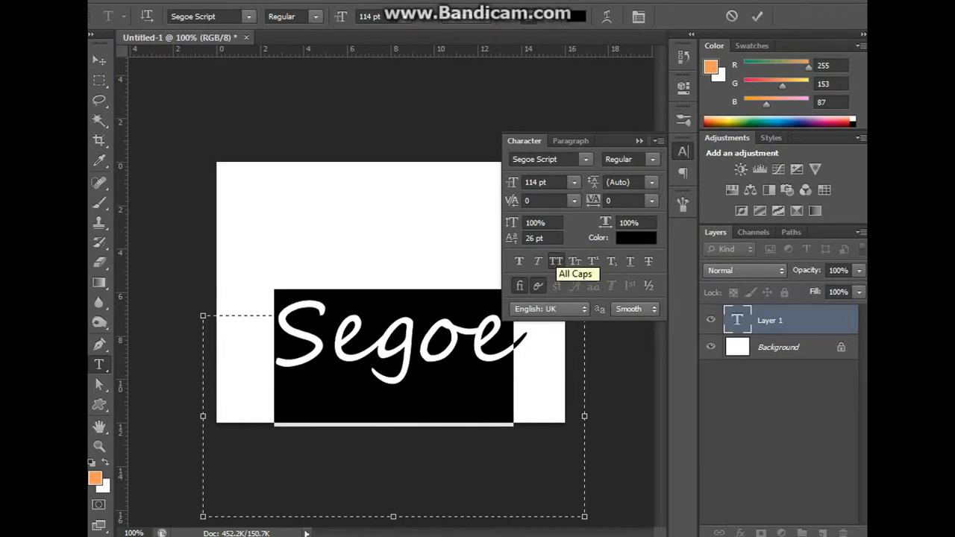
{"action": "left_click", "coordinate": [556, 261]}
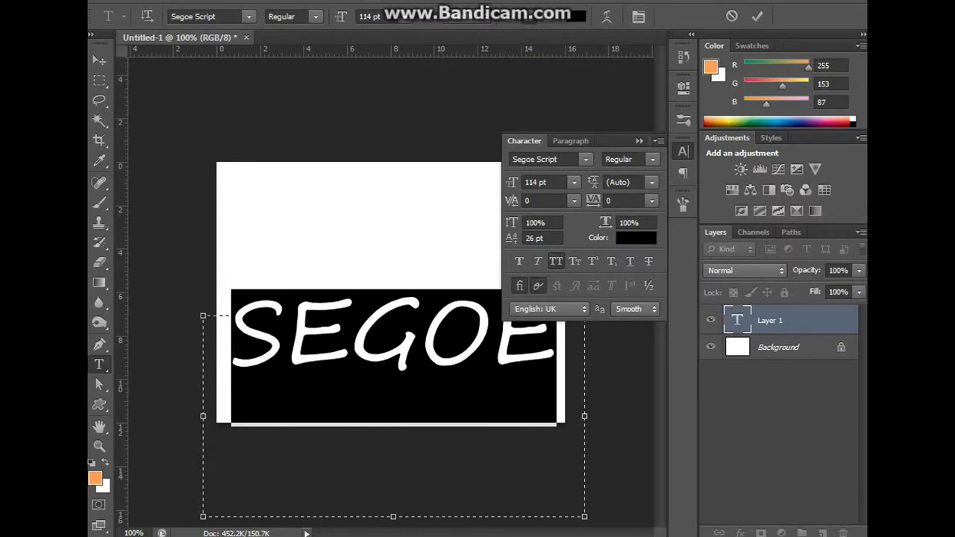
{"action": "left_click", "coordinate": [556, 261]}
Step: Retype the last four letters as "EGOE" to try Small Caps on them, and delete the whole word
{"action": "left_click_drag", "start_coordinate": [515, 350], "coordinate": [328, 346]}
{"action": "type", "text": "EGOE"}
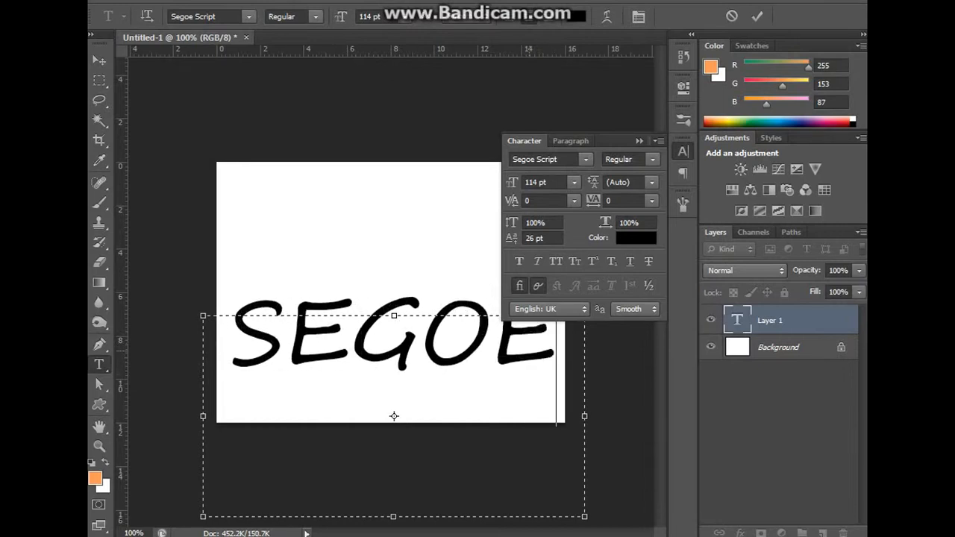
{"action": "left_click_drag", "start_coordinate": [556, 353], "coordinate": [279, 353]}
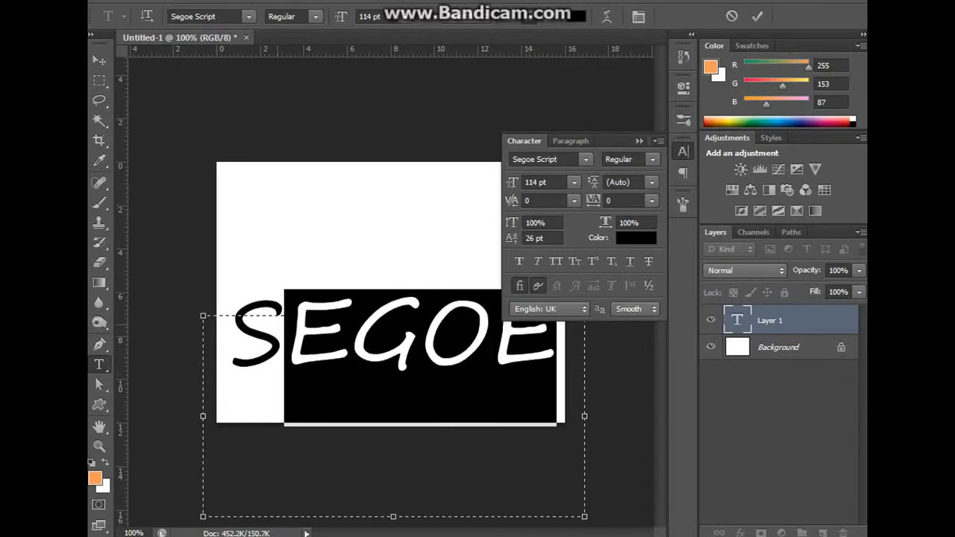
{"action": "left_click", "coordinate": [575, 261]}
{"action": "left_click_drag", "start_coordinate": [563, 353], "coordinate": [204, 353]}
{"action": "key", "text": "BackSpace"}
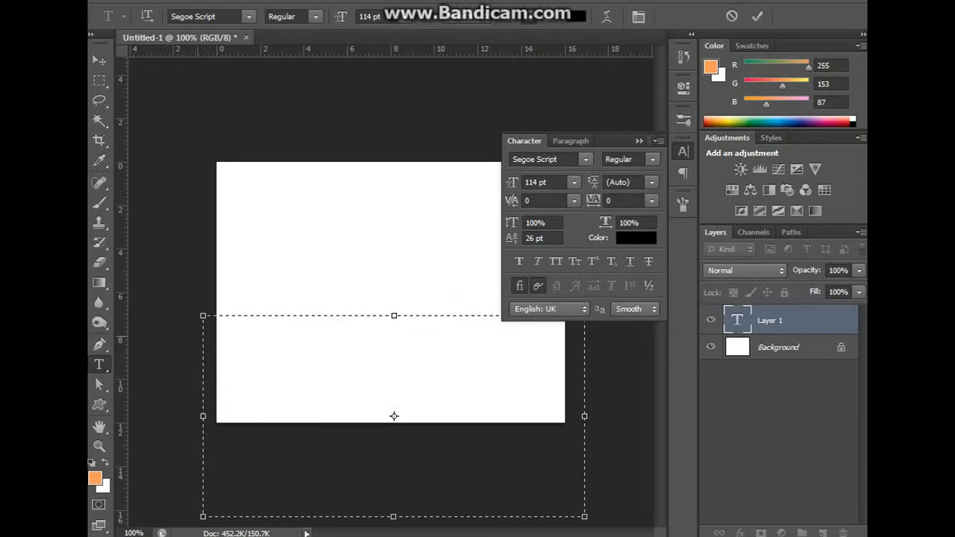
Step: Enter "Segoe" again, apply Small Caps to the letters "egoe", and leave the text deselected
{"action": "type", "text": "Se"}
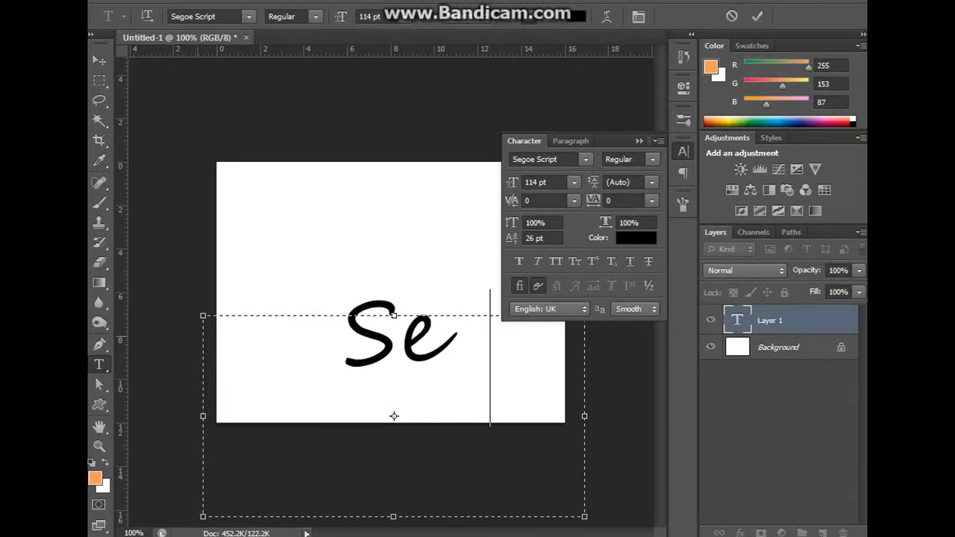
{"action": "type", "text": "goe"}
{"action": "key", "text": "shift+Left"}
{"action": "key", "text": "shift+Left"}
{"action": "key", "text": "shift+Left"}
{"action": "key", "text": "shift+Left"}
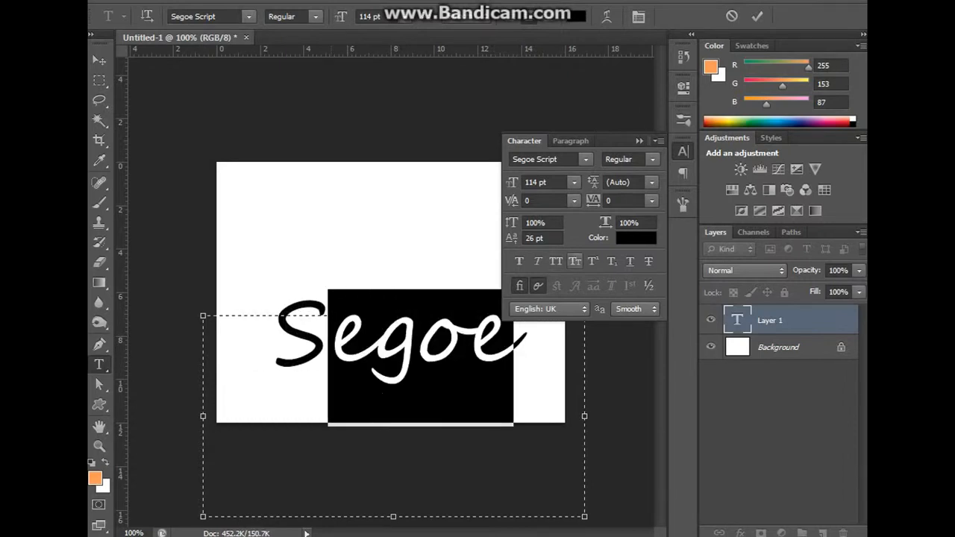
{"action": "left_click", "coordinate": [574, 262]}
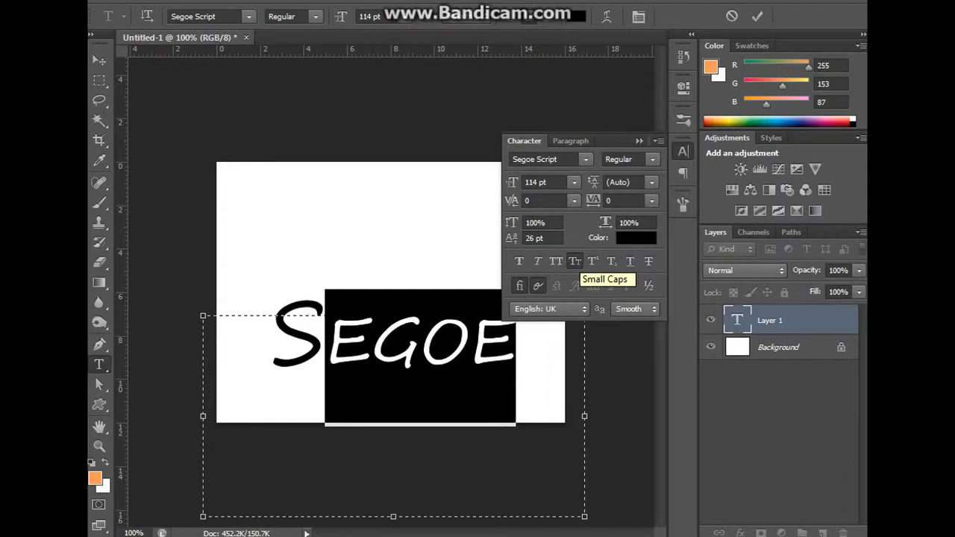
{"action": "left_click", "coordinate": [548, 361]}
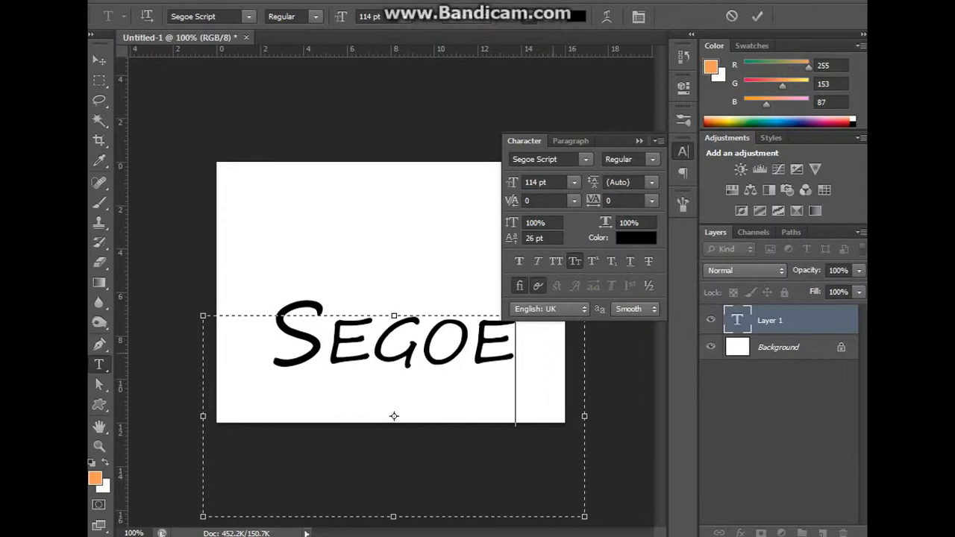
{"action": "left_click_drag", "start_coordinate": [547, 352], "coordinate": [279, 340]}
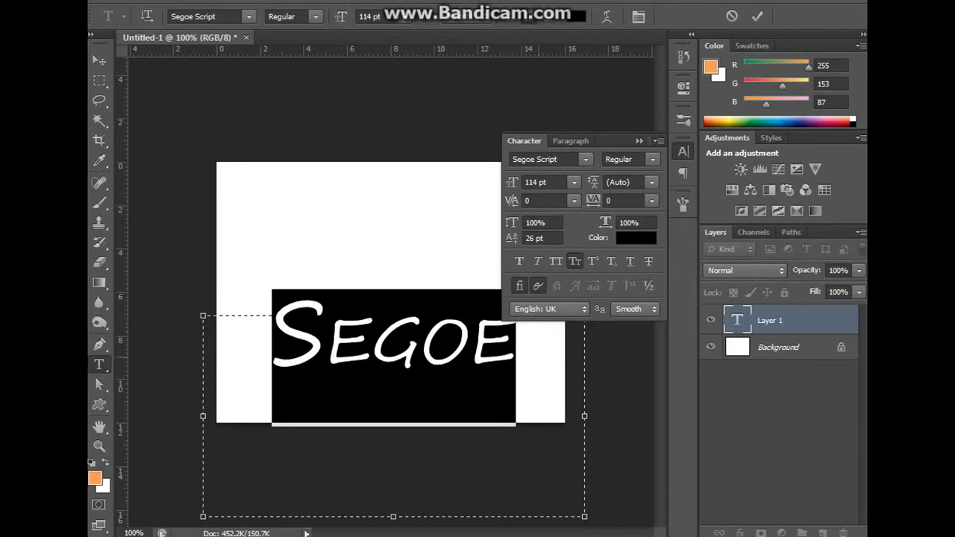
{"action": "left_click", "coordinate": [515, 352]}
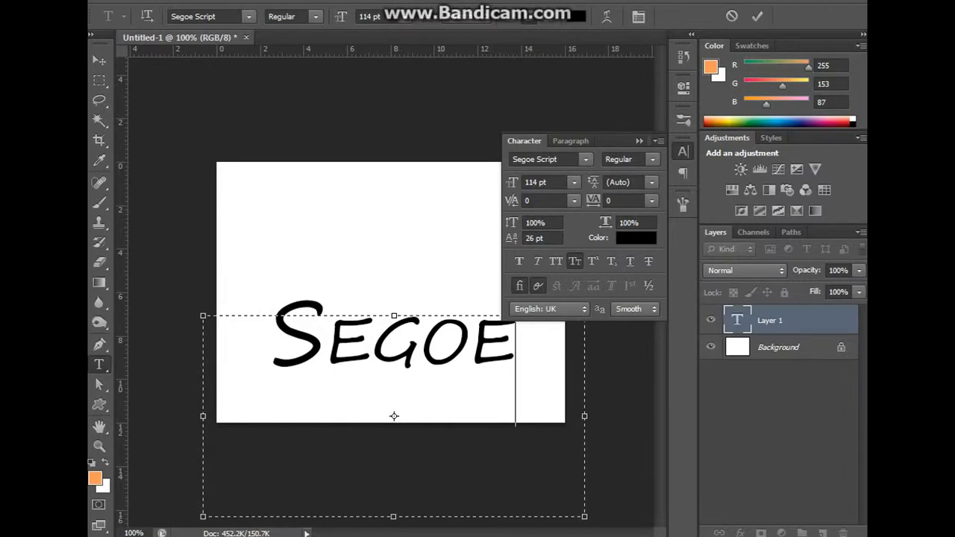
Step: Examine the available text languages and anti-aliasing methods without changing either setting
{"action": "left_click", "coordinate": [550, 309]}
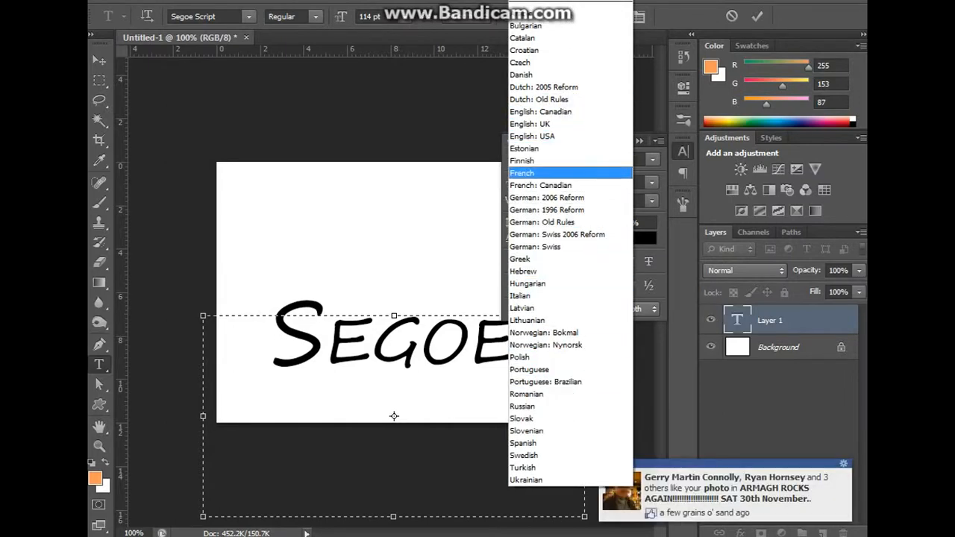
{"action": "key", "text": "Escape"}
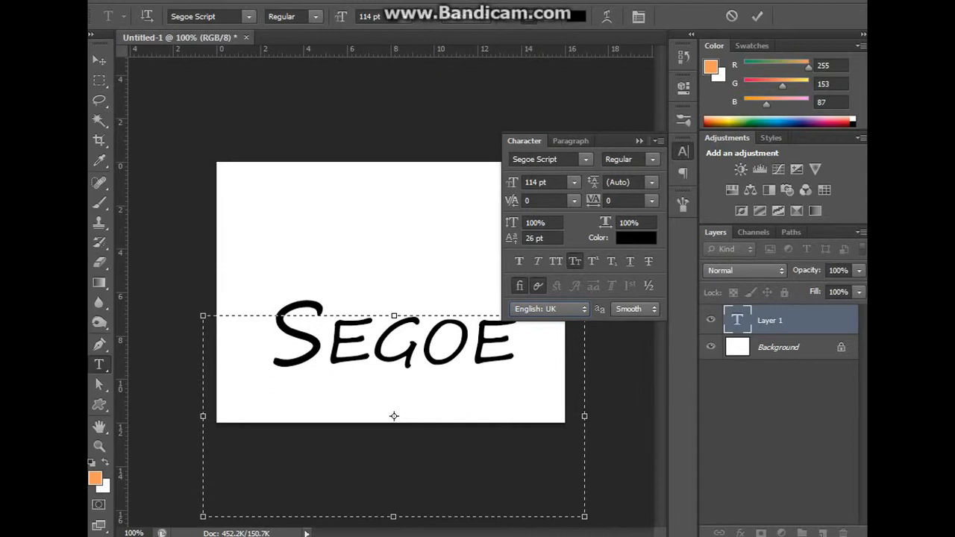
{"action": "left_click", "coordinate": [635, 309]}
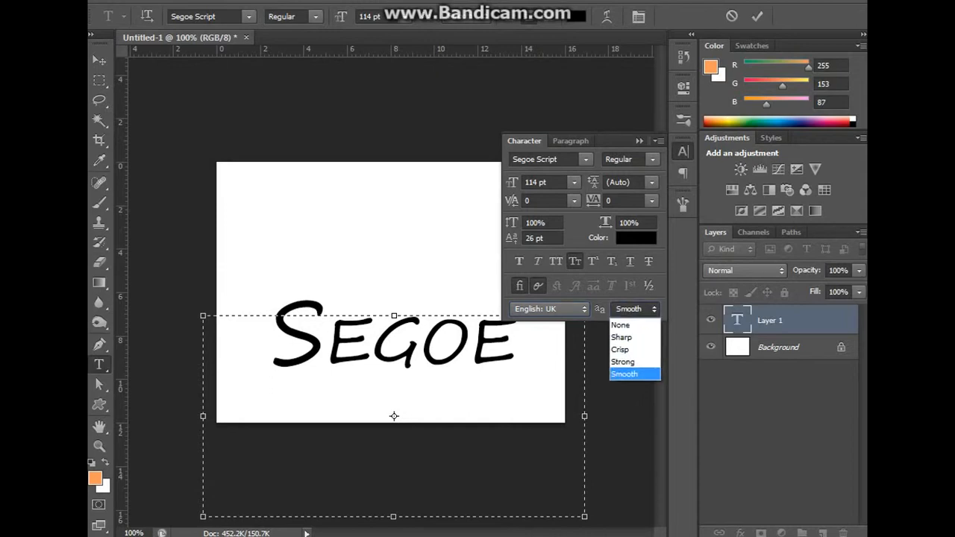
{"action": "key", "text": "Escape"}
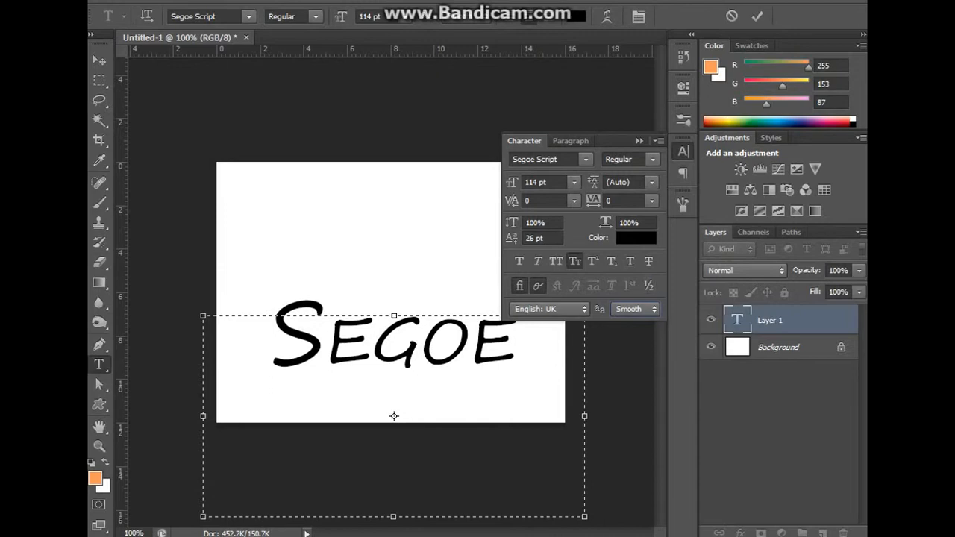
{"action": "left_click", "coordinate": [635, 308]}
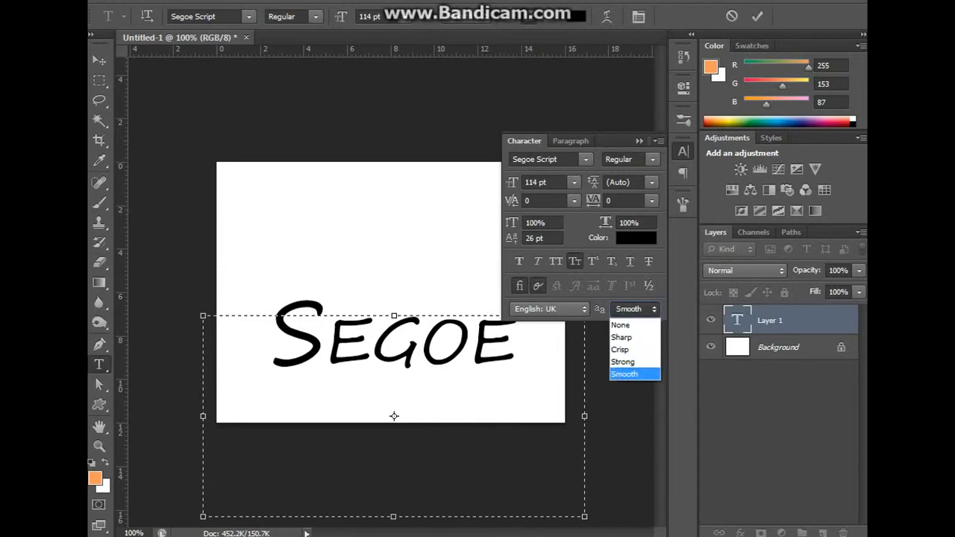
{"action": "left_click", "coordinate": [635, 309]}
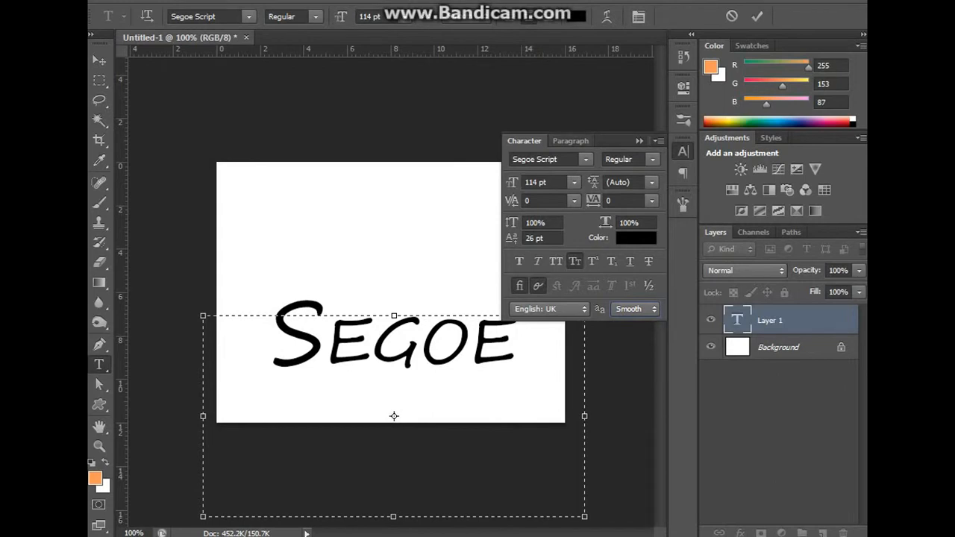
Step: Move the text box higher on the canvas and try left, right and centre alignment on the whole word
{"action": "left_click_drag", "start_coordinate": [551, 359], "coordinate": [541, 284]}
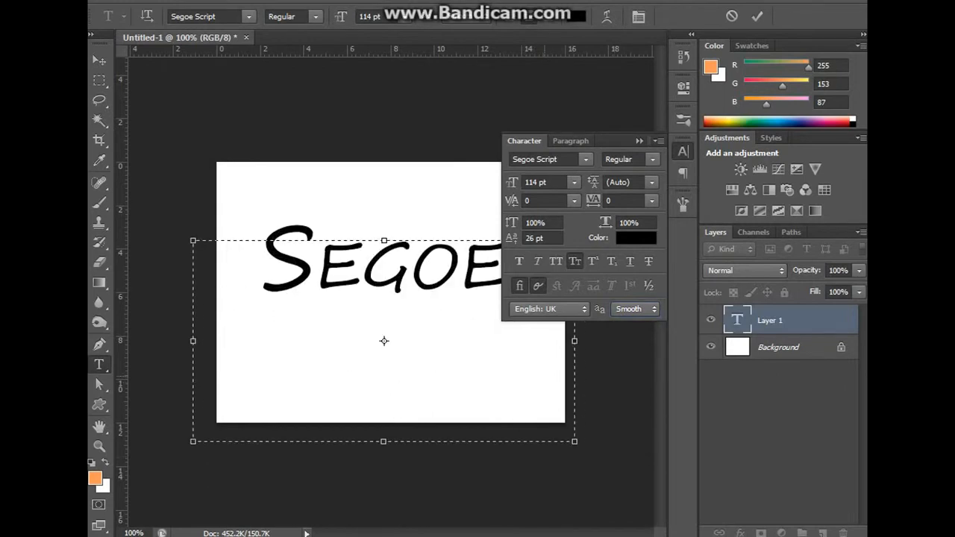
{"action": "key", "text": "ctrl+a"}
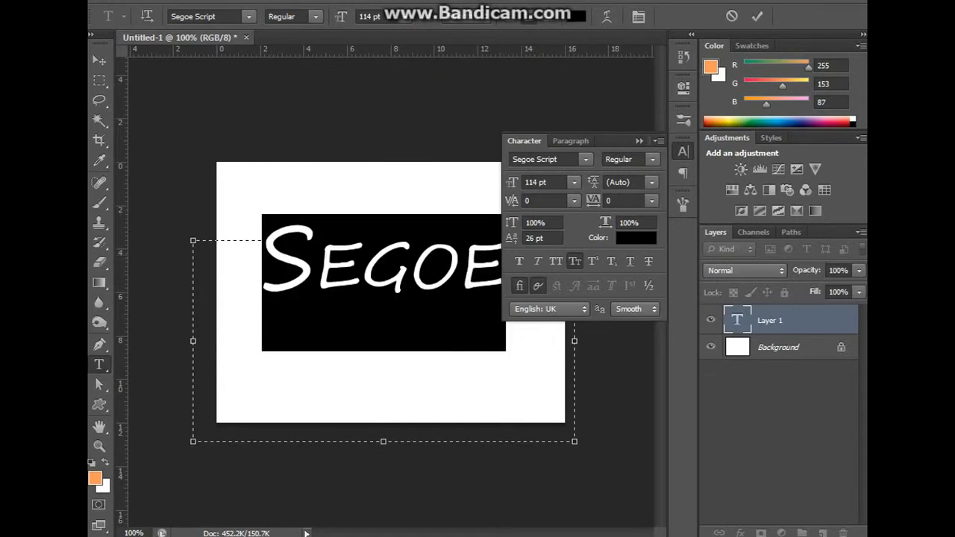
{"action": "left_click", "coordinate": [570, 141]}
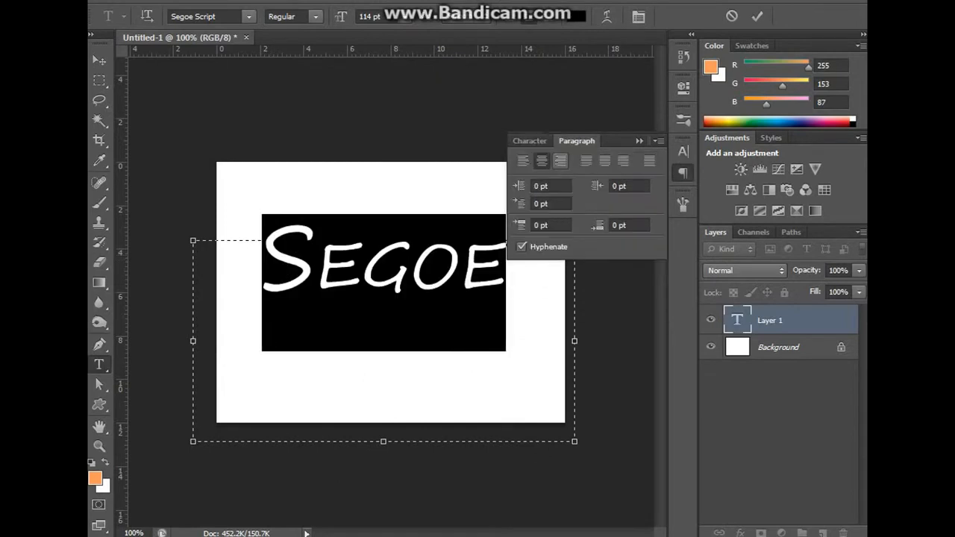
{"action": "left_click", "coordinate": [523, 161]}
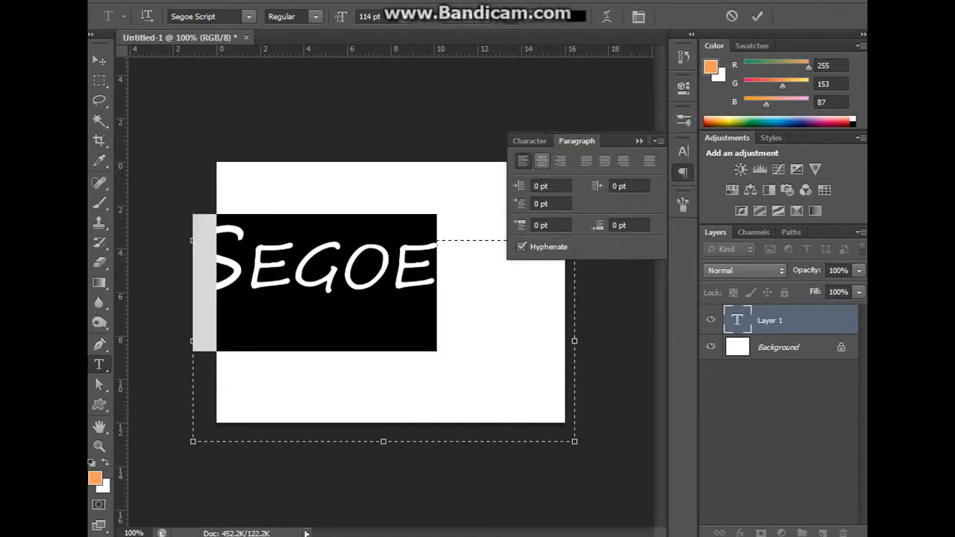
{"action": "left_click", "coordinate": [561, 160]}
{"action": "left_click", "coordinate": [542, 161]}
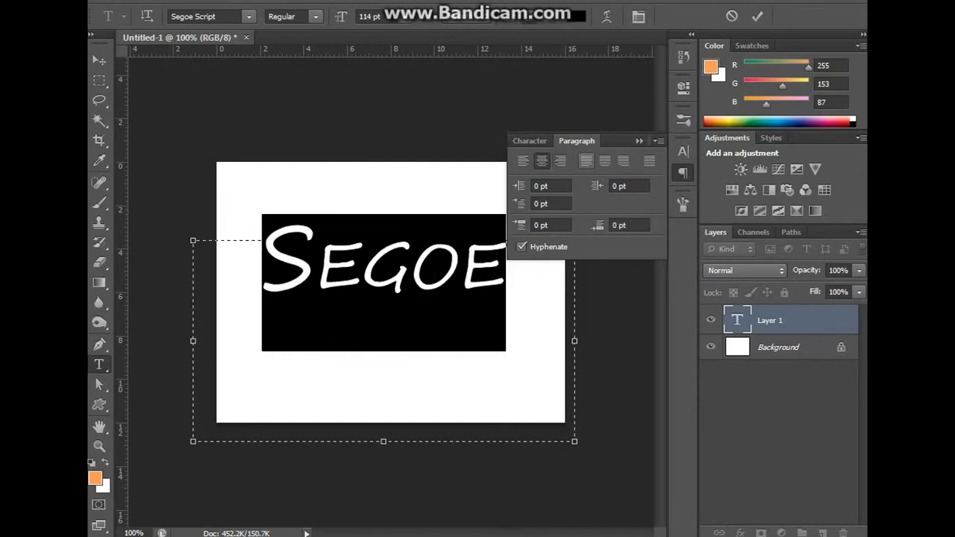
Step: Justify the word with its last line left-aligned, move the text box inside the canvas's left edge and narrow it
{"action": "left_click", "coordinate": [587, 160]}
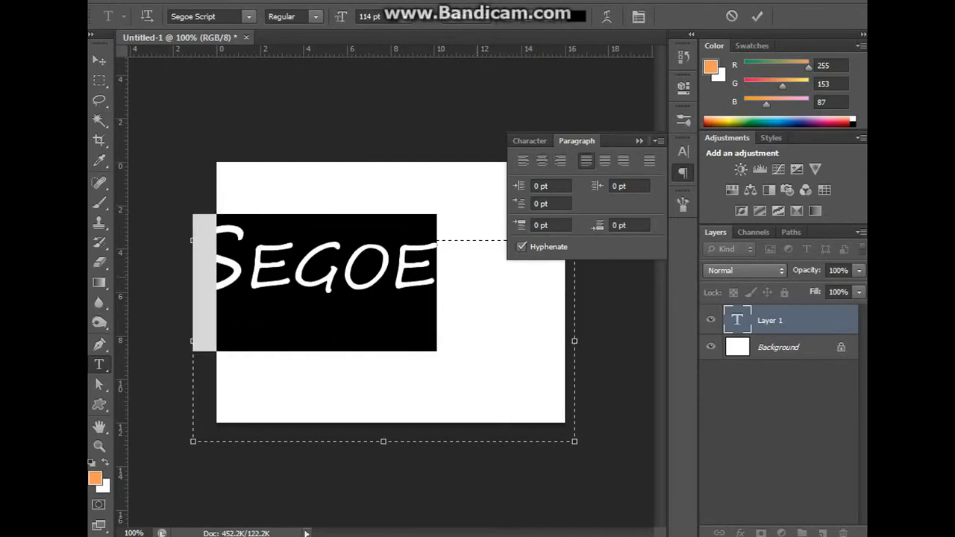
{"action": "left_click_drag", "start_coordinate": [625, 394], "coordinate": [649, 392]}
{"action": "left_click", "coordinate": [462, 309]}
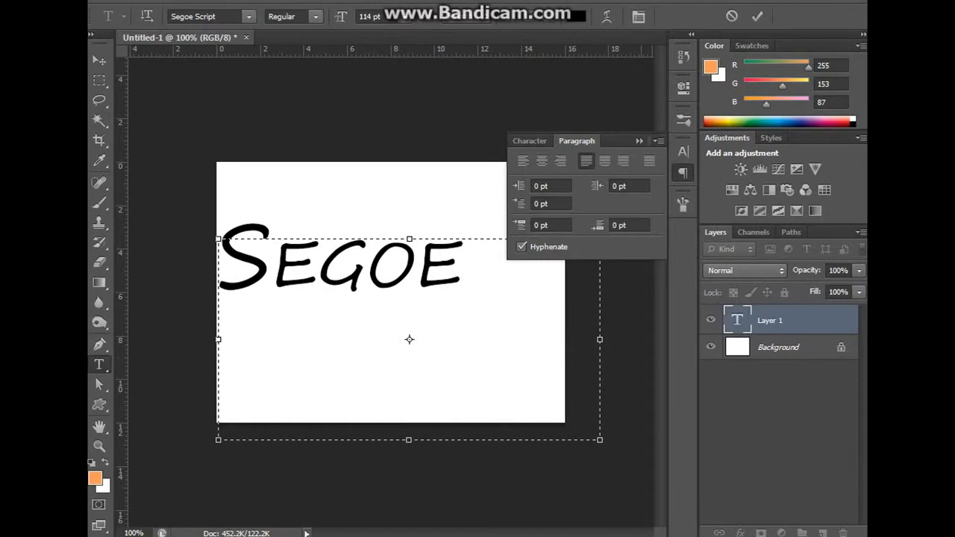
{"action": "left_click_drag", "start_coordinate": [599, 440], "coordinate": [538, 438]}
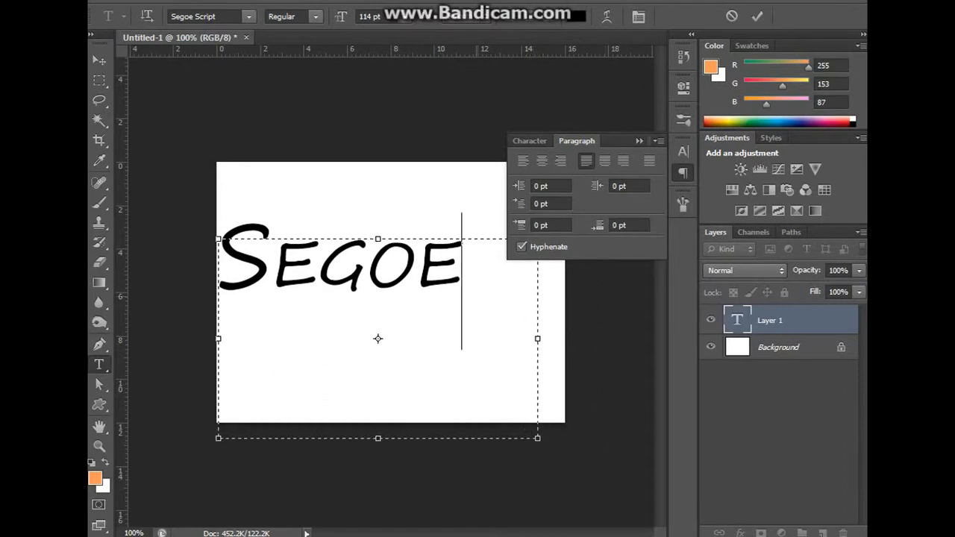
Step: Append "dfgasdfsdf" to the word and try justifying the text with the last line left, centred and right
{"action": "type", "text": "dfgasdfg"}
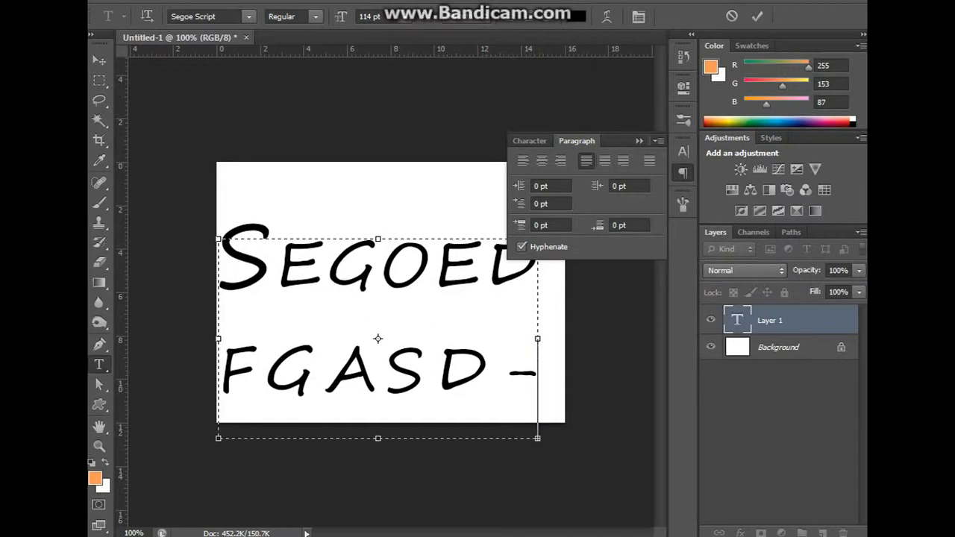
{"action": "left_click", "coordinate": [605, 160]}
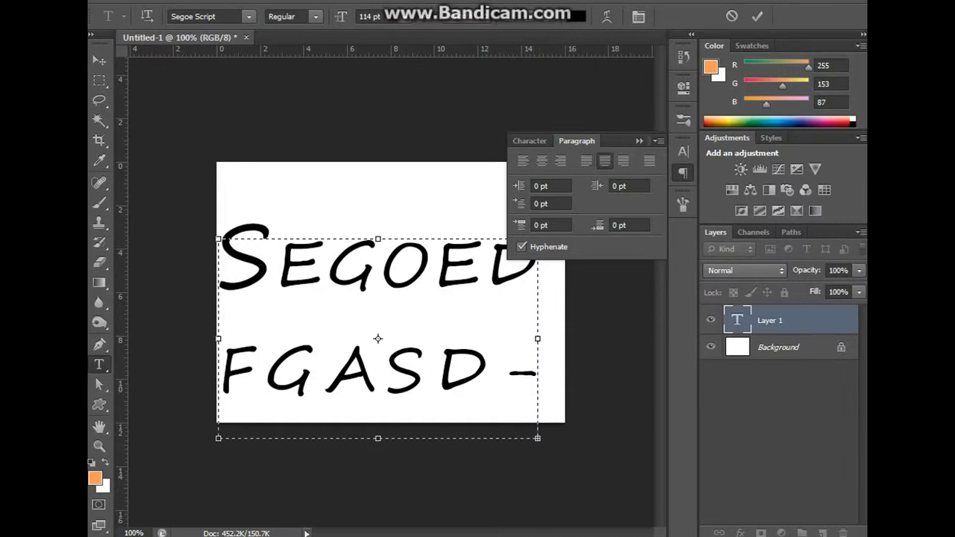
{"action": "key", "text": "ctrl+a"}
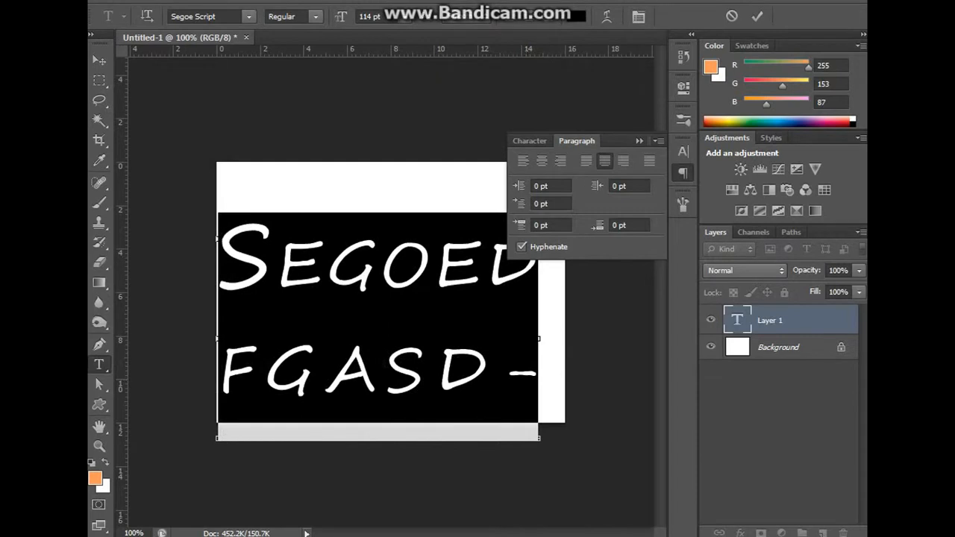
{"action": "left_click", "coordinate": [586, 161]}
{"action": "left_click", "coordinate": [604, 160]}
{"action": "left_click", "coordinate": [623, 161]}
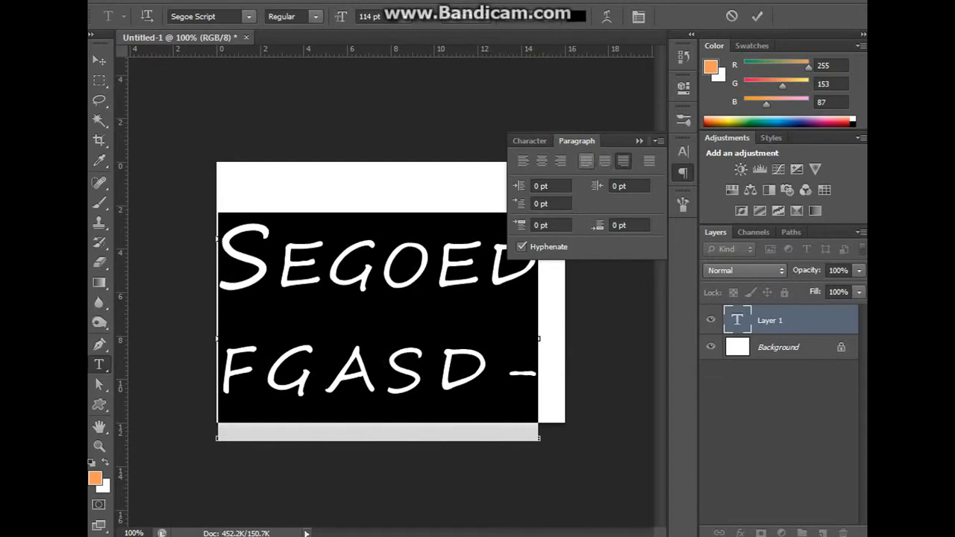
{"action": "left_click", "coordinate": [537, 380]}
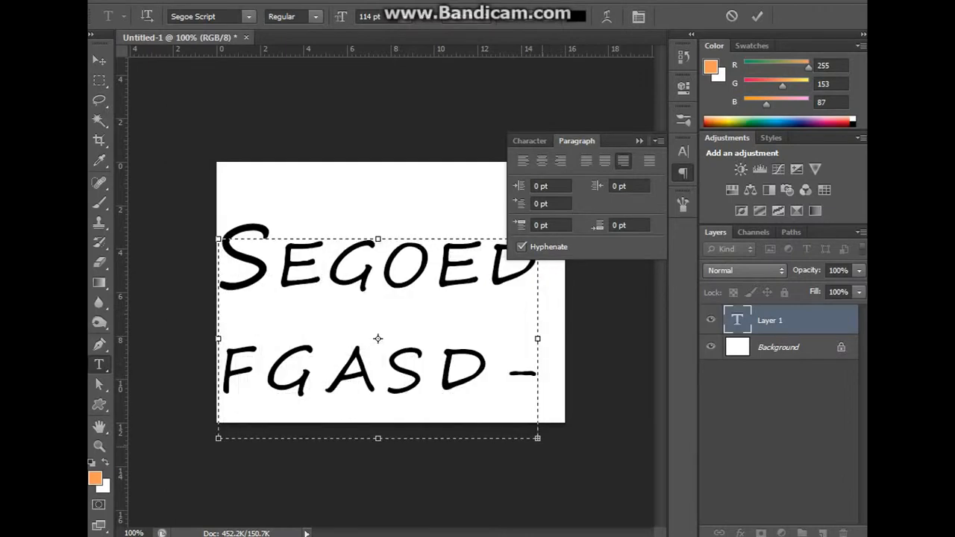
Step: Extend the text box downward, move it up, and compare left and right last-line justification on all the text
{"action": "left_click_drag", "start_coordinate": [378, 438], "coordinate": [377, 509]}
{"action": "left_click_drag", "start_coordinate": [378, 365], "coordinate": [385, 308]}
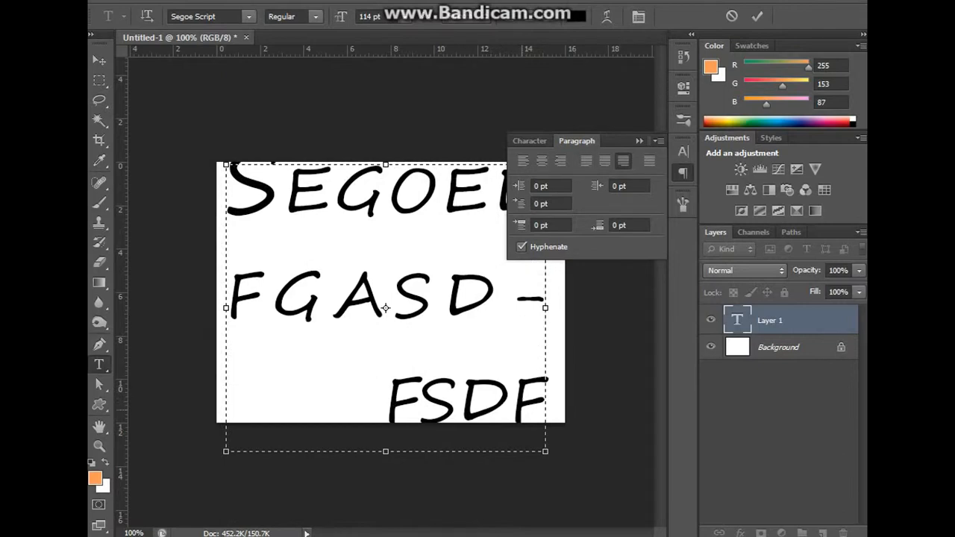
{"action": "key", "text": "ctrl+a"}
{"action": "left_click", "coordinate": [587, 160]}
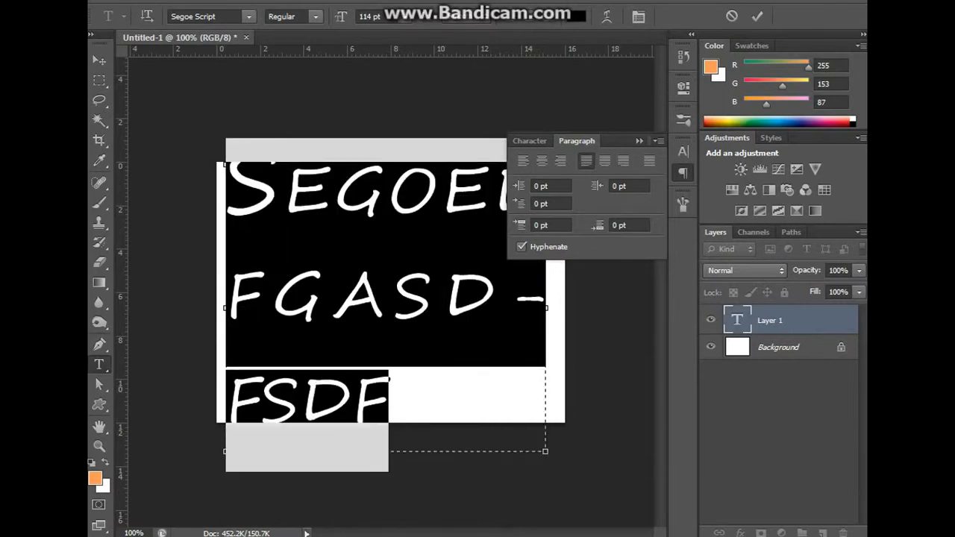
{"action": "left_click", "coordinate": [624, 161]}
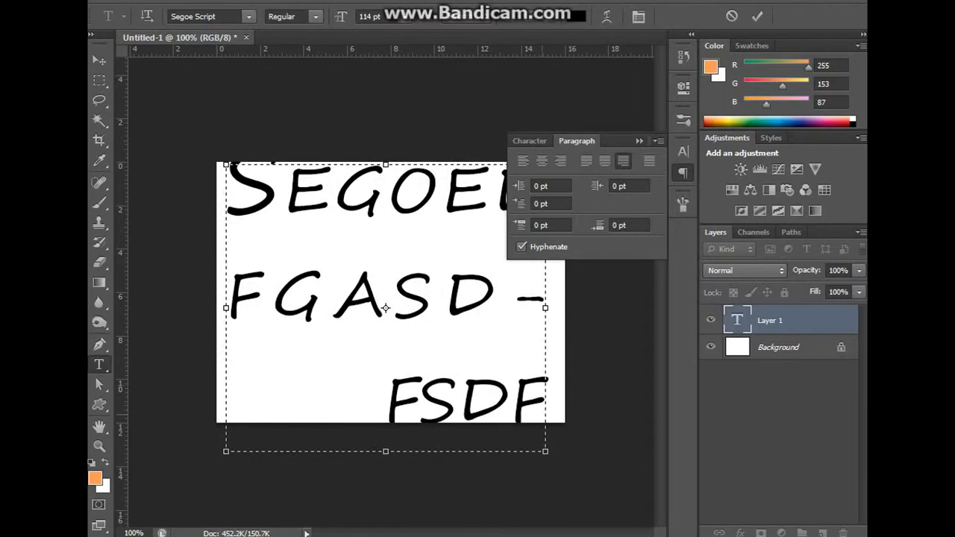
Step: Fully justify all lines of the text and add the letters "DFF" to the end of the last line
{"action": "key", "text": "ctrl+a"}
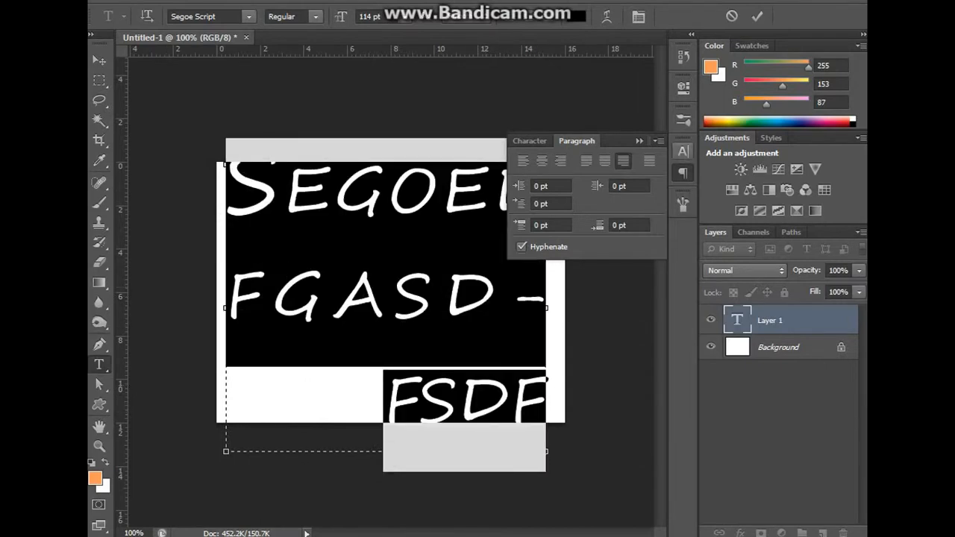
{"action": "left_click", "coordinate": [650, 160]}
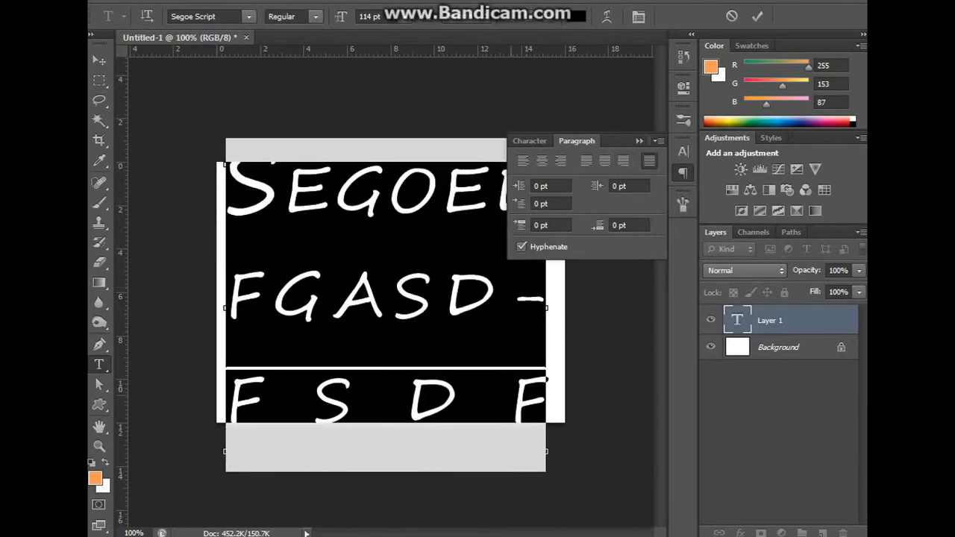
{"action": "left_click", "coordinate": [510, 397]}
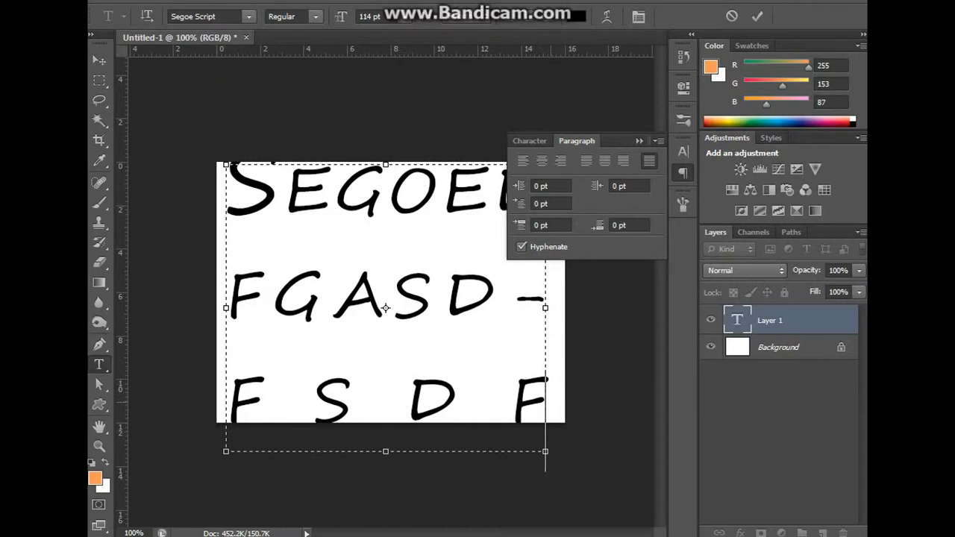
{"action": "type", "text": "DF"}
{"action": "key", "text": "BackSpace"}
{"action": "type", "text": "-"}
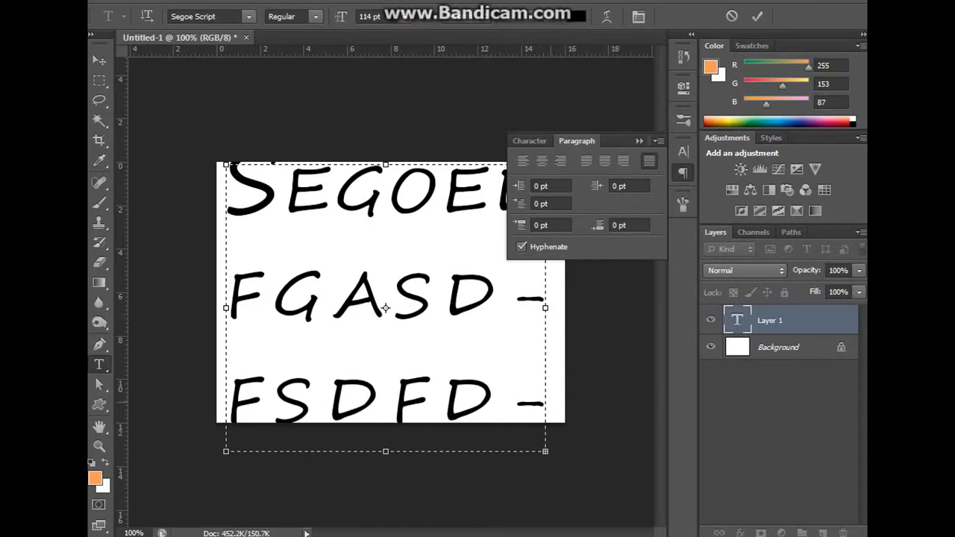
{"action": "key", "text": "BackSpace"}
{"action": "type", "text": "FF"}
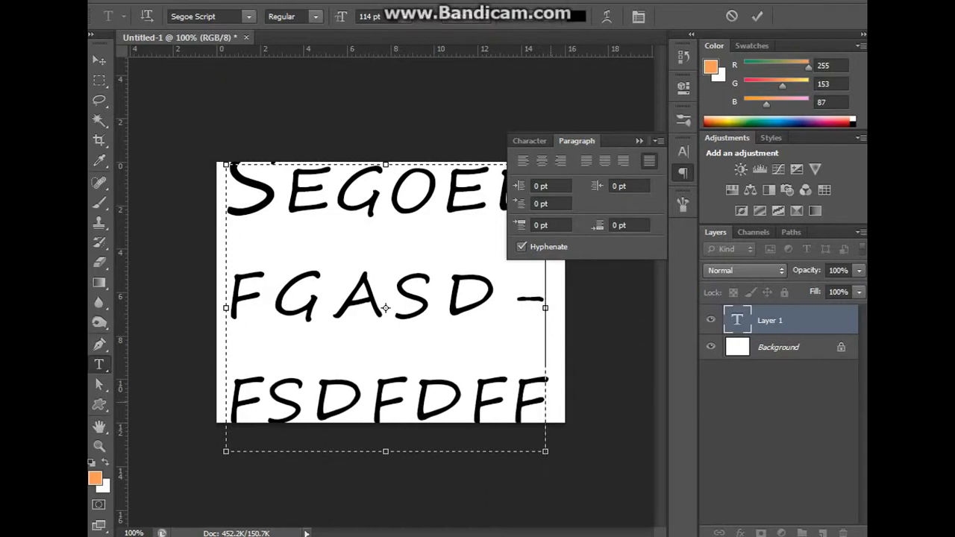
Step: Delete the third line and the end of the second line, keeping "FGAS" there
{"action": "key", "text": "BackSpace"}
{"action": "key", "text": "BackSpace"}
{"action": "key", "text": "BackSpace"}
{"action": "key", "text": "BackSpace"}
{"action": "key", "text": "BackSpace"}
{"action": "key", "text": "BackSpace"}
{"action": "key", "text": "BackSpace"}
{"action": "key", "text": "BackSpace"}
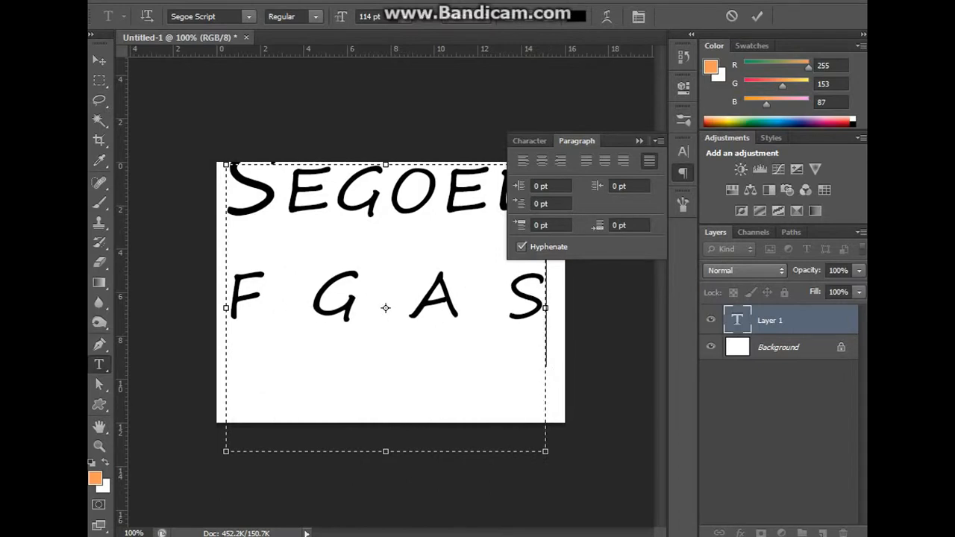
Step: Centre all the text and append the letters "fghdgfhgf" after "FGAS"
{"action": "left_click", "coordinate": [551, 186]}
{"action": "left_click_drag", "start_coordinate": [543, 314], "coordinate": [228, 187]}
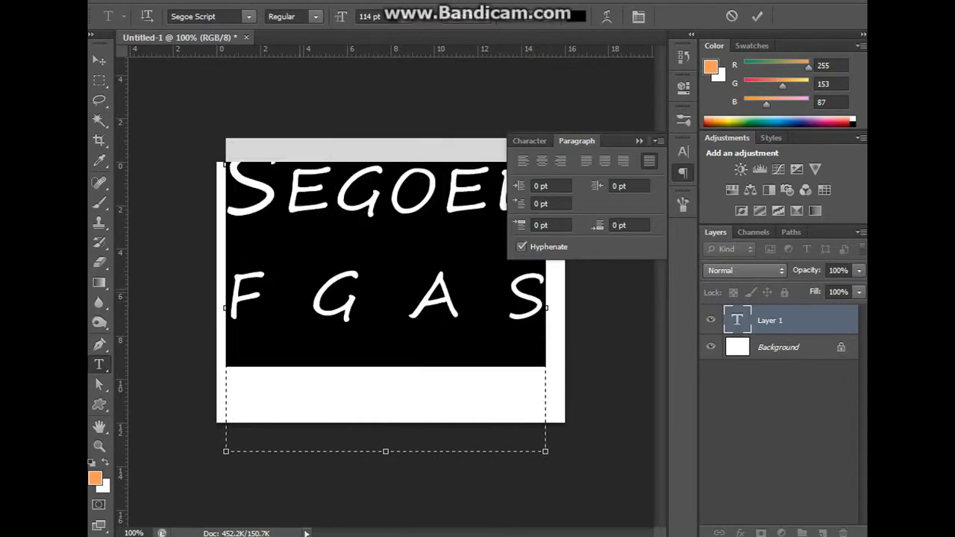
{"action": "left_click", "coordinate": [542, 161]}
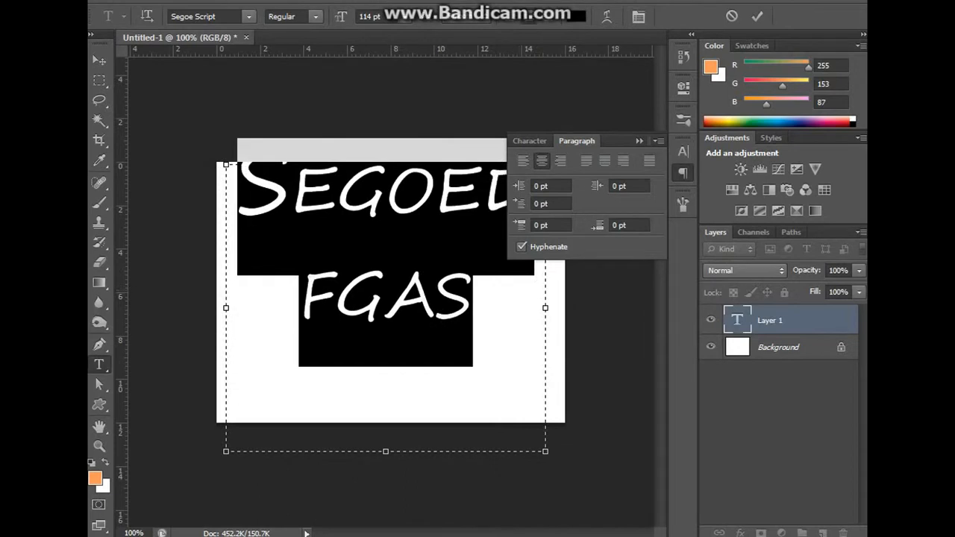
{"action": "left_click", "coordinate": [548, 186]}
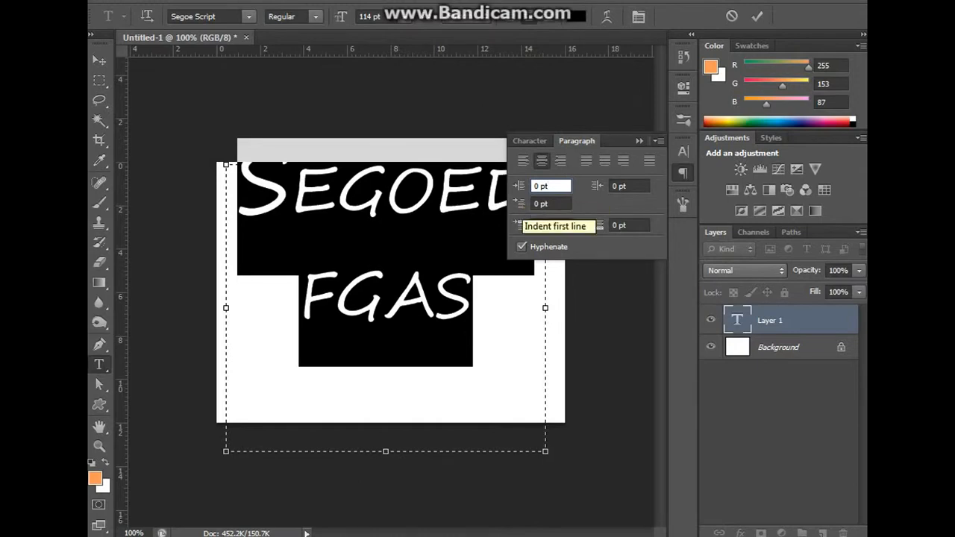
{"action": "left_click", "coordinate": [385, 308]}
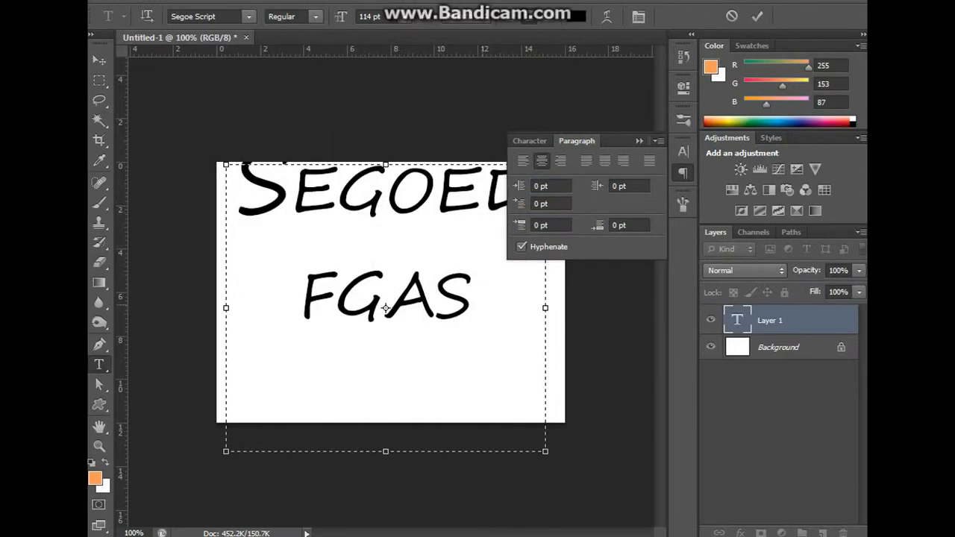
{"action": "type", "text": "fghdgf"}
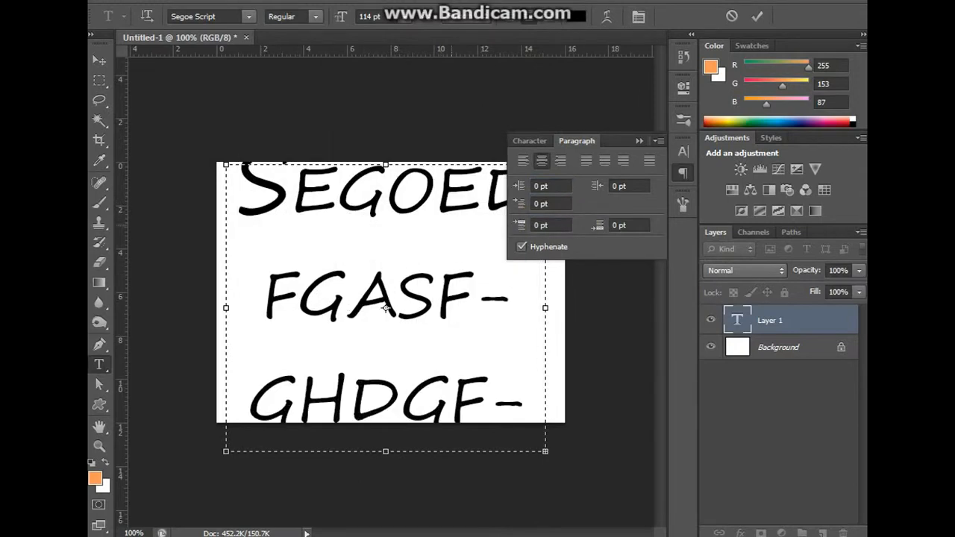
Step: Try a left indent of -4.3 pt on all the text and reset it to 0 pt
{"action": "key", "text": "ctrl+a"}
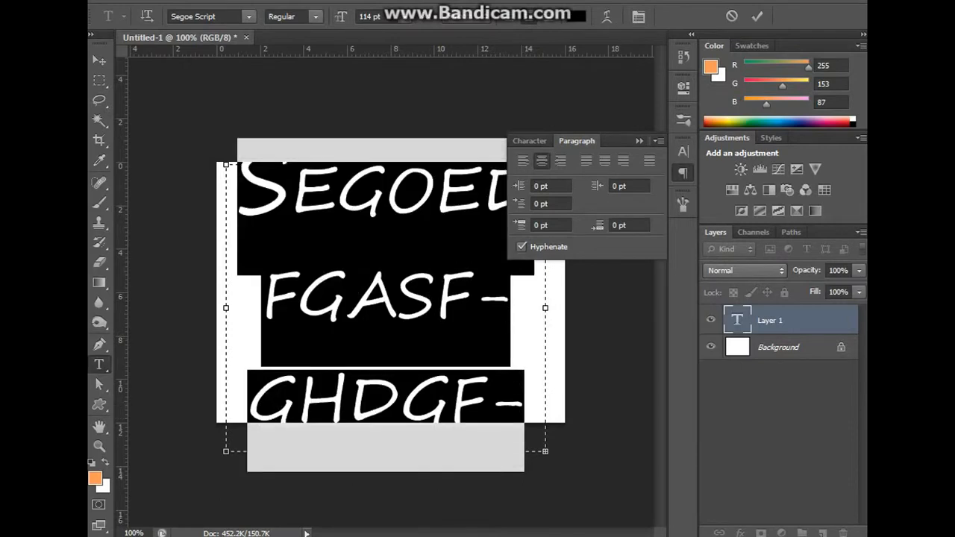
{"action": "left_click_drag", "start_coordinate": [519, 186], "coordinate": [487, 186]}
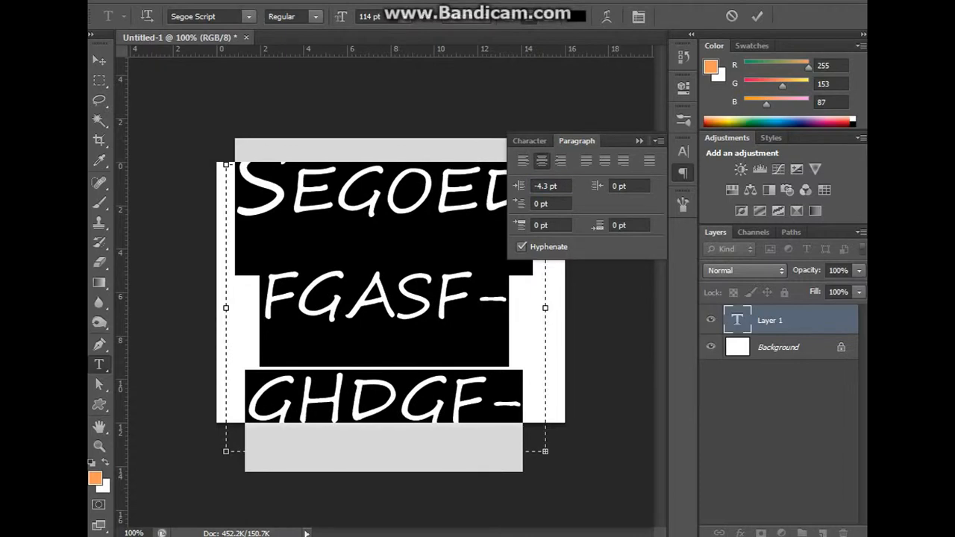
{"action": "left_click", "coordinate": [551, 186]}
{"action": "type", "text": "0"}
{"action": "key", "text": "Return"}
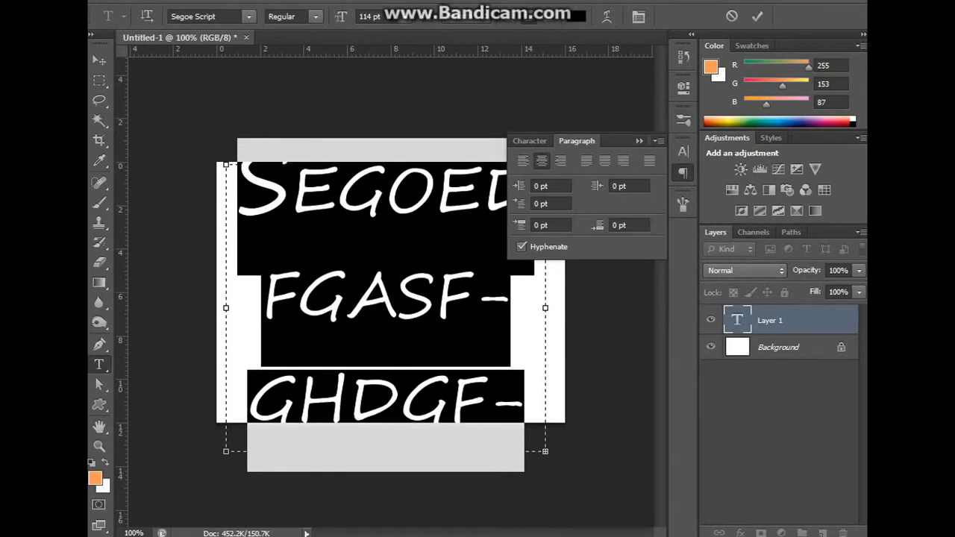
Step: Compare the text with hyphenation off and on, and leave hyphenation turned off
{"action": "left_click", "coordinate": [521, 246]}
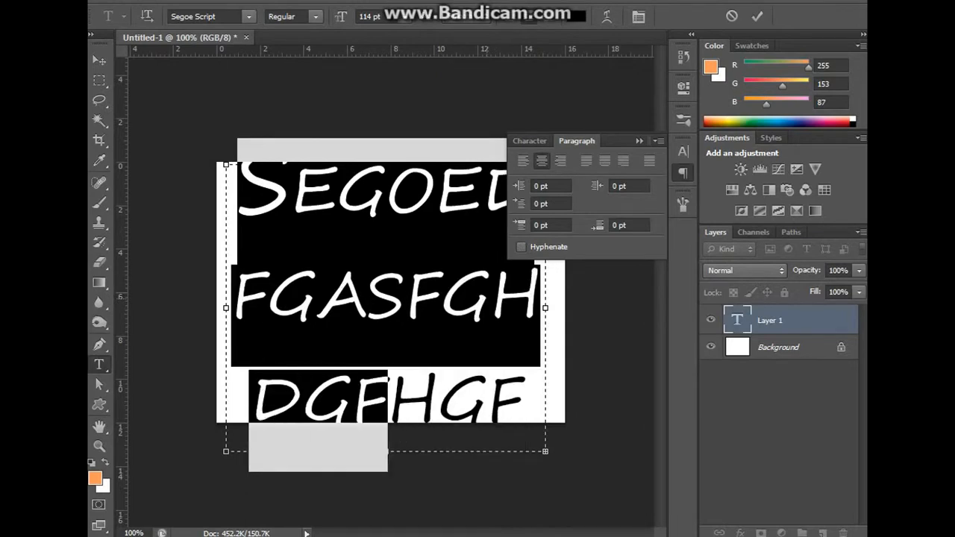
{"action": "left_click", "coordinate": [522, 246]}
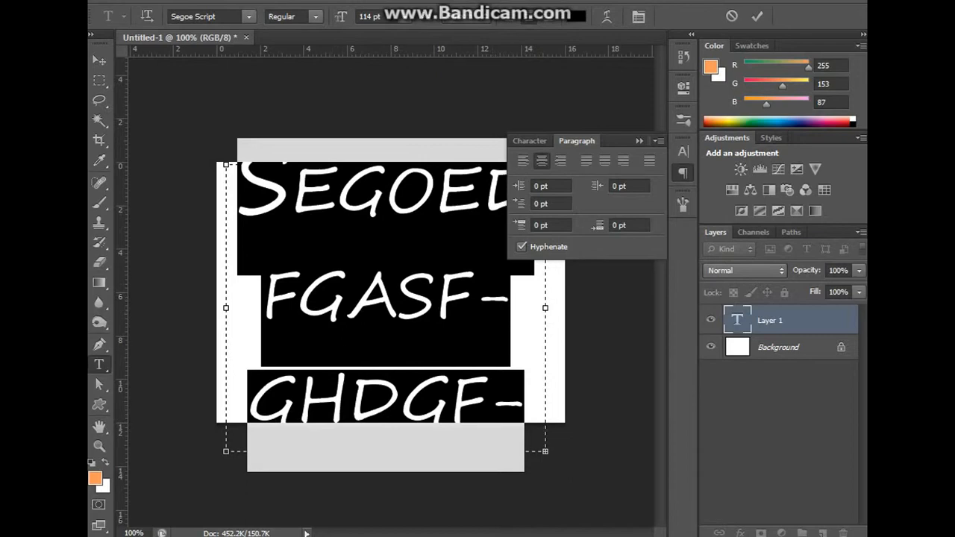
{"action": "left_click", "coordinate": [522, 246]}
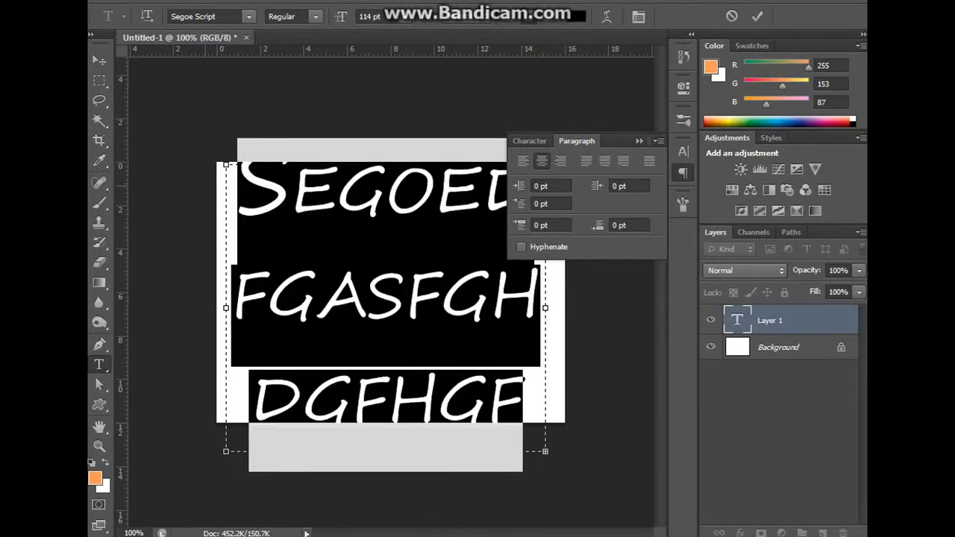
Step: Replace all the text with the letter "H" and delete it to empty the text box
{"action": "type", "text": "H"}
{"action": "key", "text": "ctrl+a"}
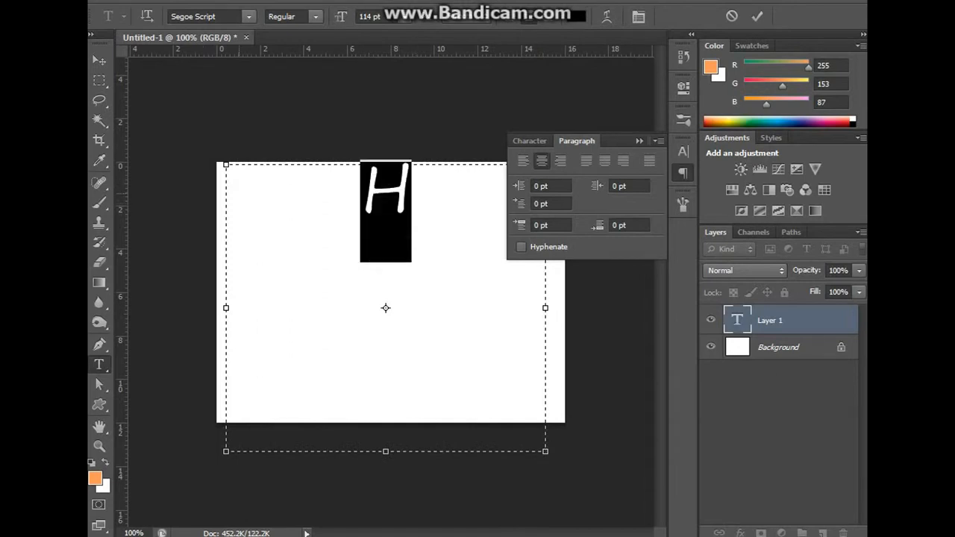
{"action": "key", "text": "BackSpace"}
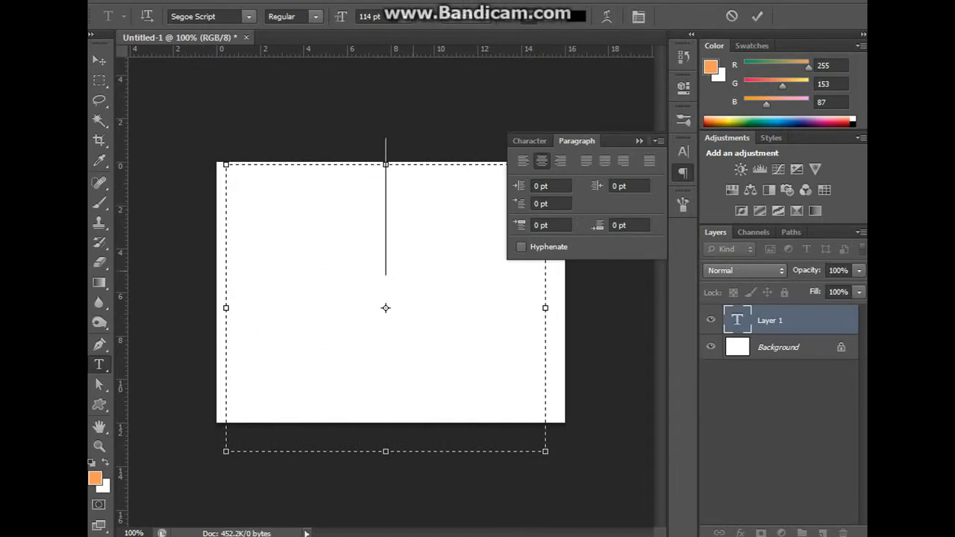
Step: Enter "TUTORIA" on the first line of the empty text box and remove the stray characters on the second line
{"action": "type", "text": "TUTORIAL"}
{"action": "key", "text": "Return"}
{"action": "type", "text": "Lj"}
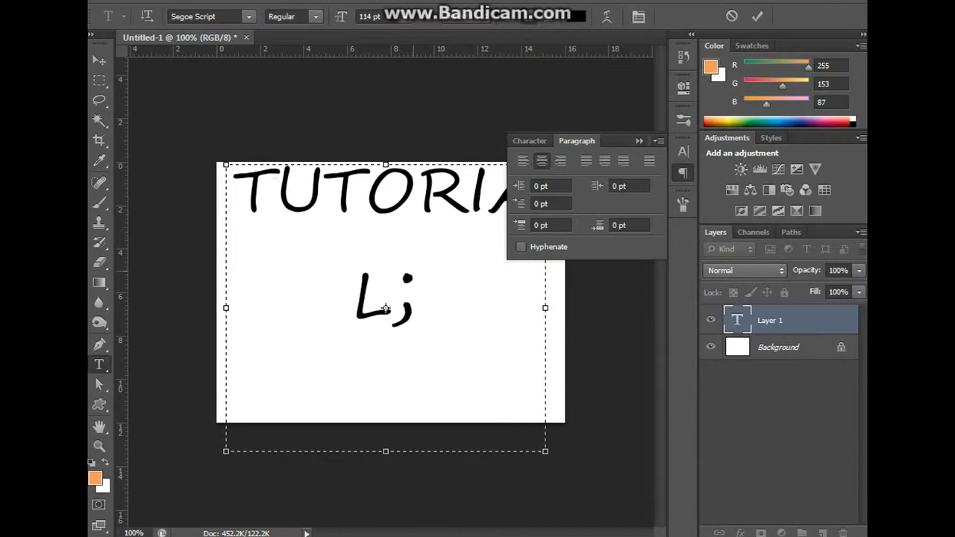
{"action": "key", "text": "BackSpace"}
{"action": "key", "text": "BackSpace"}
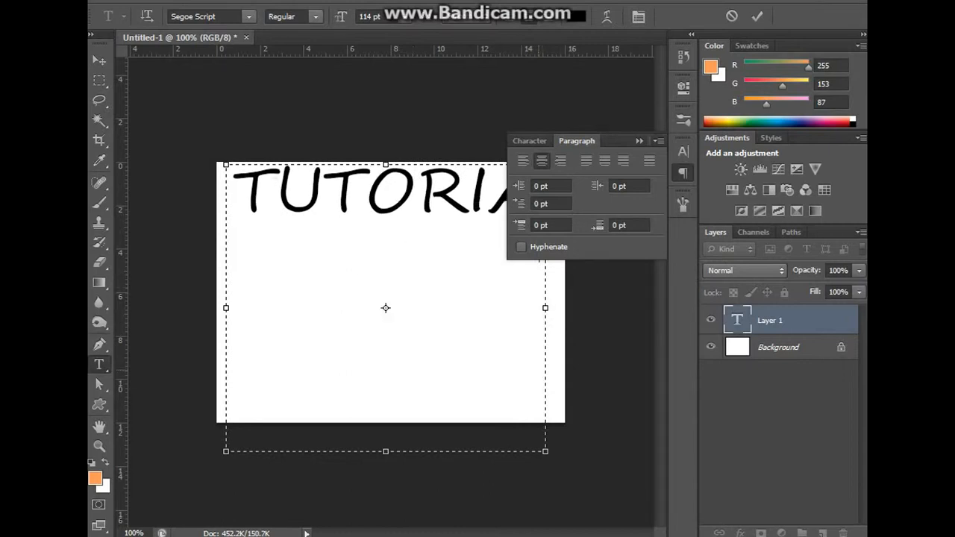
Step: Widen the text box and centre it over the canvas, complete the word as "TUTORIAL", hide the Paragraph settings and commit the text
{"action": "left_click_drag", "start_coordinate": [545, 451], "coordinate": [617, 454]}
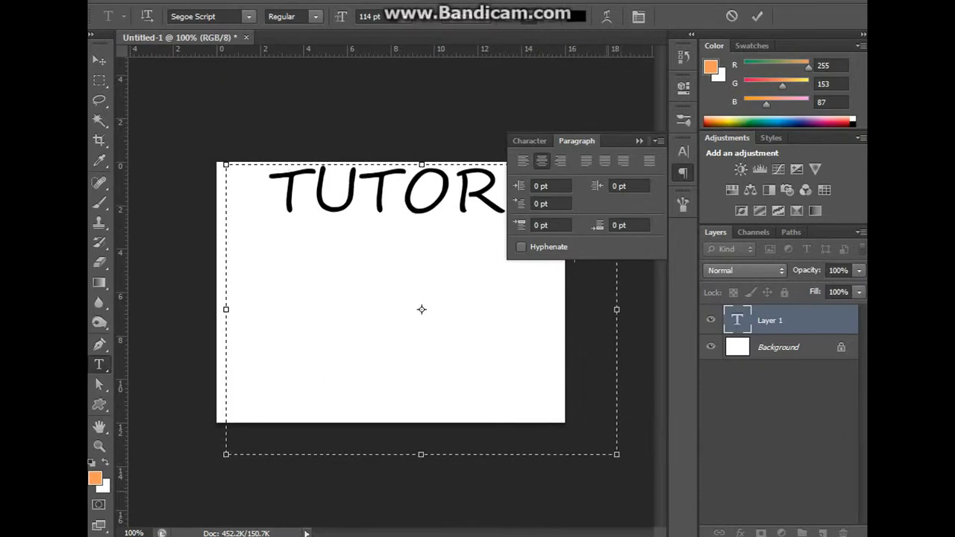
{"action": "left_click_drag", "start_coordinate": [422, 309], "coordinate": [390, 388]}
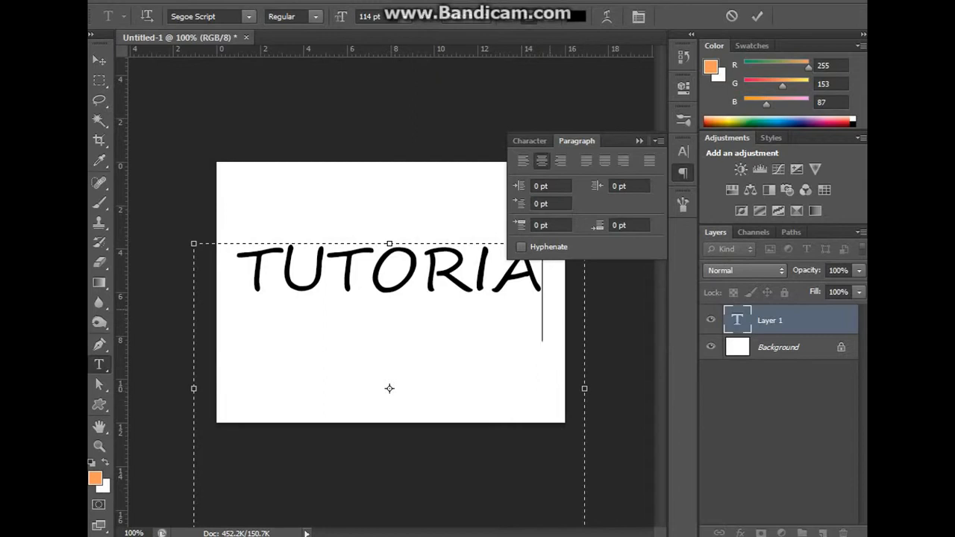
{"action": "type", "text": "L"}
{"action": "key", "text": "ctrl+a"}
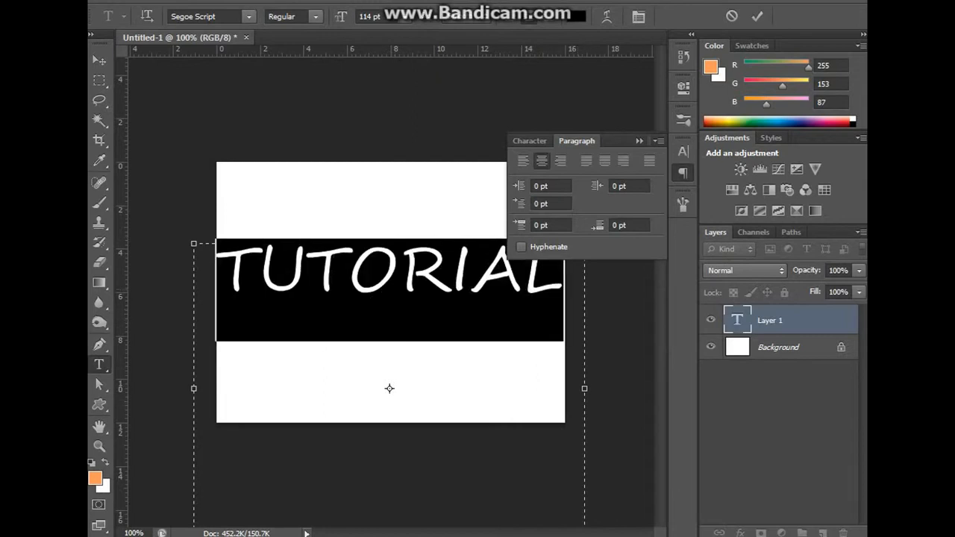
{"action": "left_click", "coordinate": [683, 173]}
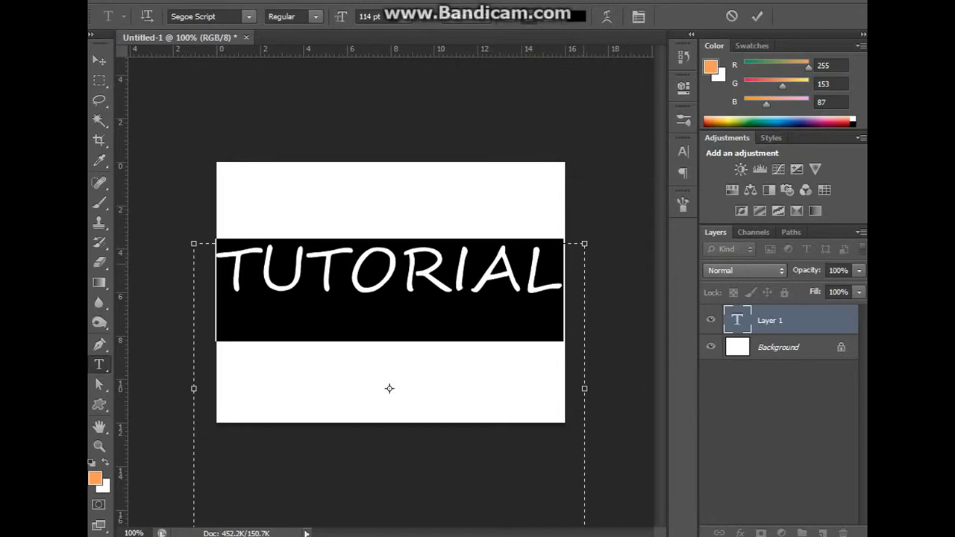
{"action": "key", "text": "ctrl+Return"}
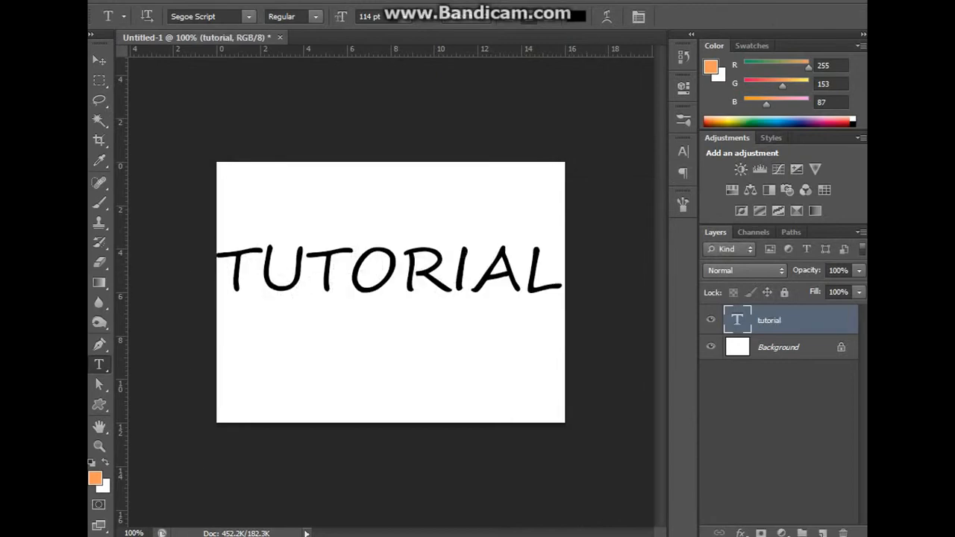
Step: Create a work path from the tutorial text layer
{"action": "right_click", "coordinate": [792, 320]}
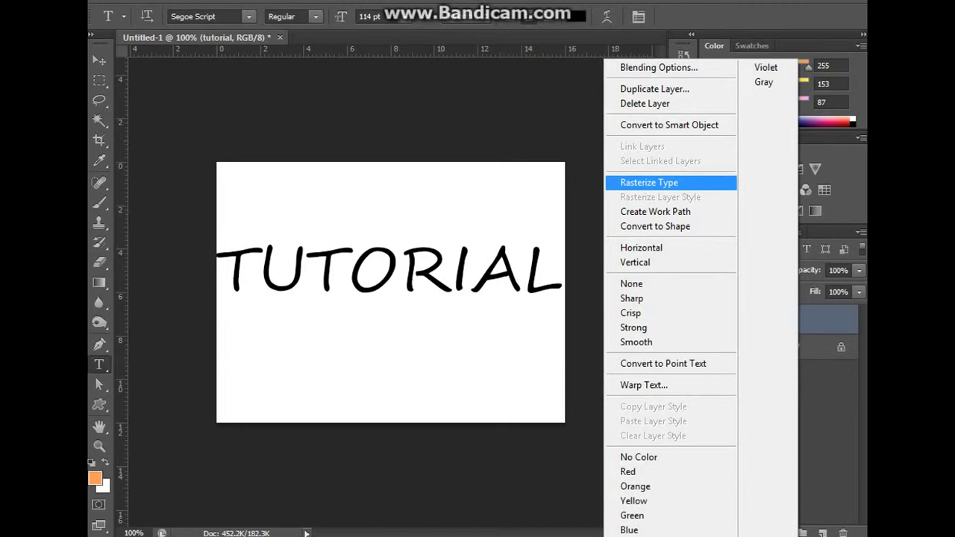
{"action": "left_click", "coordinate": [656, 211]}
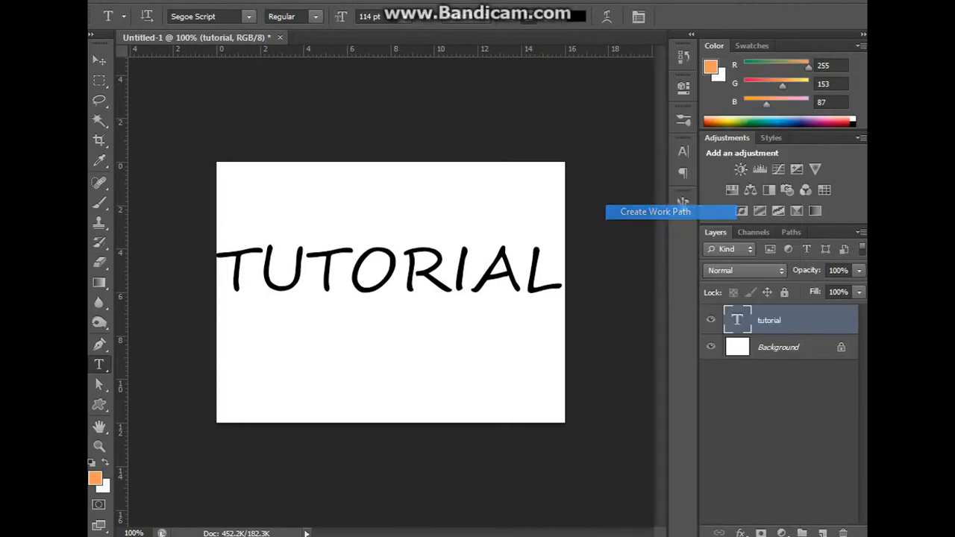
Step: Try converting the tutorial text layer to a shape and undo the conversion
{"action": "right_click", "coordinate": [739, 320]}
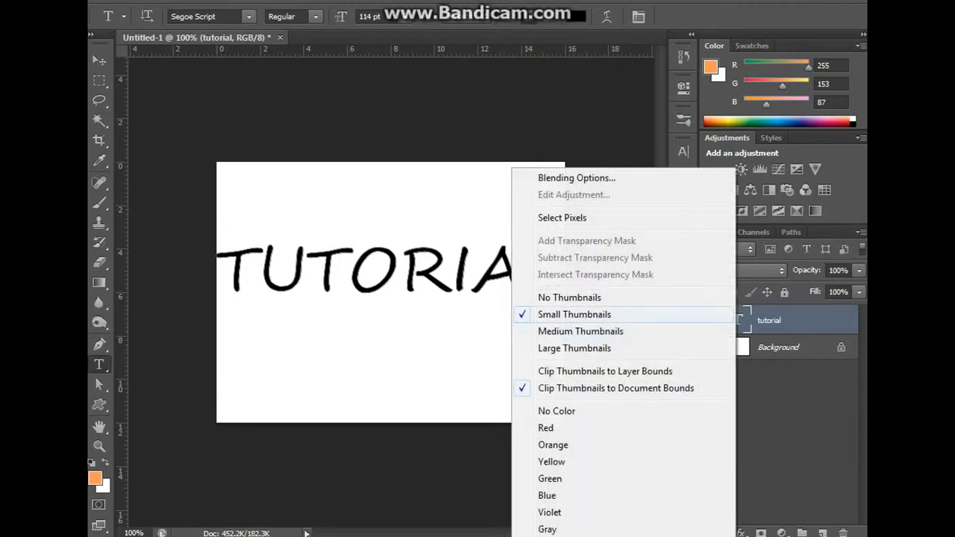
{"action": "left_click", "coordinate": [818, 320]}
{"action": "right_click", "coordinate": [824, 320]}
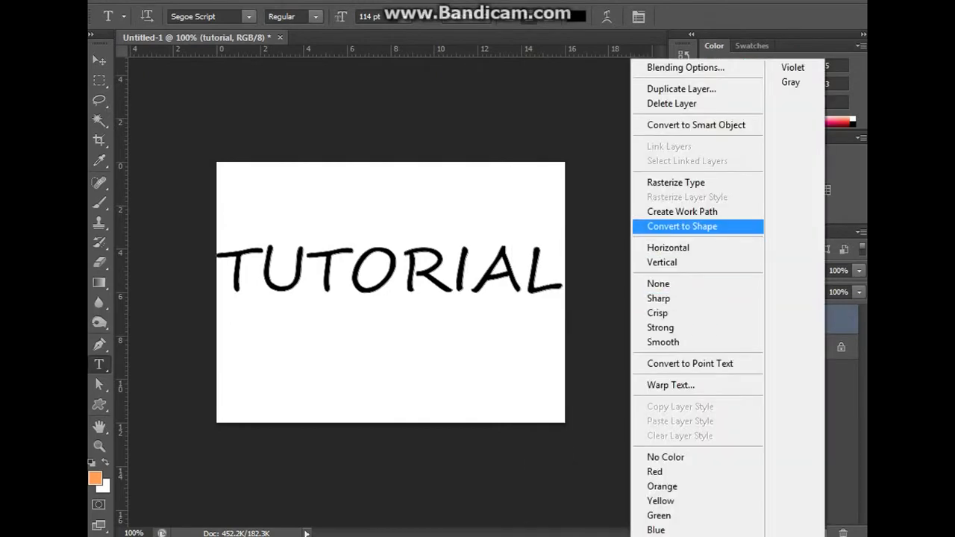
{"action": "left_click", "coordinate": [675, 226]}
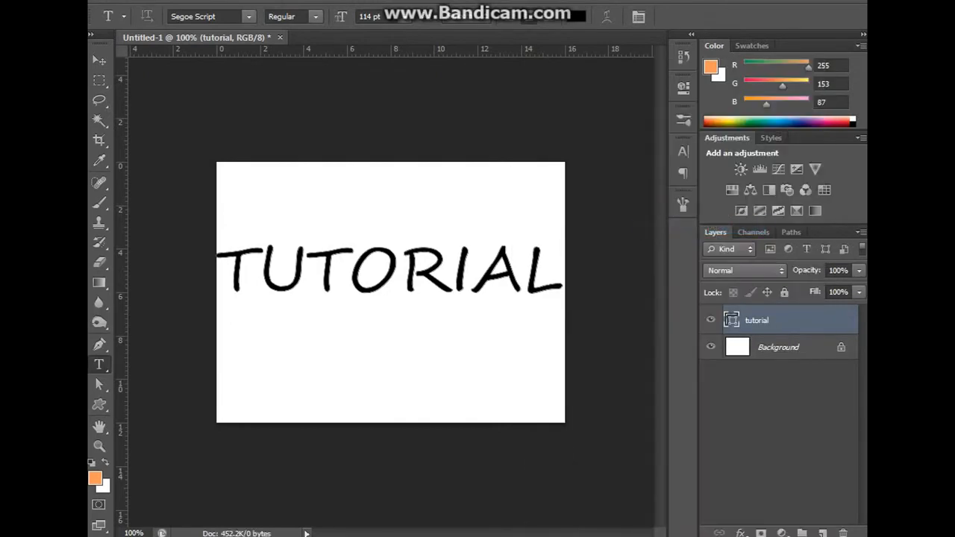
{"action": "key", "text": "ctrl+z"}
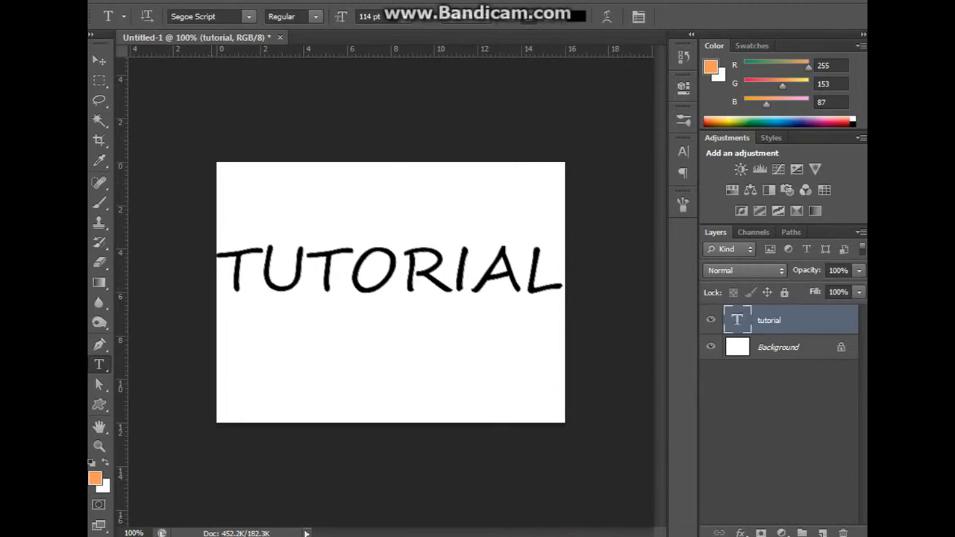
Step: Select the whole work path of the word with the Path Selection tool and move it directly below the black text
{"action": "left_click", "coordinate": [99, 385]}
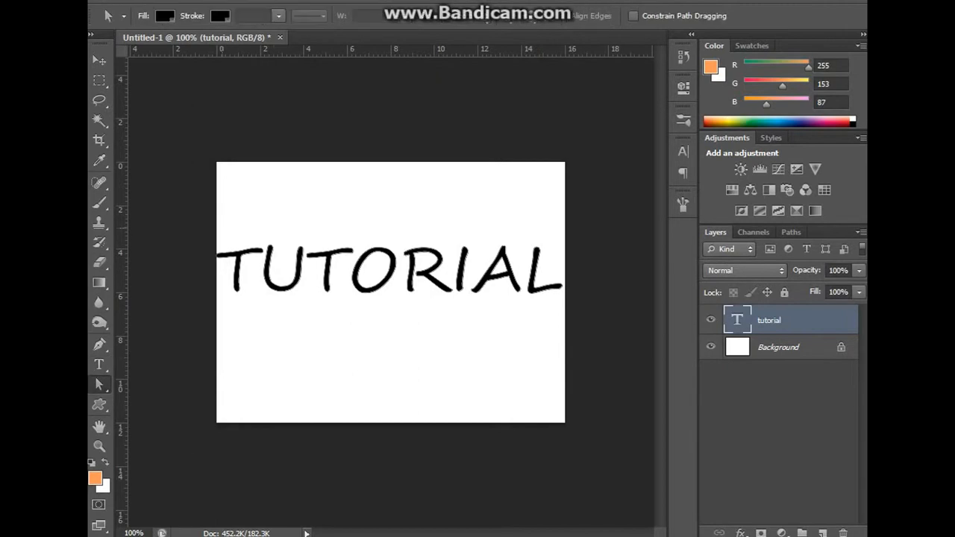
{"action": "left_click_drag", "start_coordinate": [218, 221], "coordinate": [624, 381]}
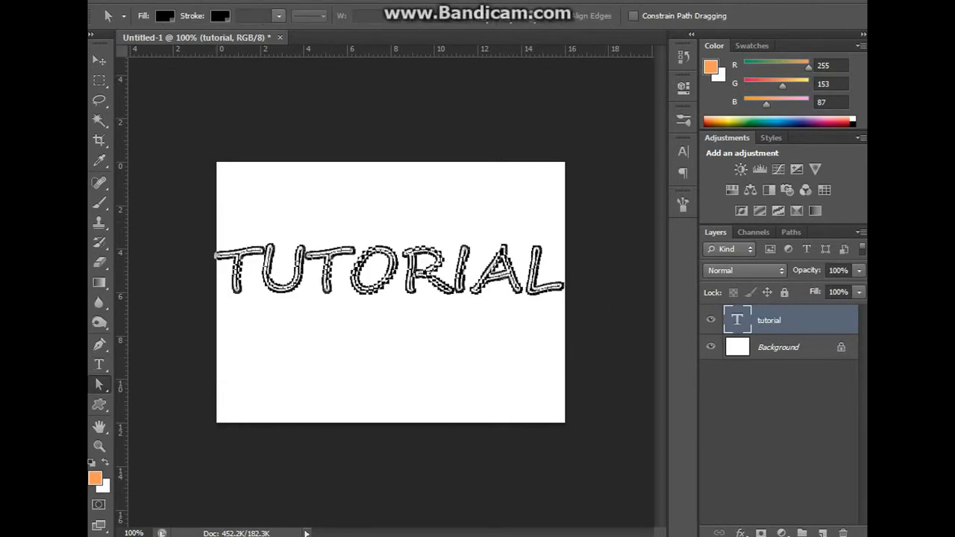
{"action": "left_click", "coordinate": [99, 384]}
{"action": "left_click", "coordinate": [171, 398]}
{"action": "left_click_drag", "start_coordinate": [345, 245], "coordinate": [344, 313]}
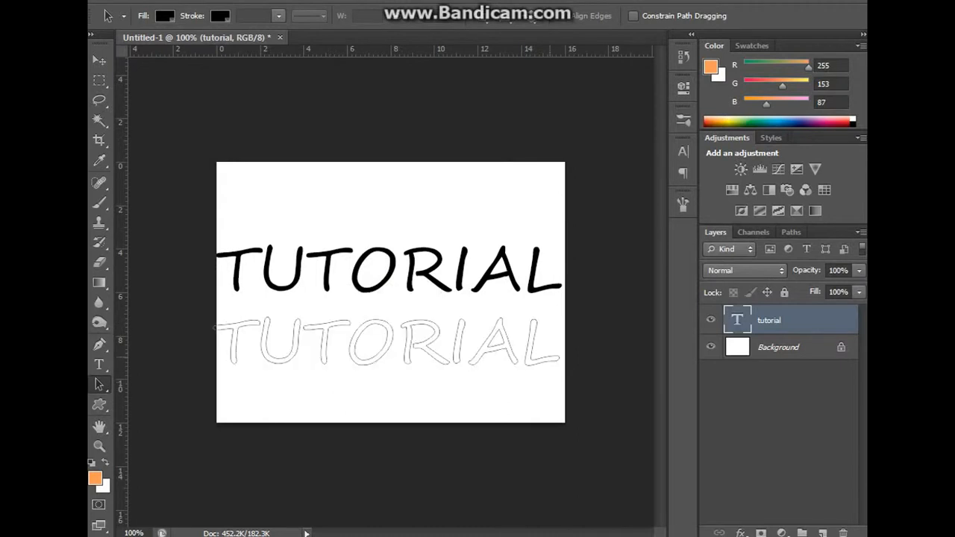
{"action": "left_click_drag", "start_coordinate": [576, 397], "coordinate": [130, 299]}
{"action": "left_click", "coordinate": [359, 379]}
Step: Use the Direct Selection tool to pull anchor points at the base of the first T and U outlines down into drips
{"action": "left_click", "coordinate": [98, 364]}
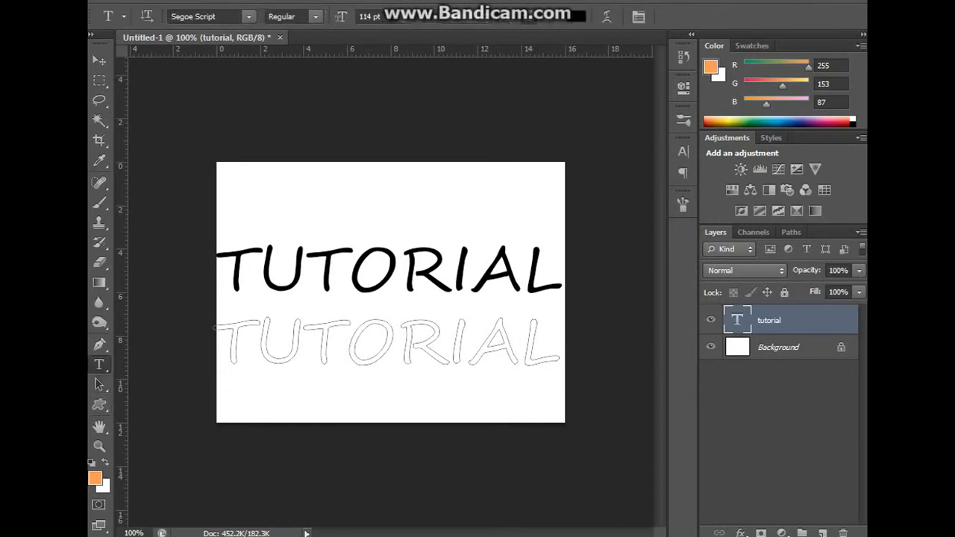
{"action": "left_click", "coordinate": [98, 364]}
{"action": "left_click", "coordinate": [99, 384]}
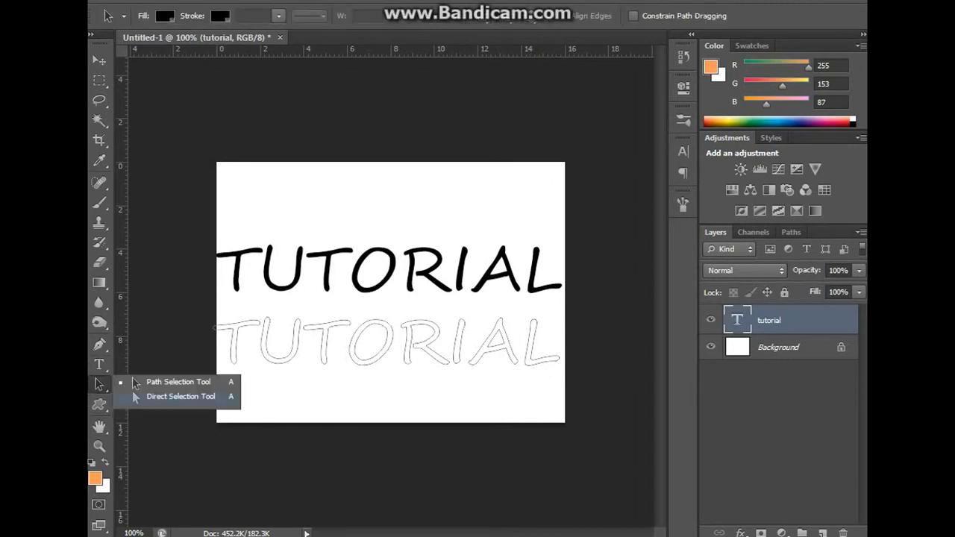
{"action": "left_click", "coordinate": [135, 383]}
{"action": "left_click", "coordinate": [237, 363]}
{"action": "left_click_drag", "start_coordinate": [235, 364], "coordinate": [245, 398]}
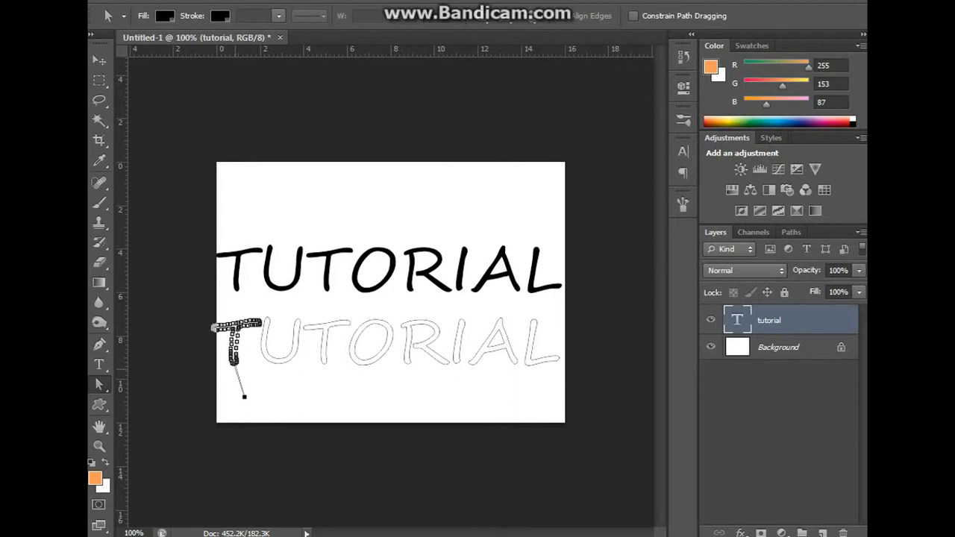
{"action": "left_click", "coordinate": [270, 359]}
{"action": "left_click_drag", "start_coordinate": [277, 363], "coordinate": [289, 395]}
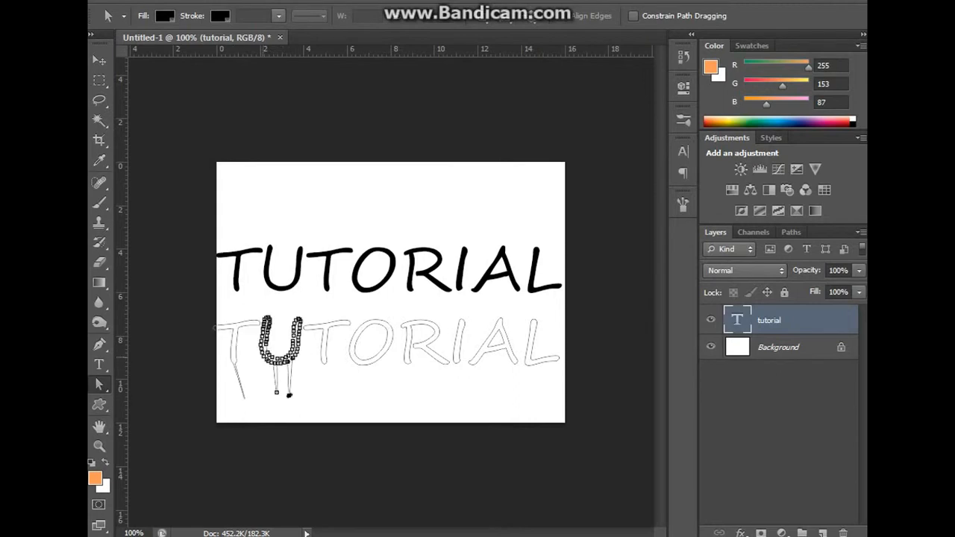
{"action": "left_click_drag", "start_coordinate": [265, 356], "coordinate": [265, 378]}
{"action": "left_click", "coordinate": [265, 392]}
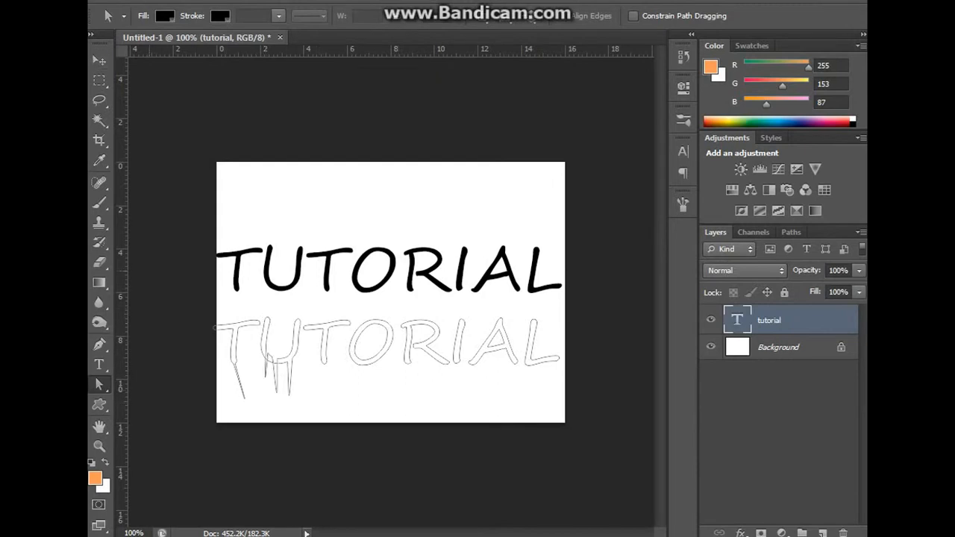
Step: Select the entire distorted work path below the text and delete it
{"action": "left_click_drag", "start_coordinate": [196, 306], "coordinate": [646, 415]}
{"action": "key", "text": "Delete"}
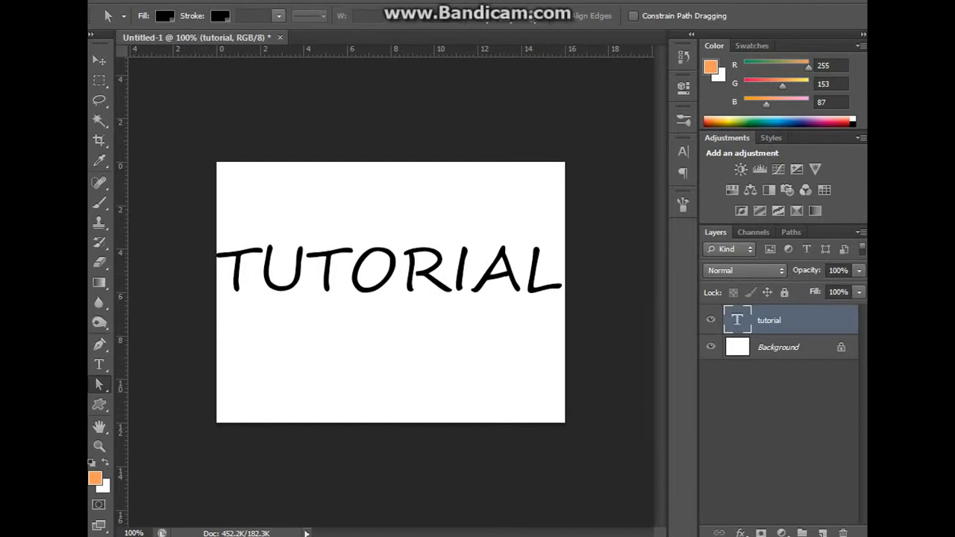
{"action": "right_click", "coordinate": [776, 320]}
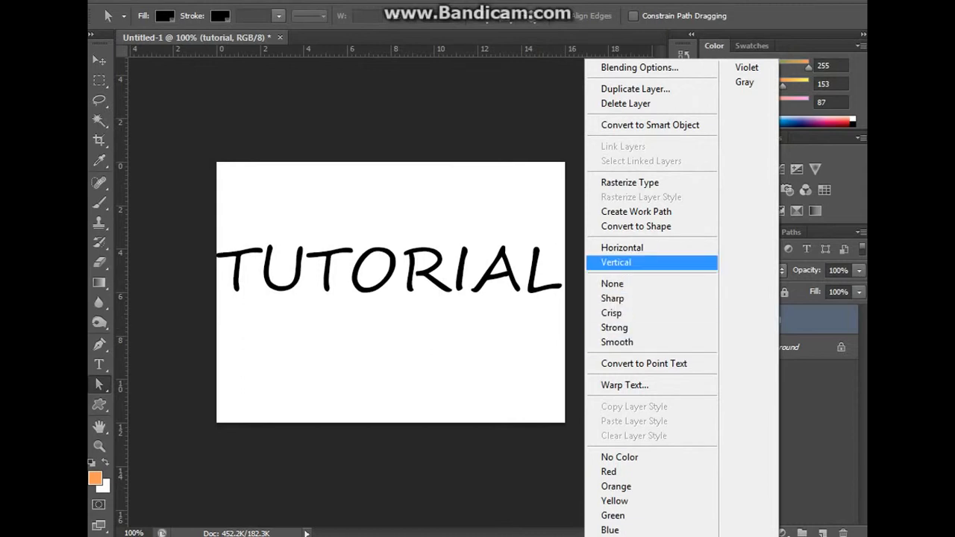
{"action": "key", "text": "Escape"}
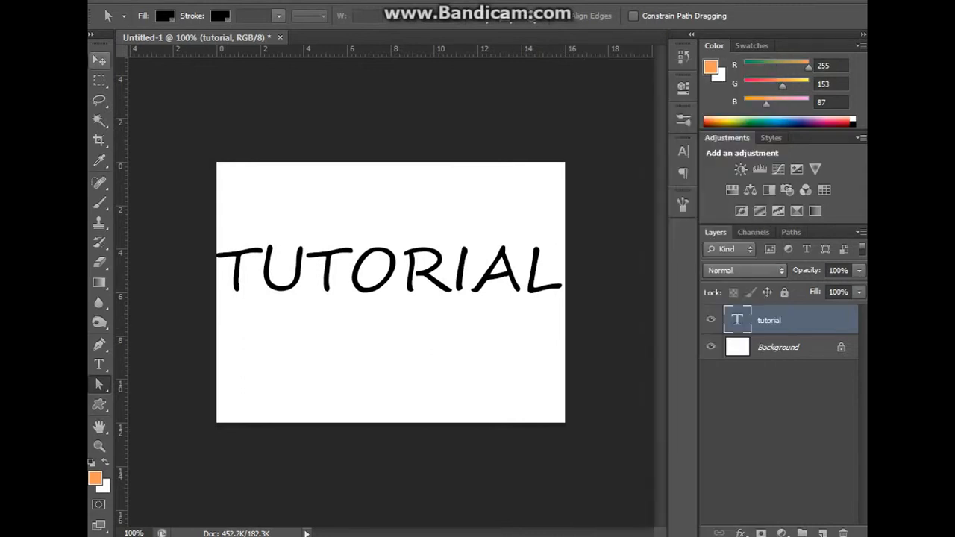
Step: Convert the tutorial text layer to a shape layer
{"action": "left_click", "coordinate": [100, 61]}
{"action": "right_click", "coordinate": [793, 320]}
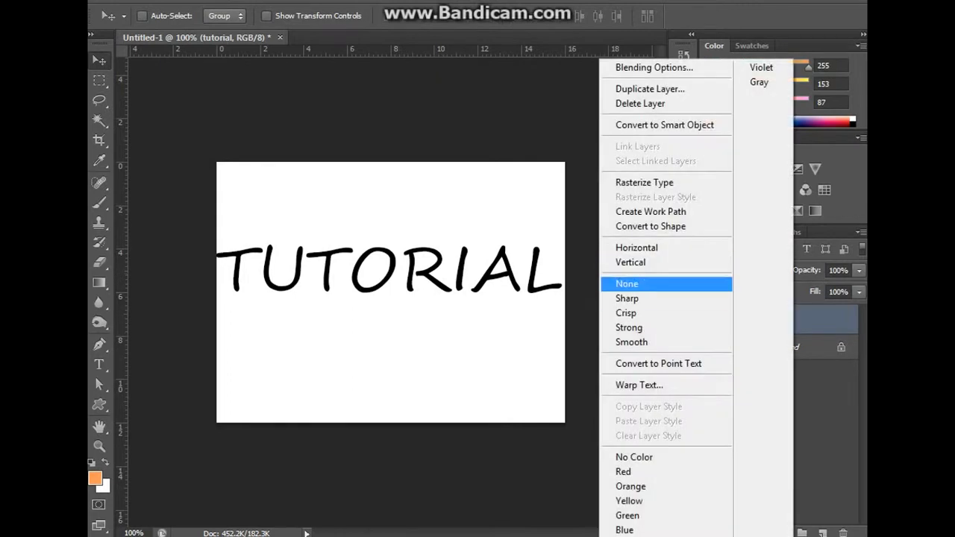
{"action": "left_click", "coordinate": [650, 226]}
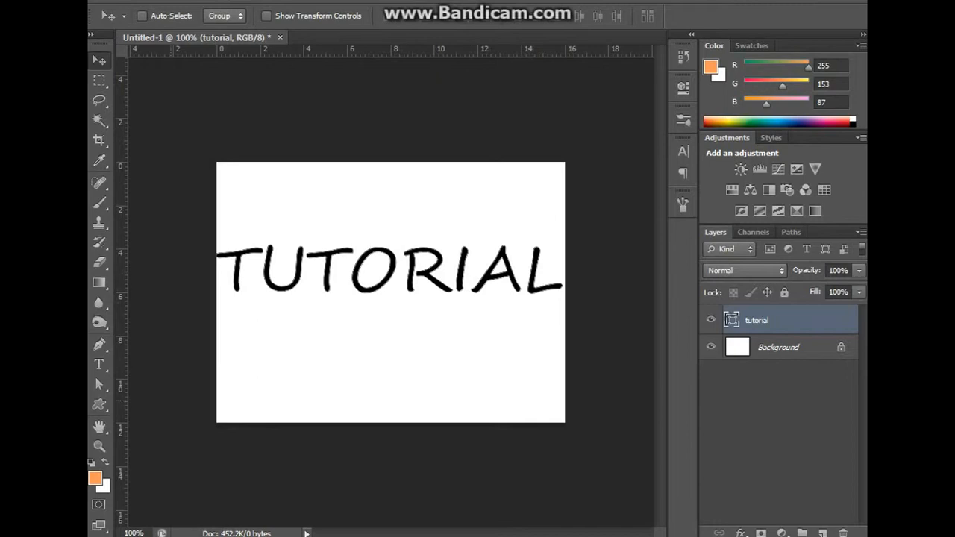
Step: Pull anchor points at the base of the letter O in the shape down into several pointed drips
{"action": "left_click", "coordinate": [100, 384]}
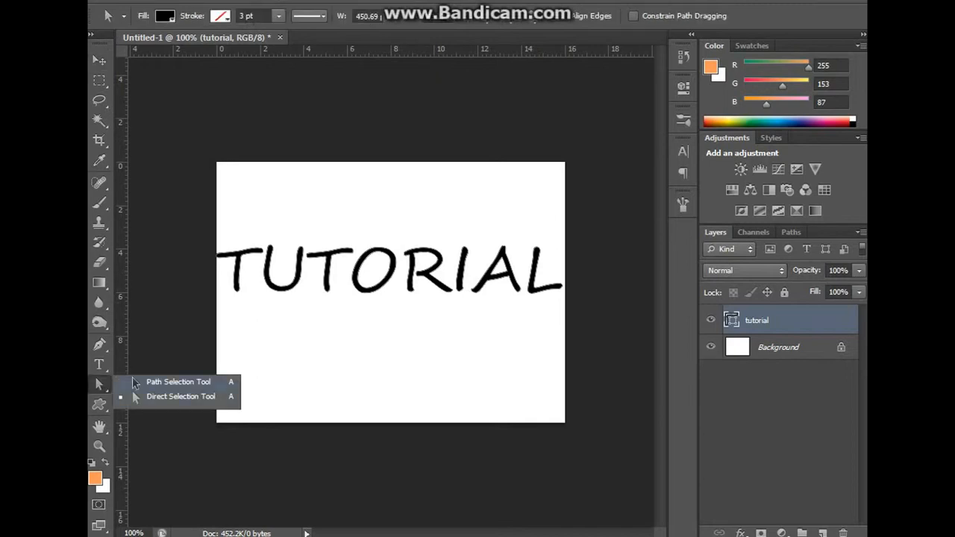
{"action": "left_click", "coordinate": [133, 382]}
{"action": "left_click", "coordinate": [362, 291]}
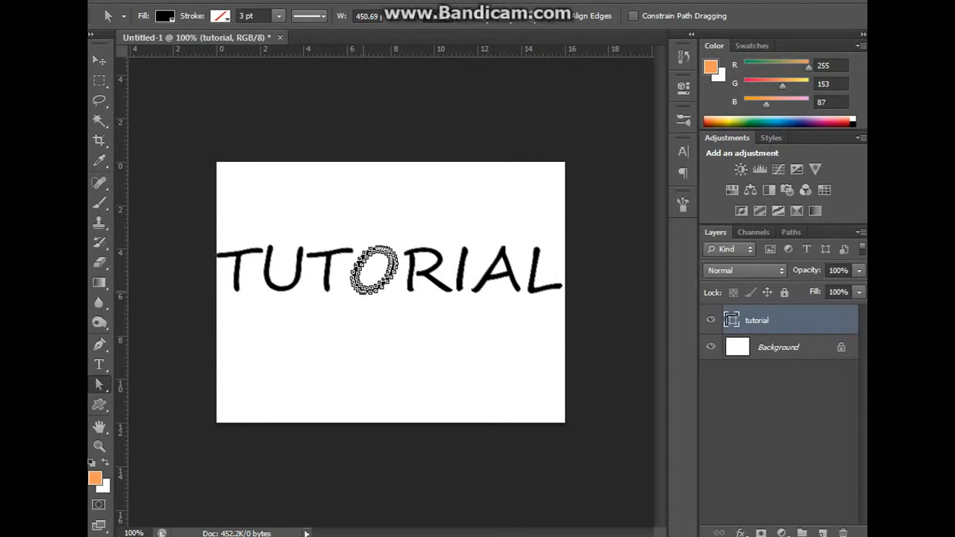
{"action": "left_click_drag", "start_coordinate": [364, 292], "coordinate": [387, 313]}
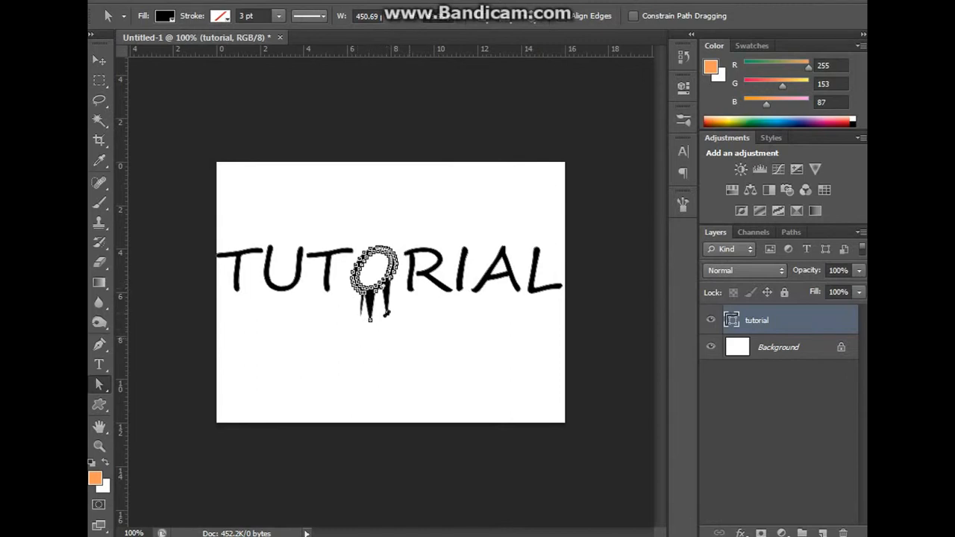
{"action": "left_click", "coordinate": [416, 340]}
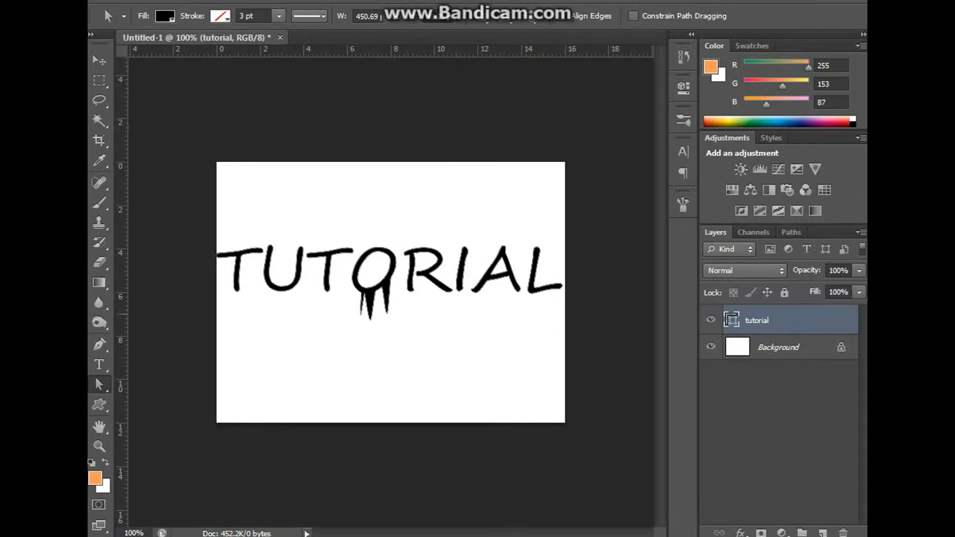
Step: Move all the letter shapes down towards the canvas's lower edge, undo the move and deselect them
{"action": "left_click_drag", "start_coordinate": [176, 220], "coordinate": [619, 363]}
{"action": "left_click_drag", "start_coordinate": [422, 275], "coordinate": [465, 404]}
{"action": "left_click_drag", "start_coordinate": [258, 386], "coordinate": [209, 347]}
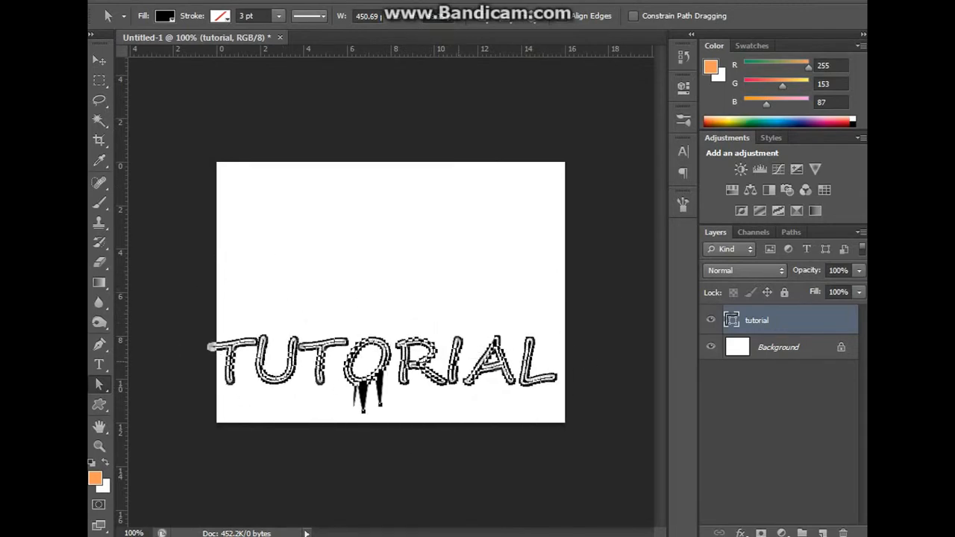
{"action": "key", "text": "ctrl+z"}
{"action": "left_click", "coordinate": [459, 362]}
Step: Undo the drip edits and the shape conversion to restore the editable text layer
{"action": "right_click", "coordinate": [782, 320]}
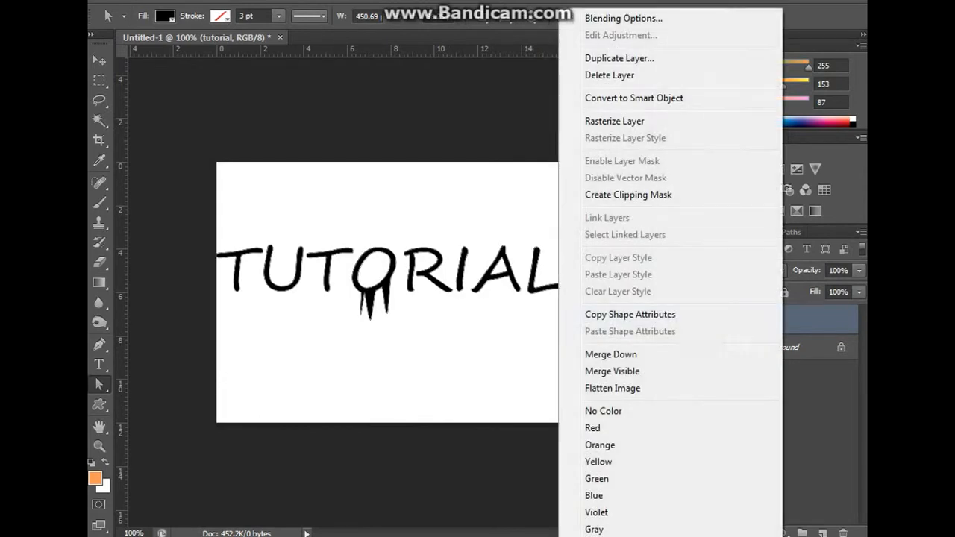
{"action": "key", "text": "Escape"}
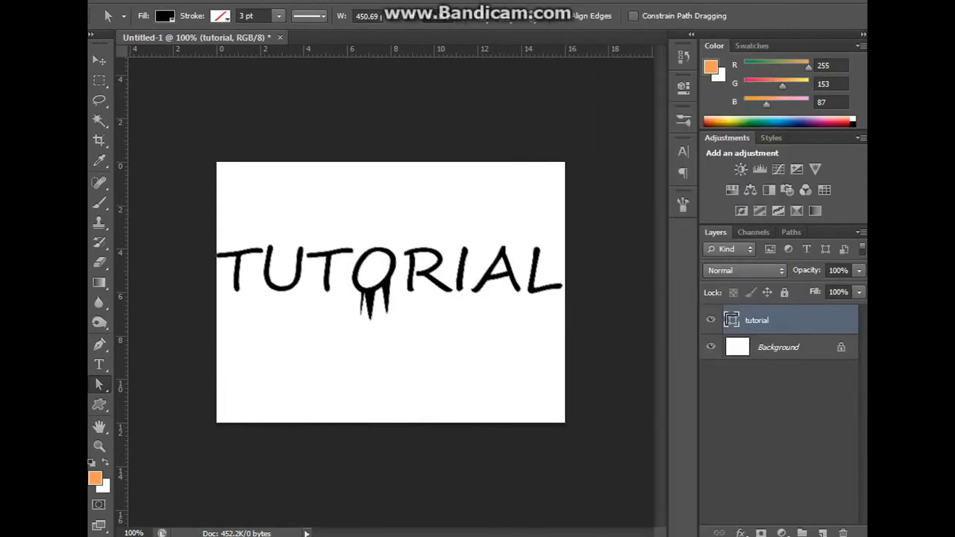
{"action": "key", "text": "ctrl+alt+z"}
{"action": "key", "text": "ctrl+alt+z"}
{"action": "key", "text": "ctrl+alt+z"}
{"action": "key", "text": "ctrl+alt+z"}
{"action": "key", "text": "ctrl+alt+z"}
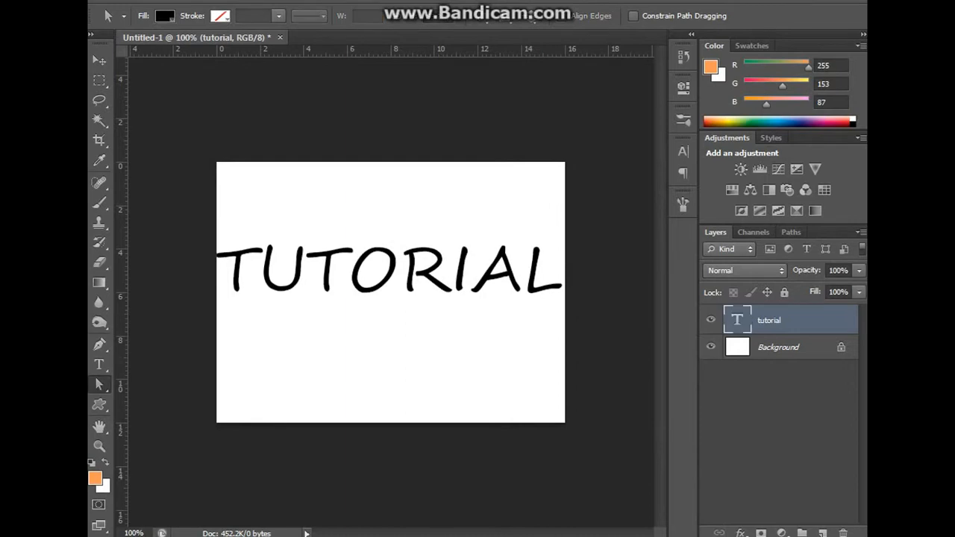
Step: Convert the tutorial paragraph text layer to point text and look at its Warp Text settings without applying a warp
{"action": "right_click", "coordinate": [791, 320]}
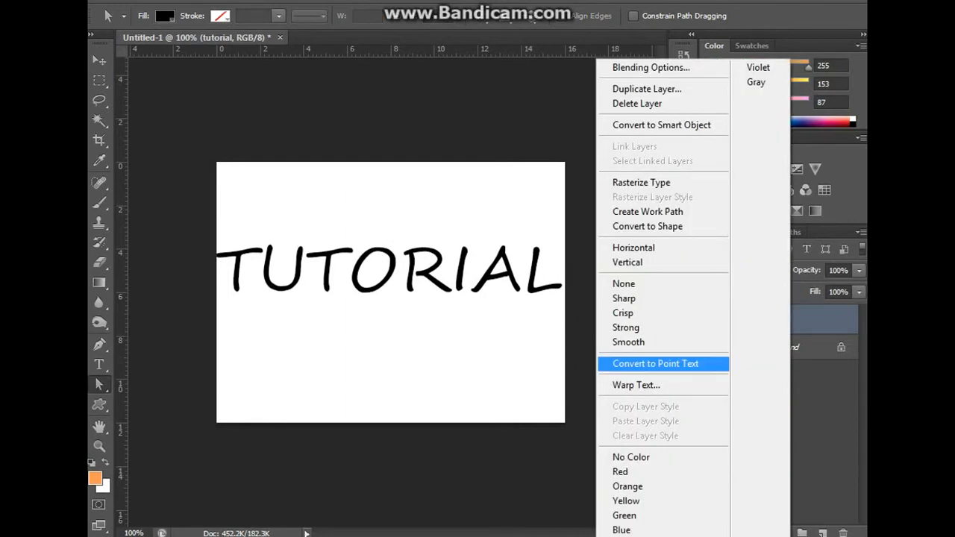
{"action": "left_click", "coordinate": [655, 363]}
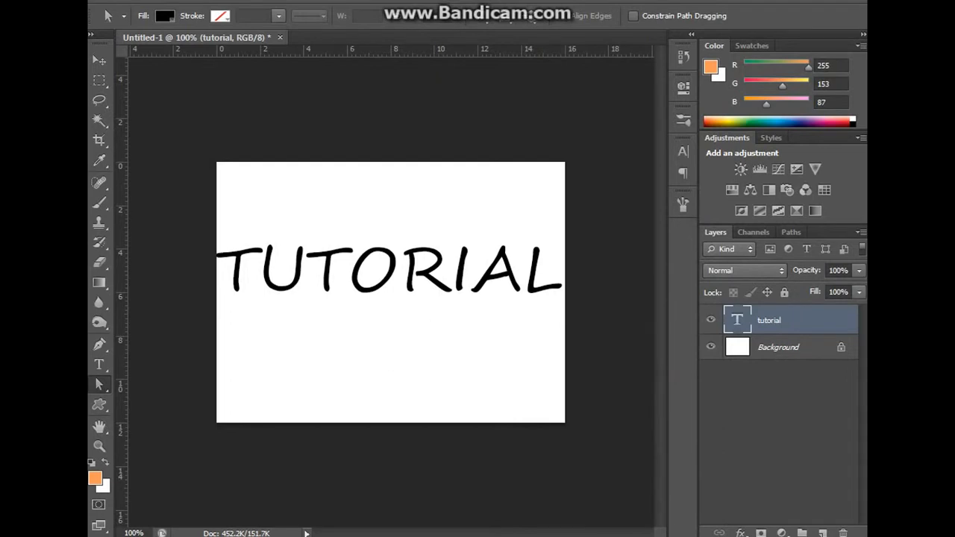
{"action": "right_click", "coordinate": [791, 320]}
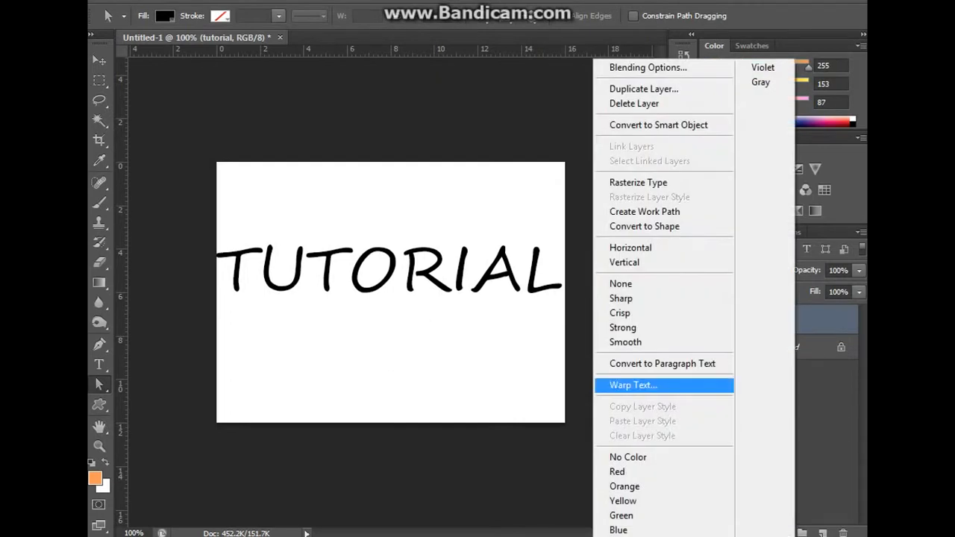
{"action": "left_click", "coordinate": [633, 385]}
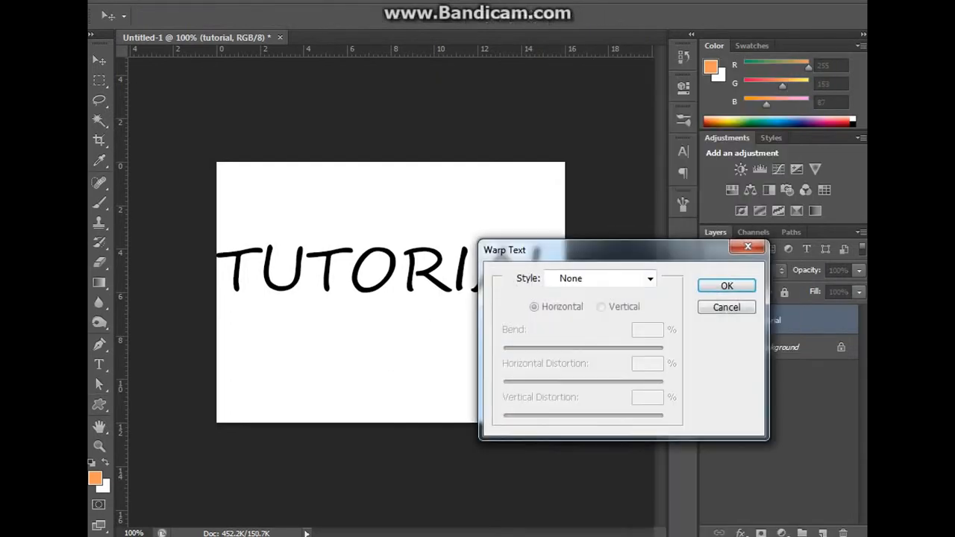
{"action": "right_click", "coordinate": [790, 321]}
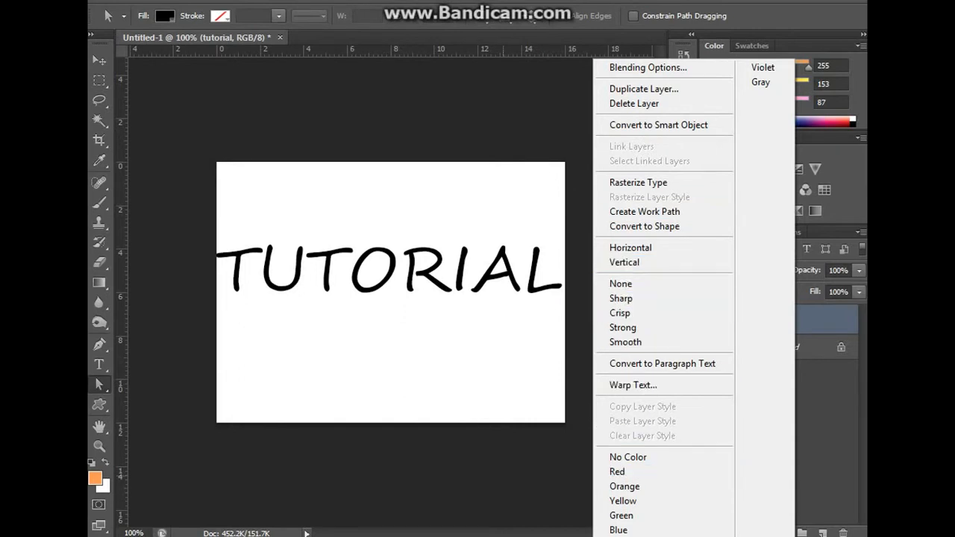
{"action": "key", "text": "Escape"}
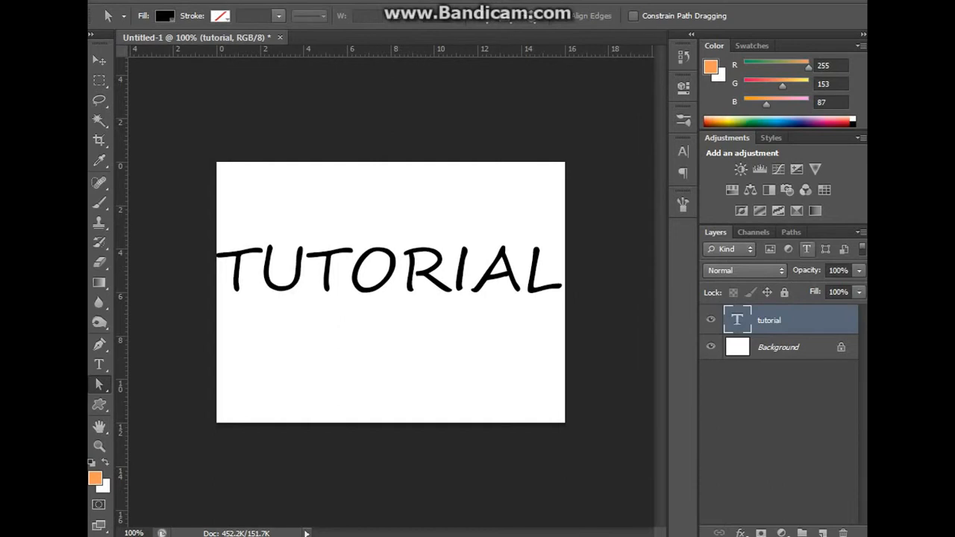
Step: Filter the layer list to show type and pixel layers, and switch to the Type tool
{"action": "left_click", "coordinate": [807, 249]}
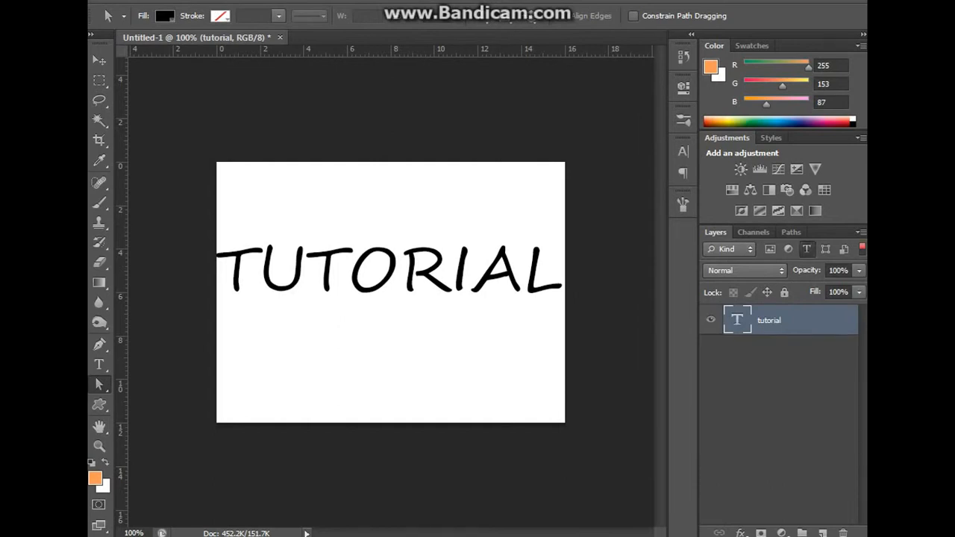
{"action": "left_click", "coordinate": [770, 249]}
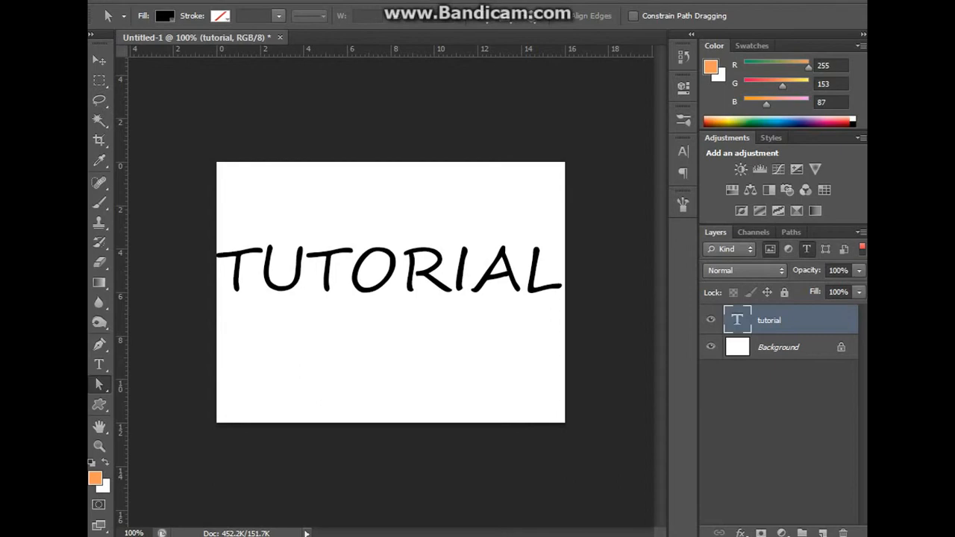
{"action": "key", "text": "t"}
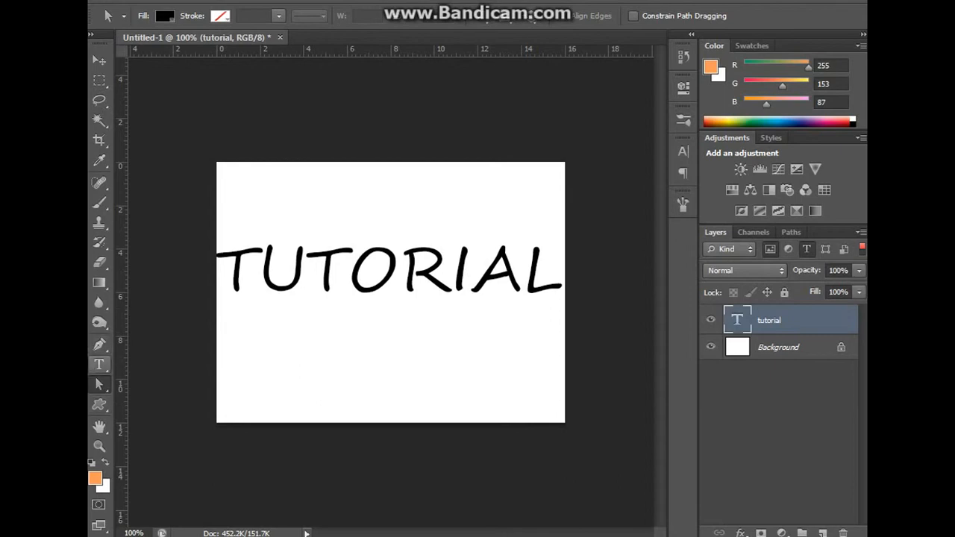